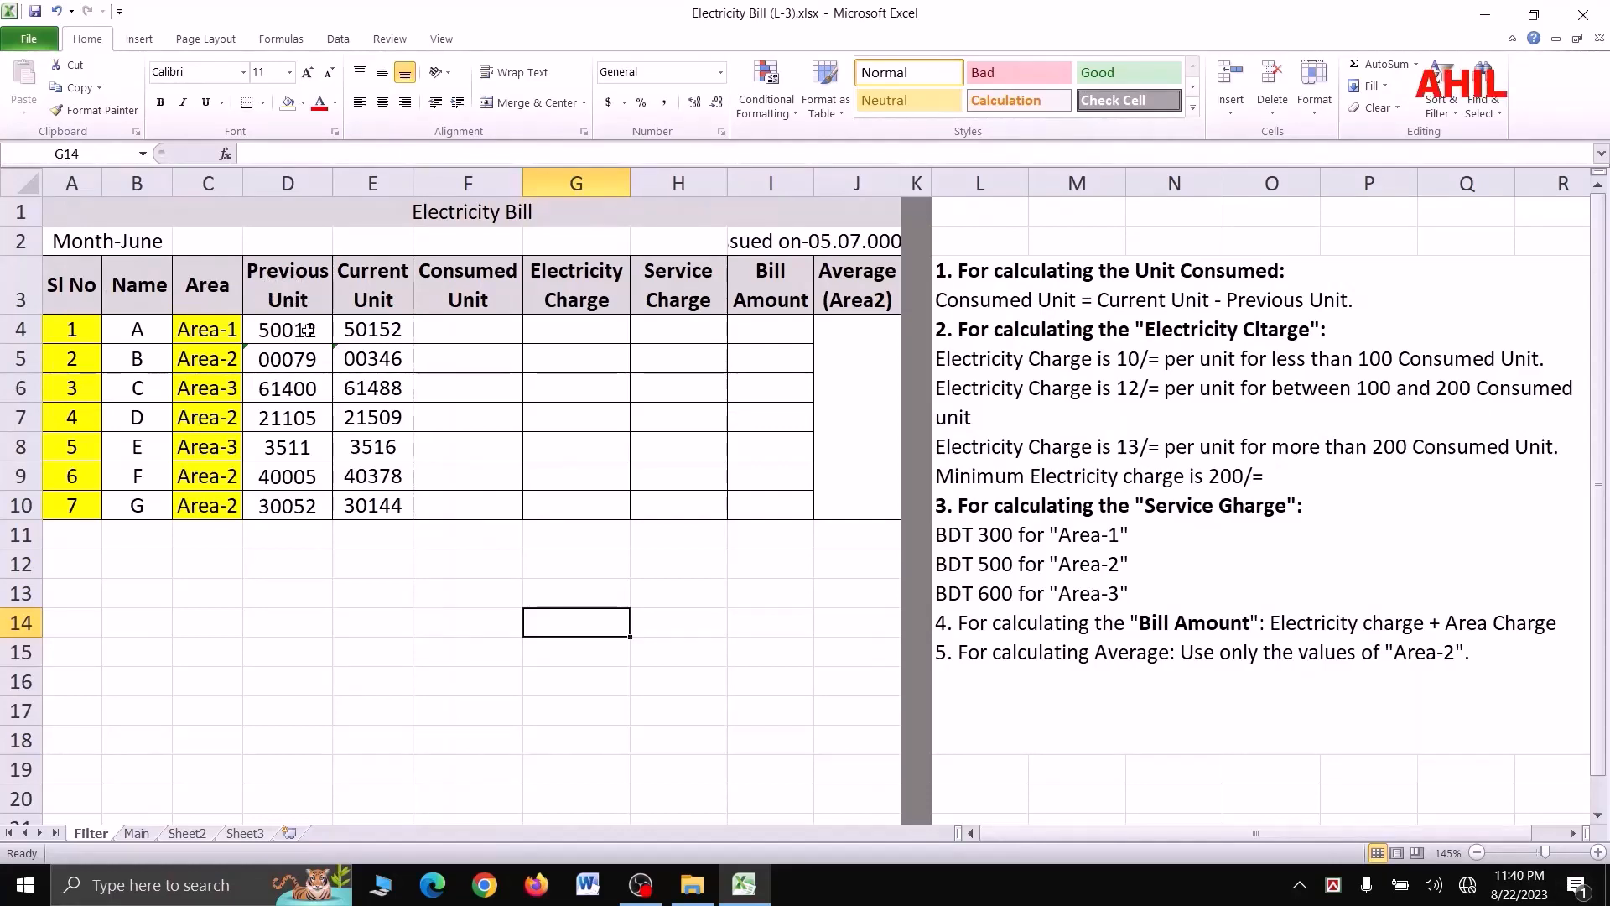
click(307, 329)
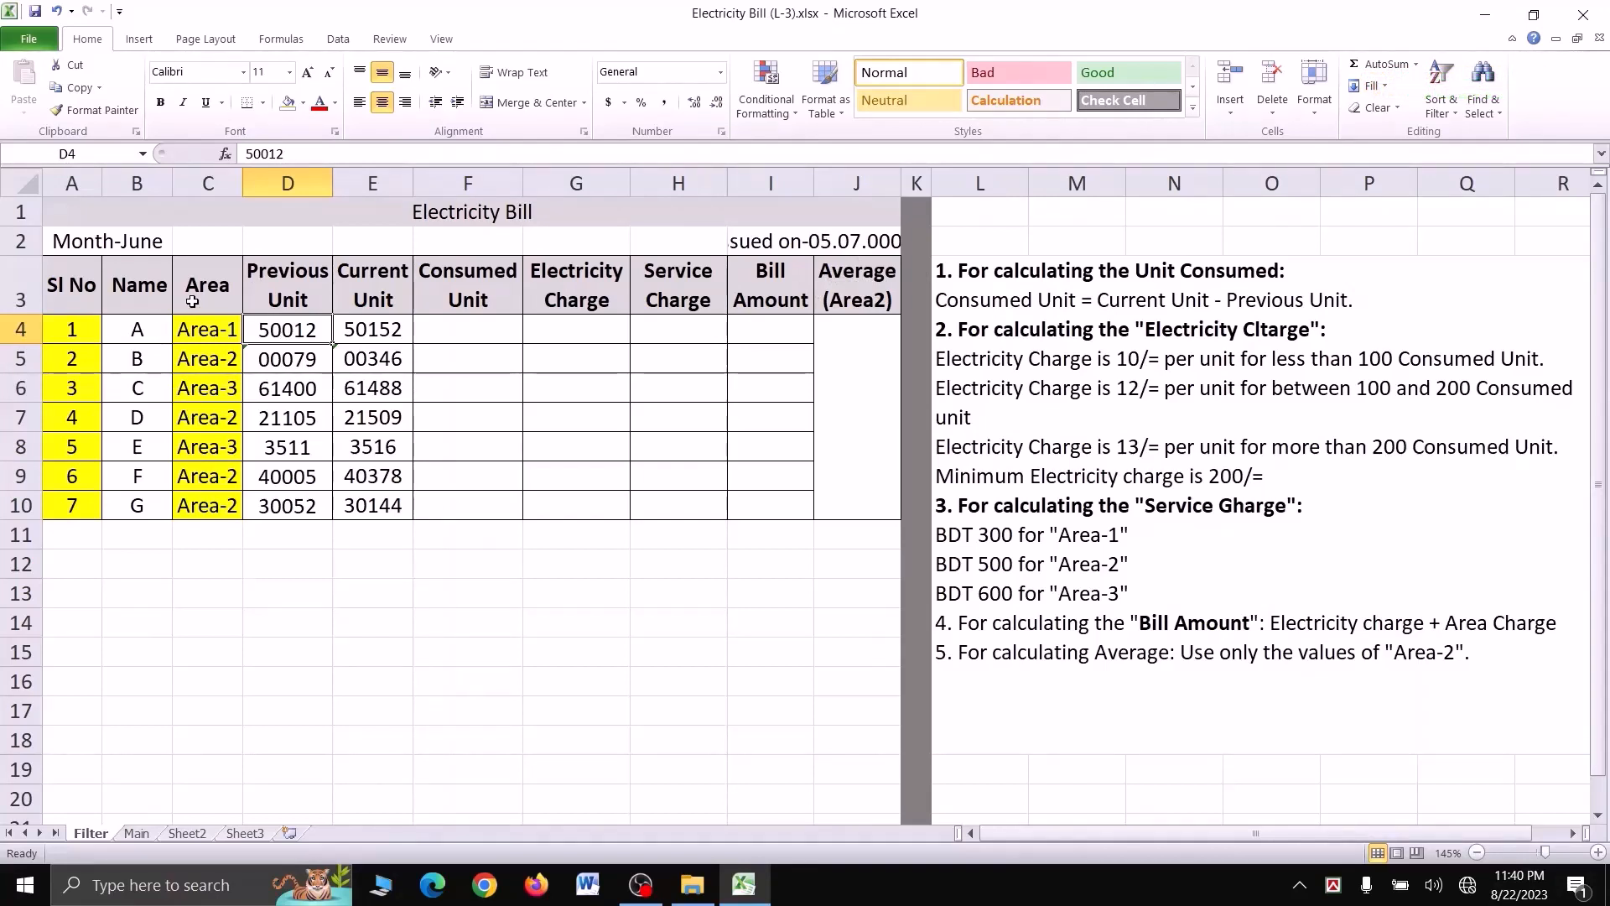
click(206, 361)
click(209, 423)
click(210, 475)
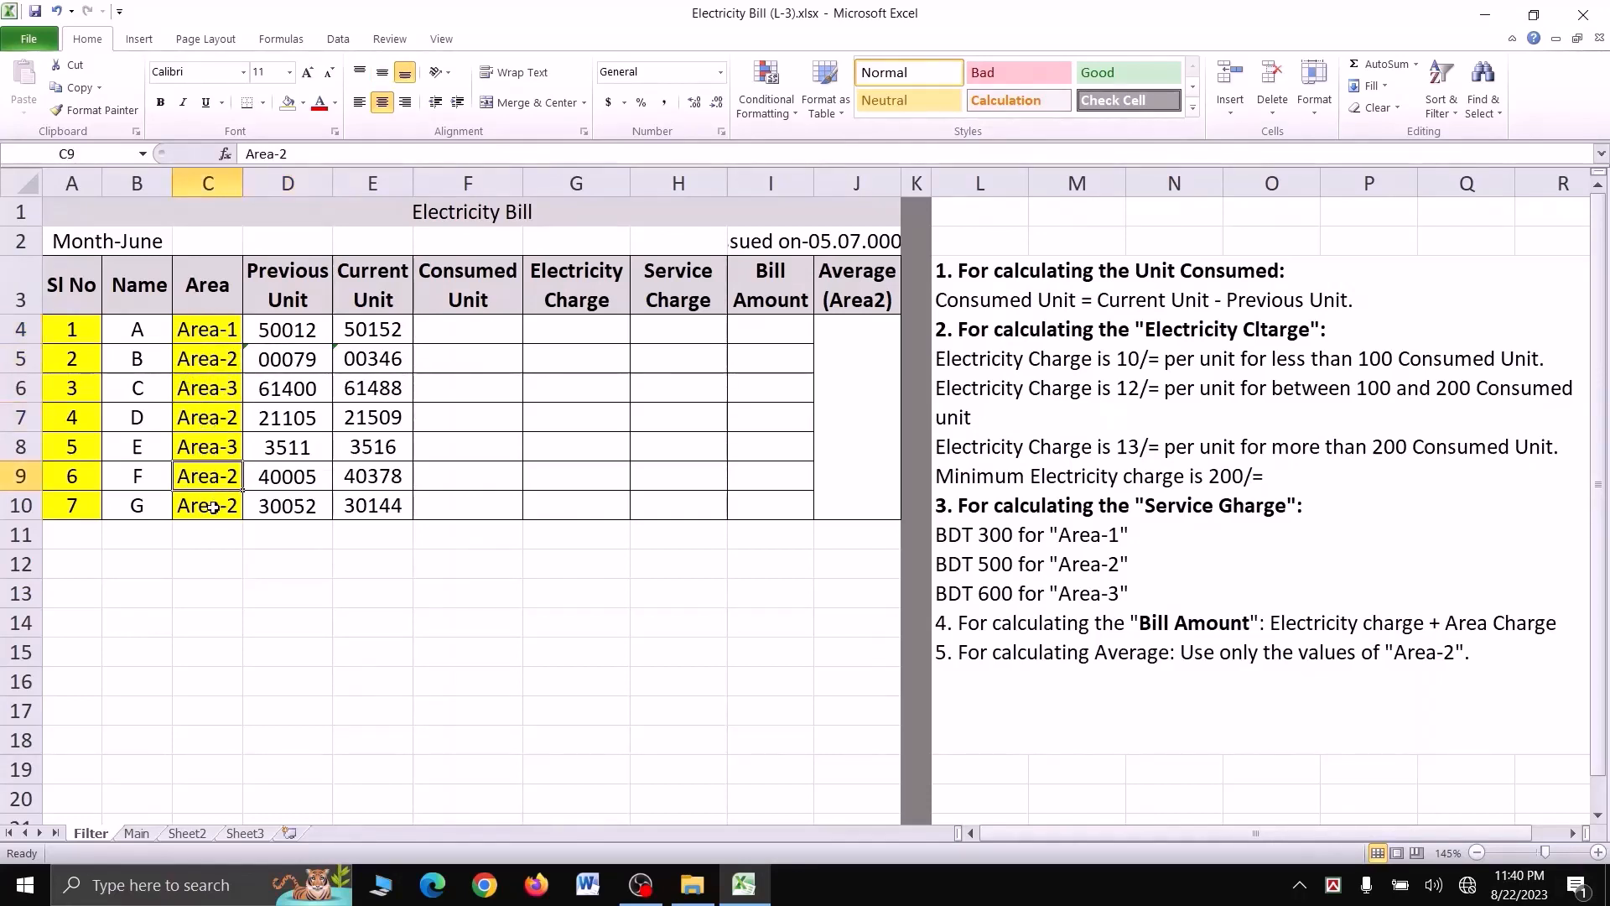
click(850, 365)
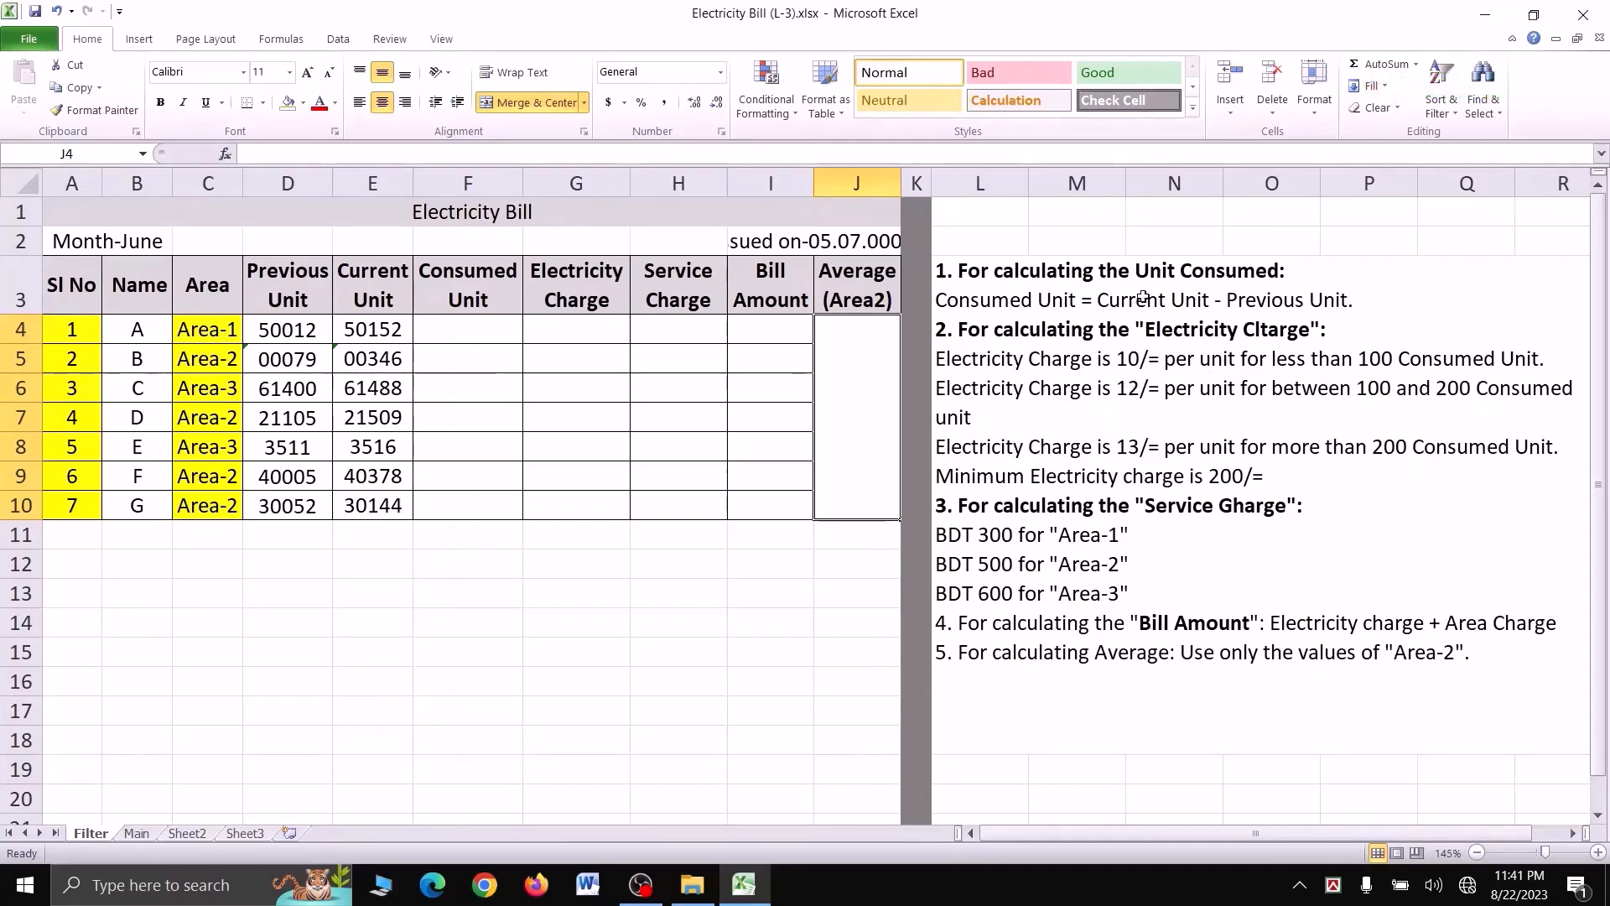
Step: Calculate the first Consumed Unit in F4 with =E4-D4 and fill the formula down to F10
click(445, 294)
click(484, 339)
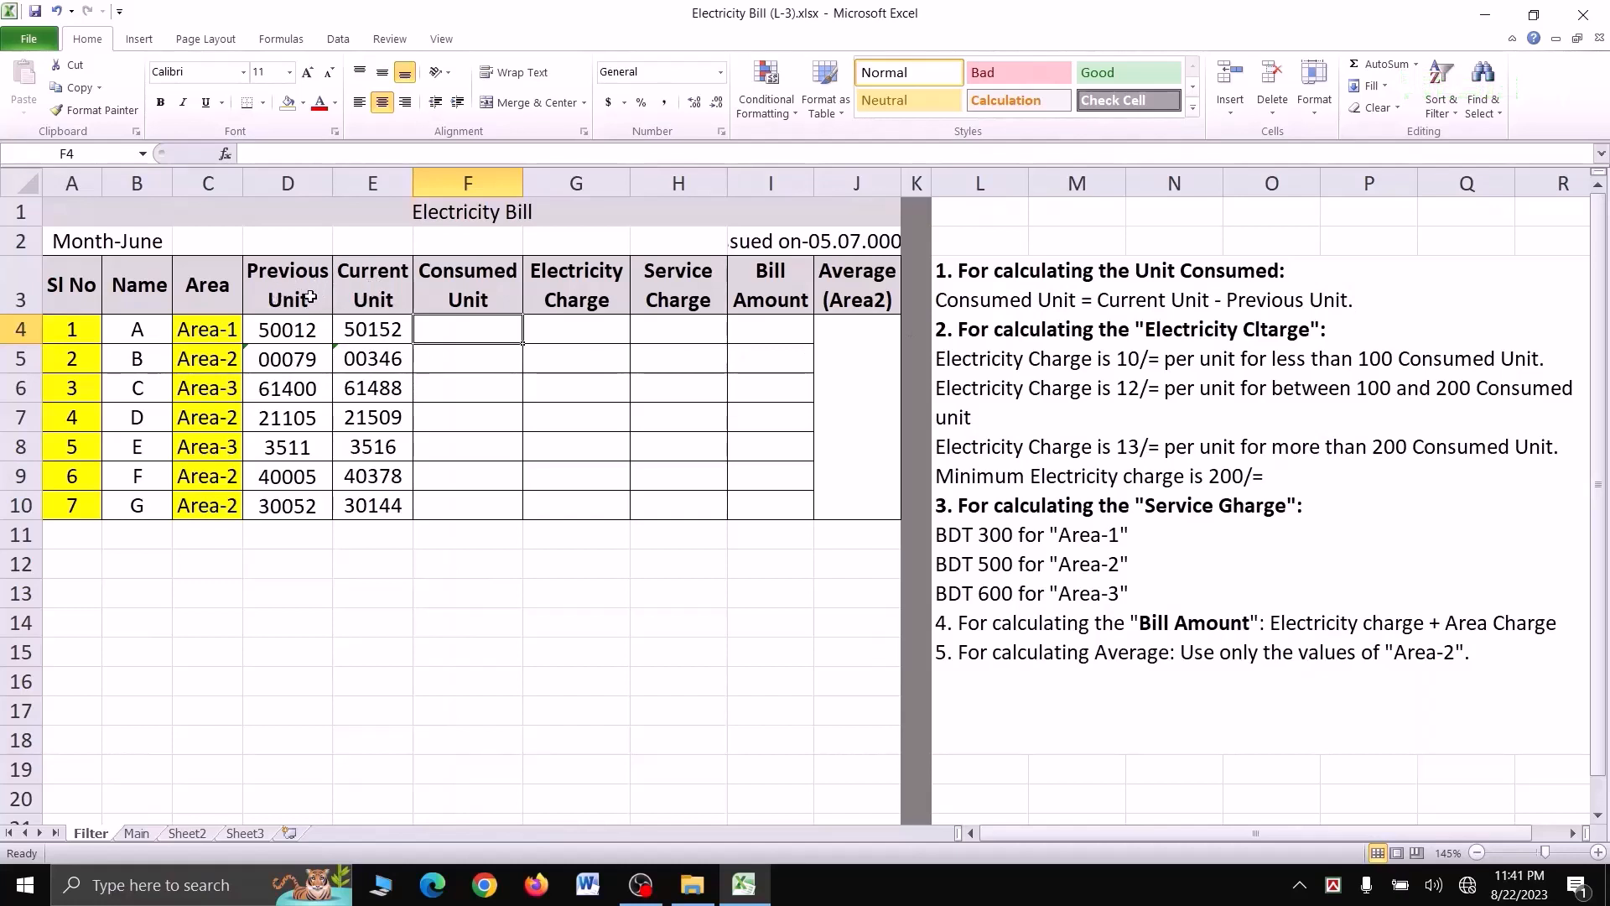
text(=)
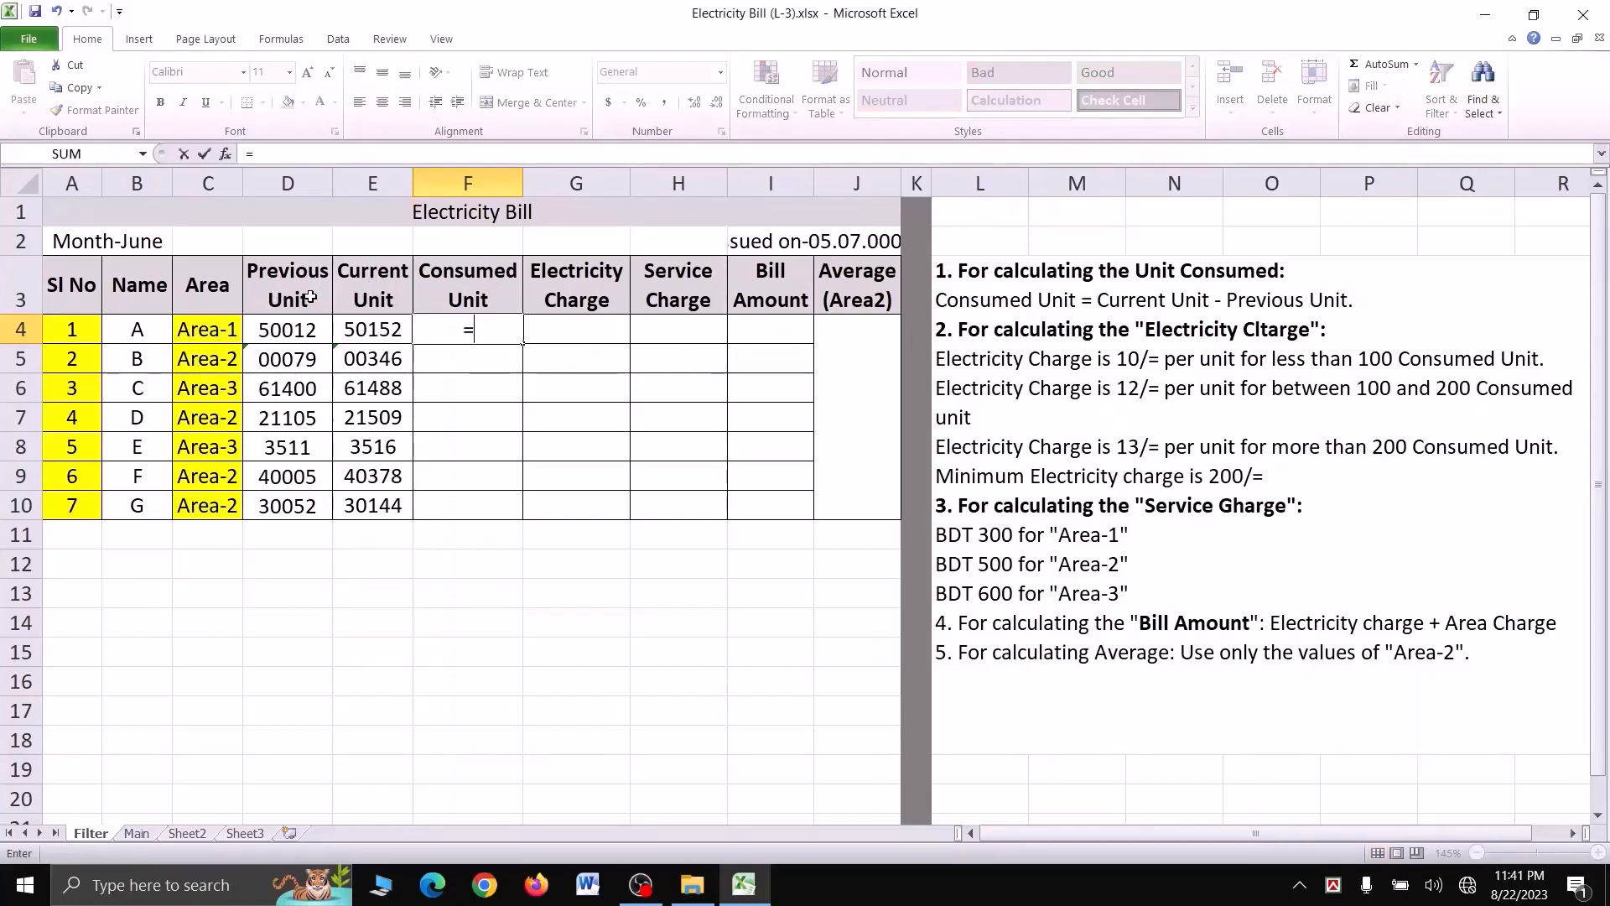
click(383, 331)
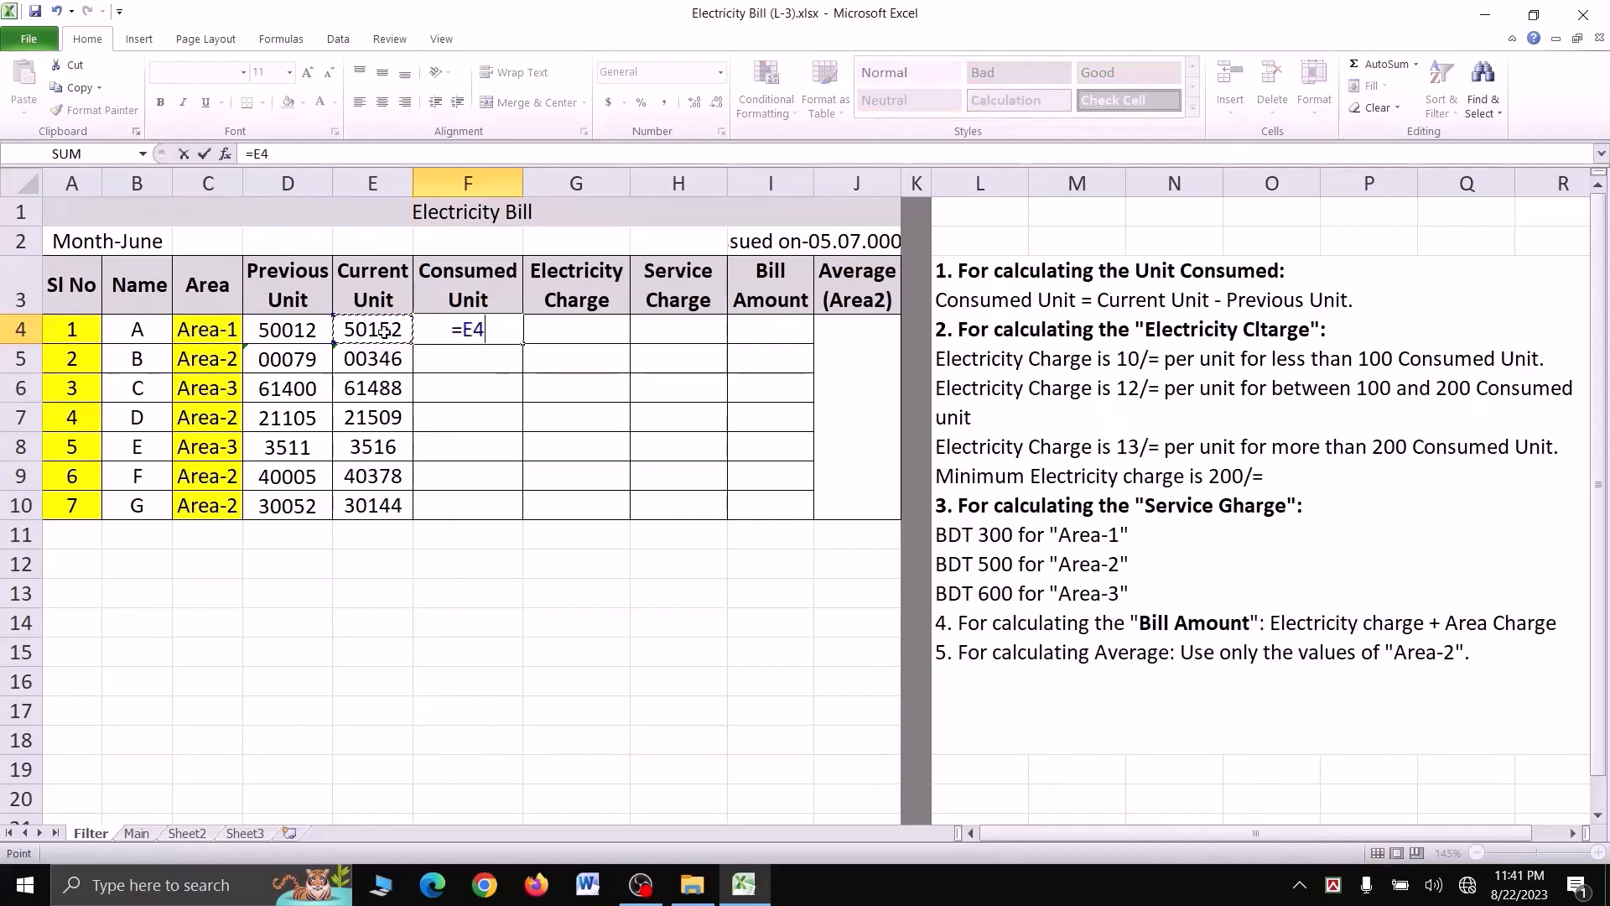
text(-)
click(280, 329)
key(Return)
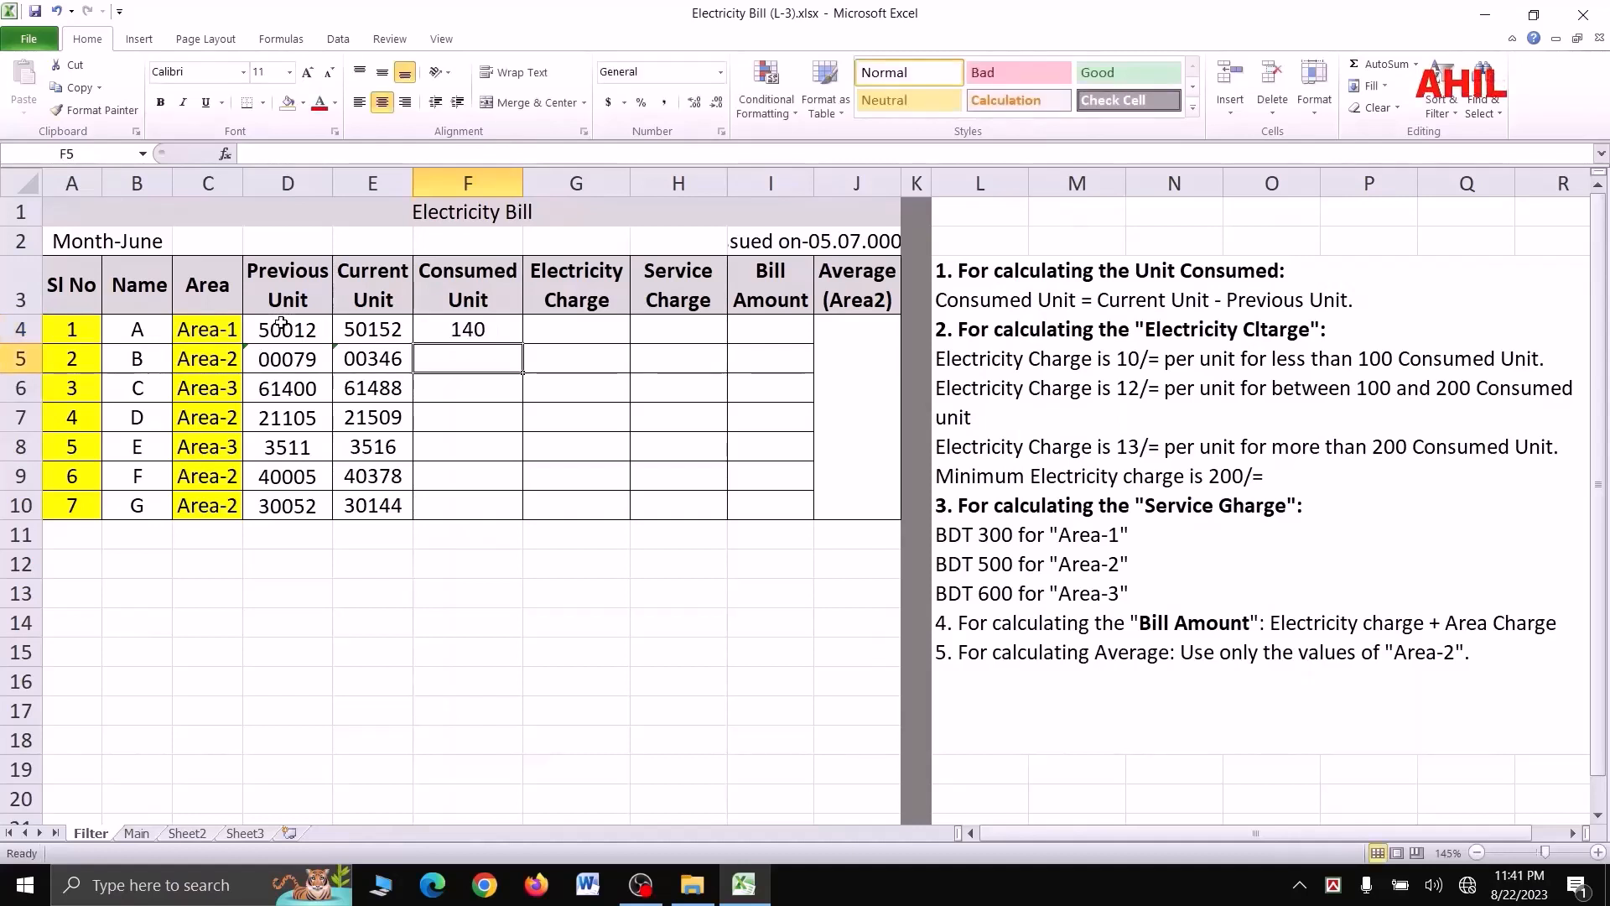
click(486, 332)
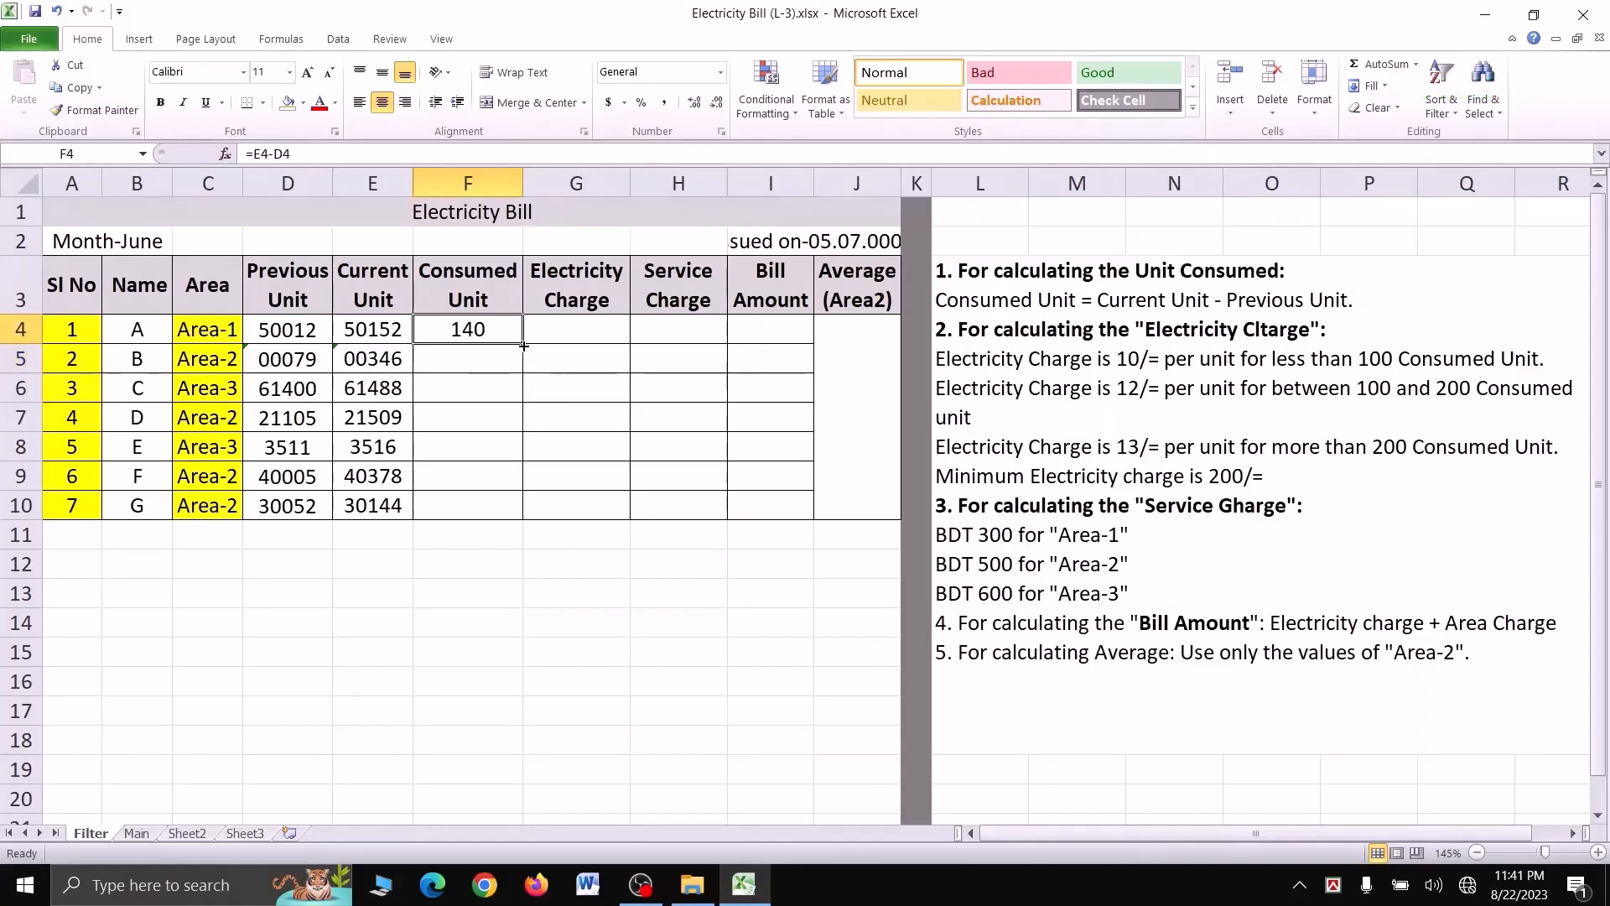
drag(525, 346, 507, 526)
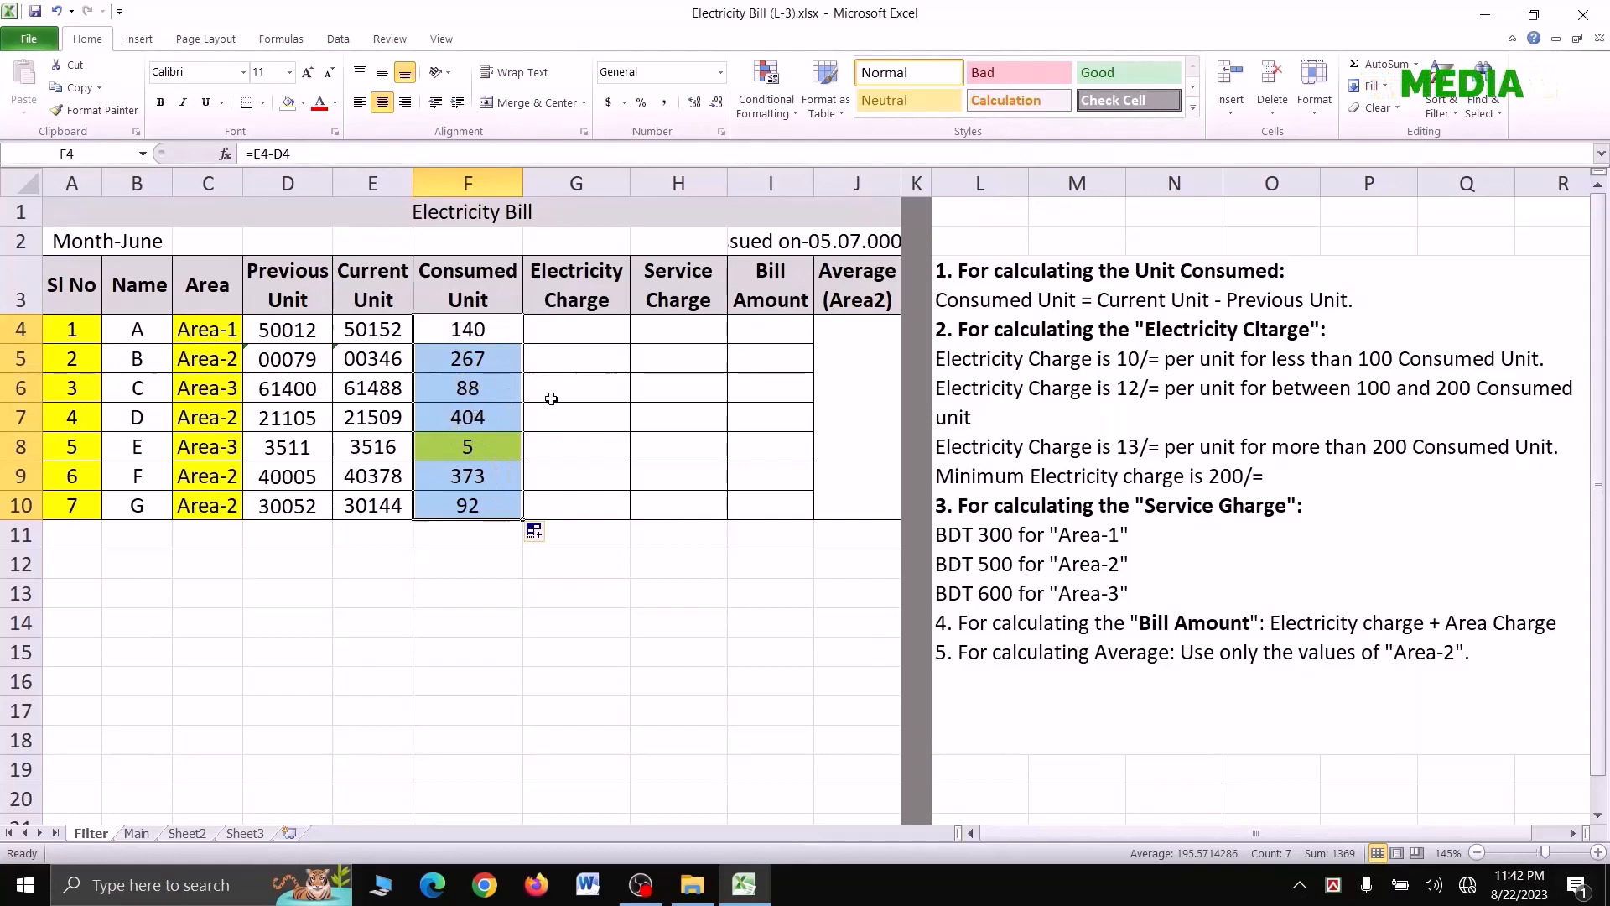
Step: Begin the Electricity Charge formula in G4 with a 200 minimum and the under-100-unit rate: =MAX(200,IF(F4<100,F4*10,
click(573, 332)
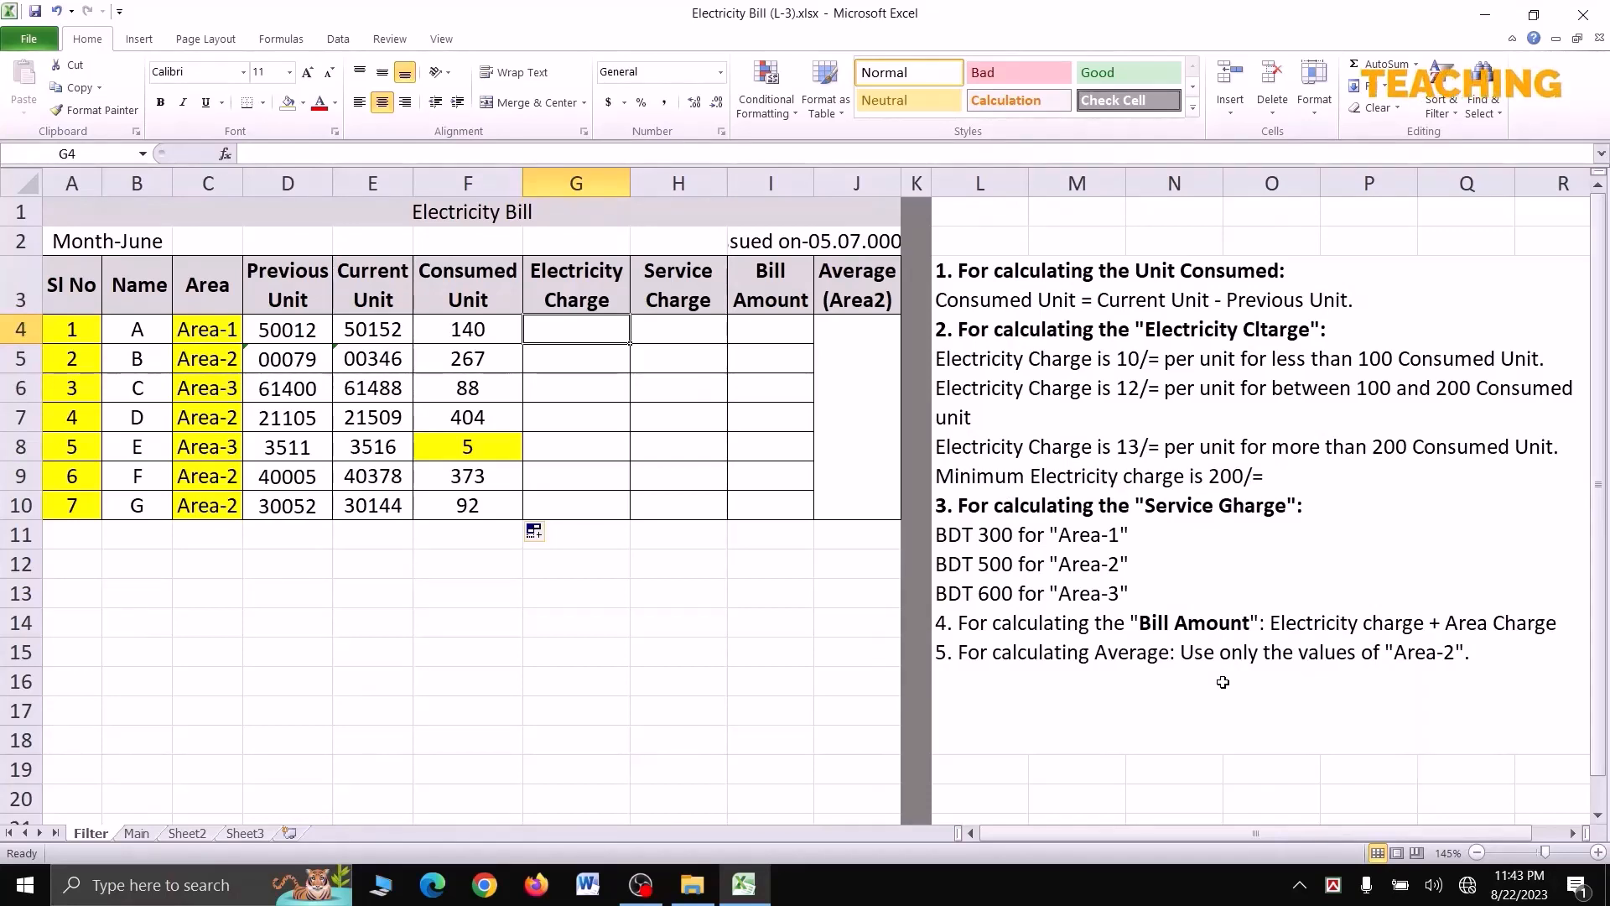
text(=max)
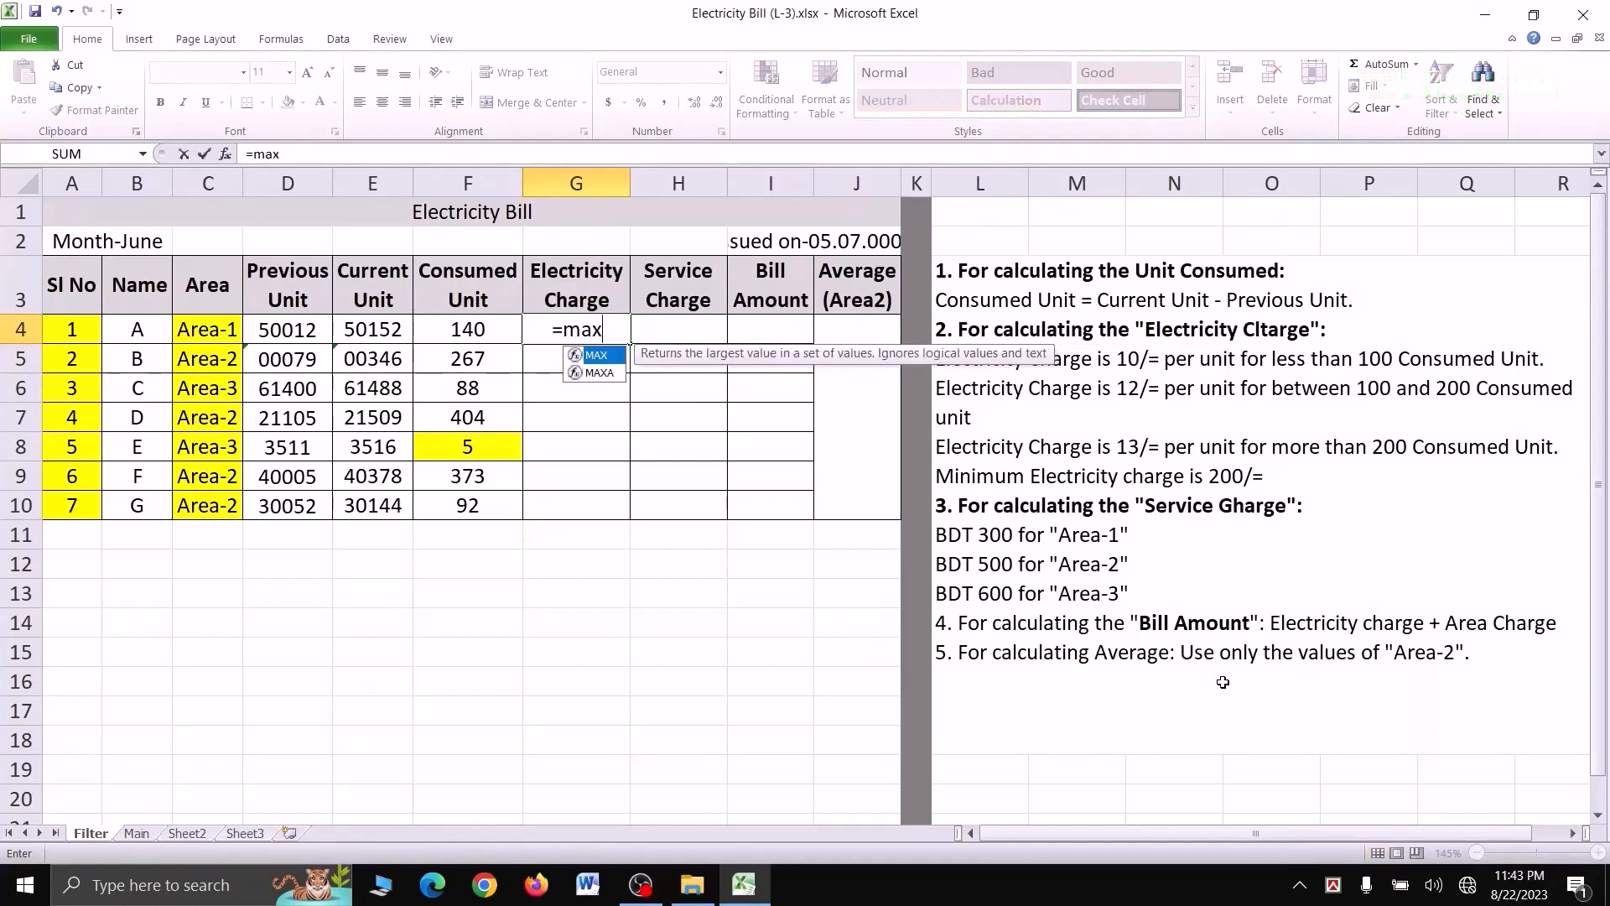
text((2)
text(00)
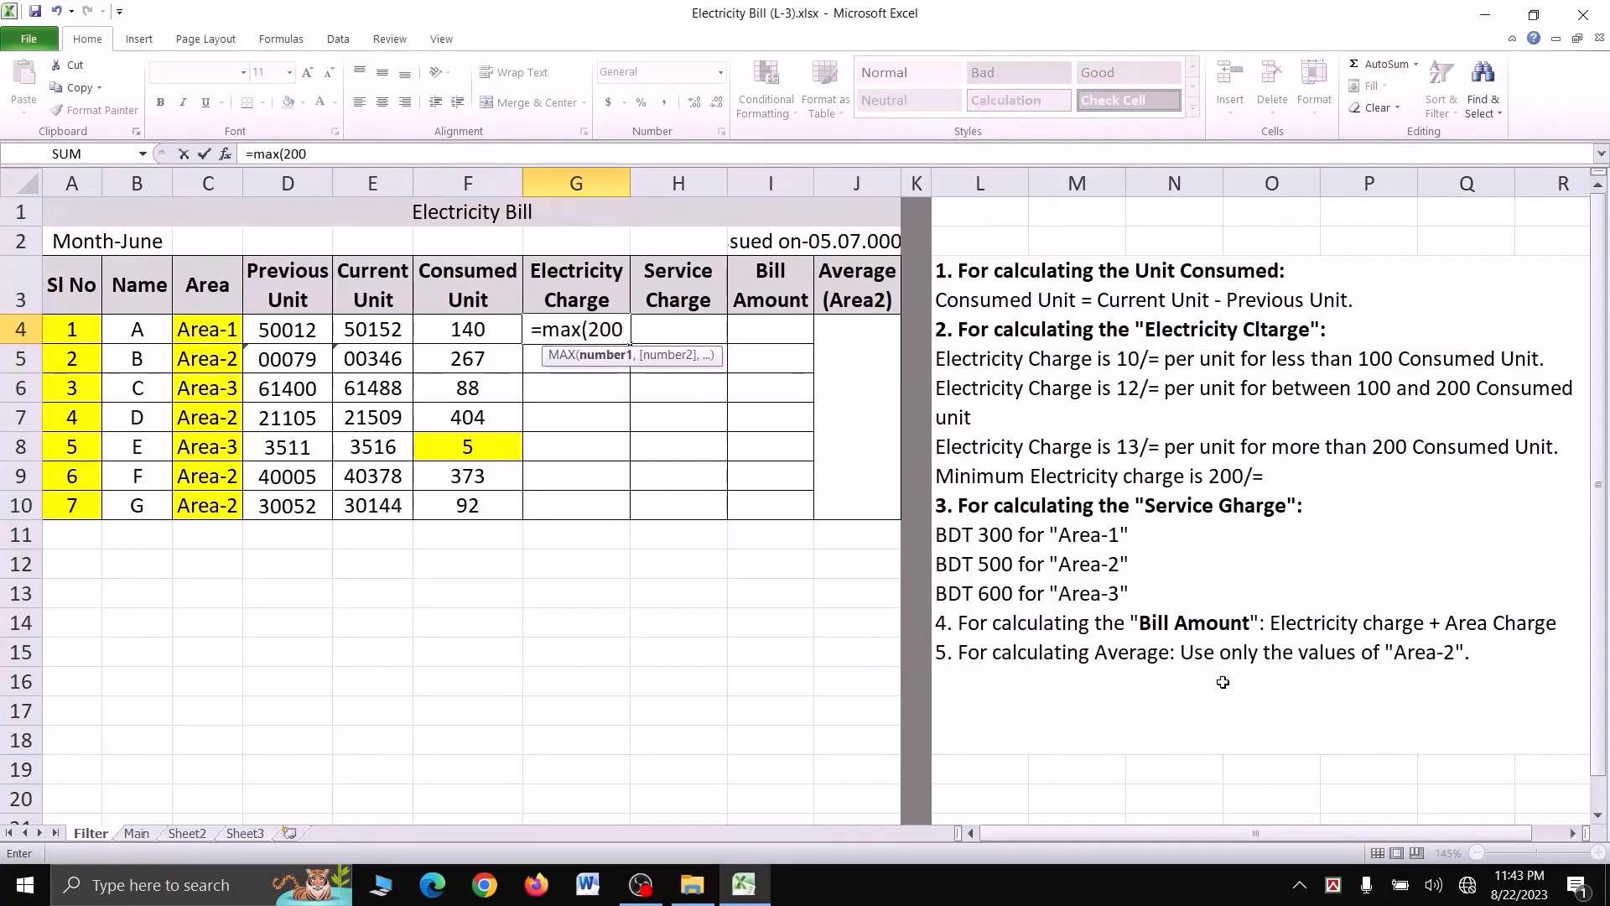
text(,)
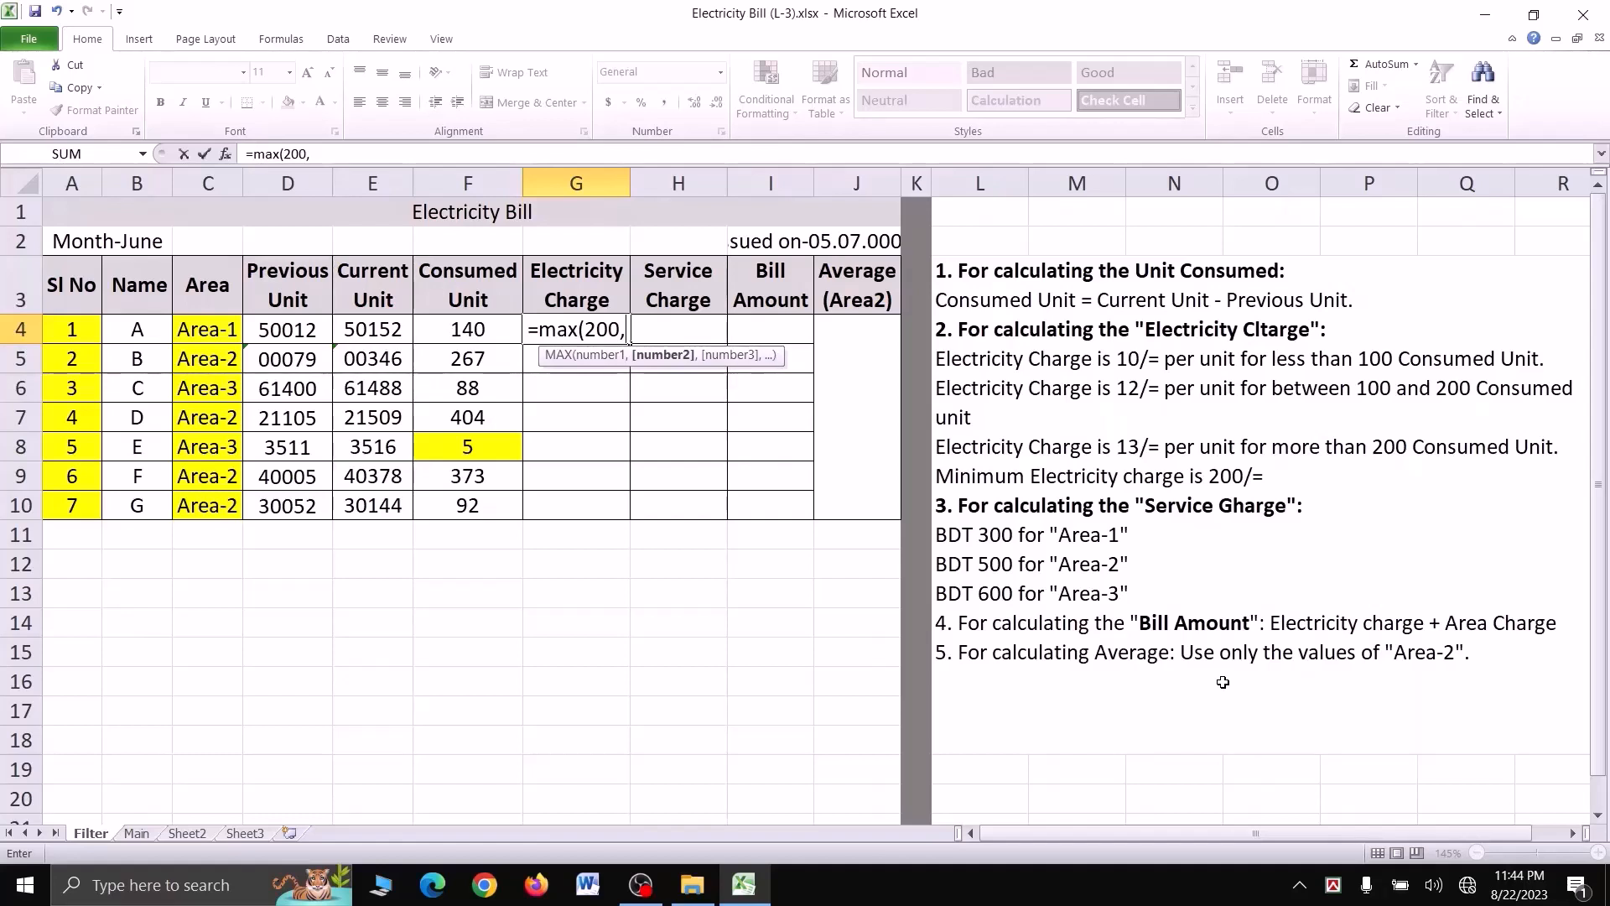
text(IF()
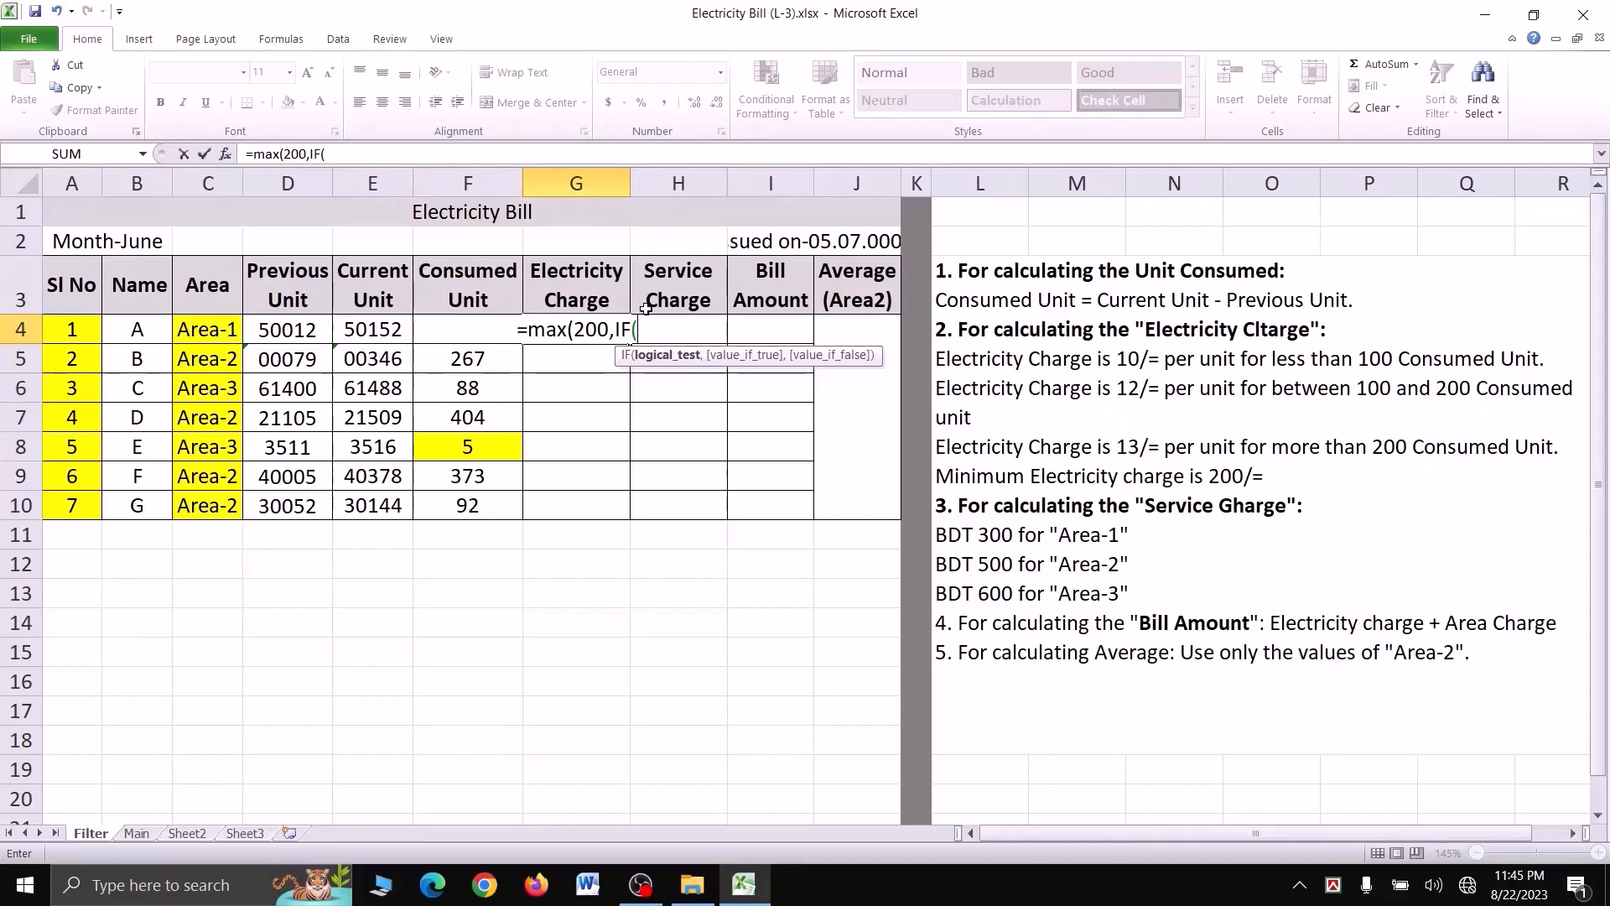
text(F4)
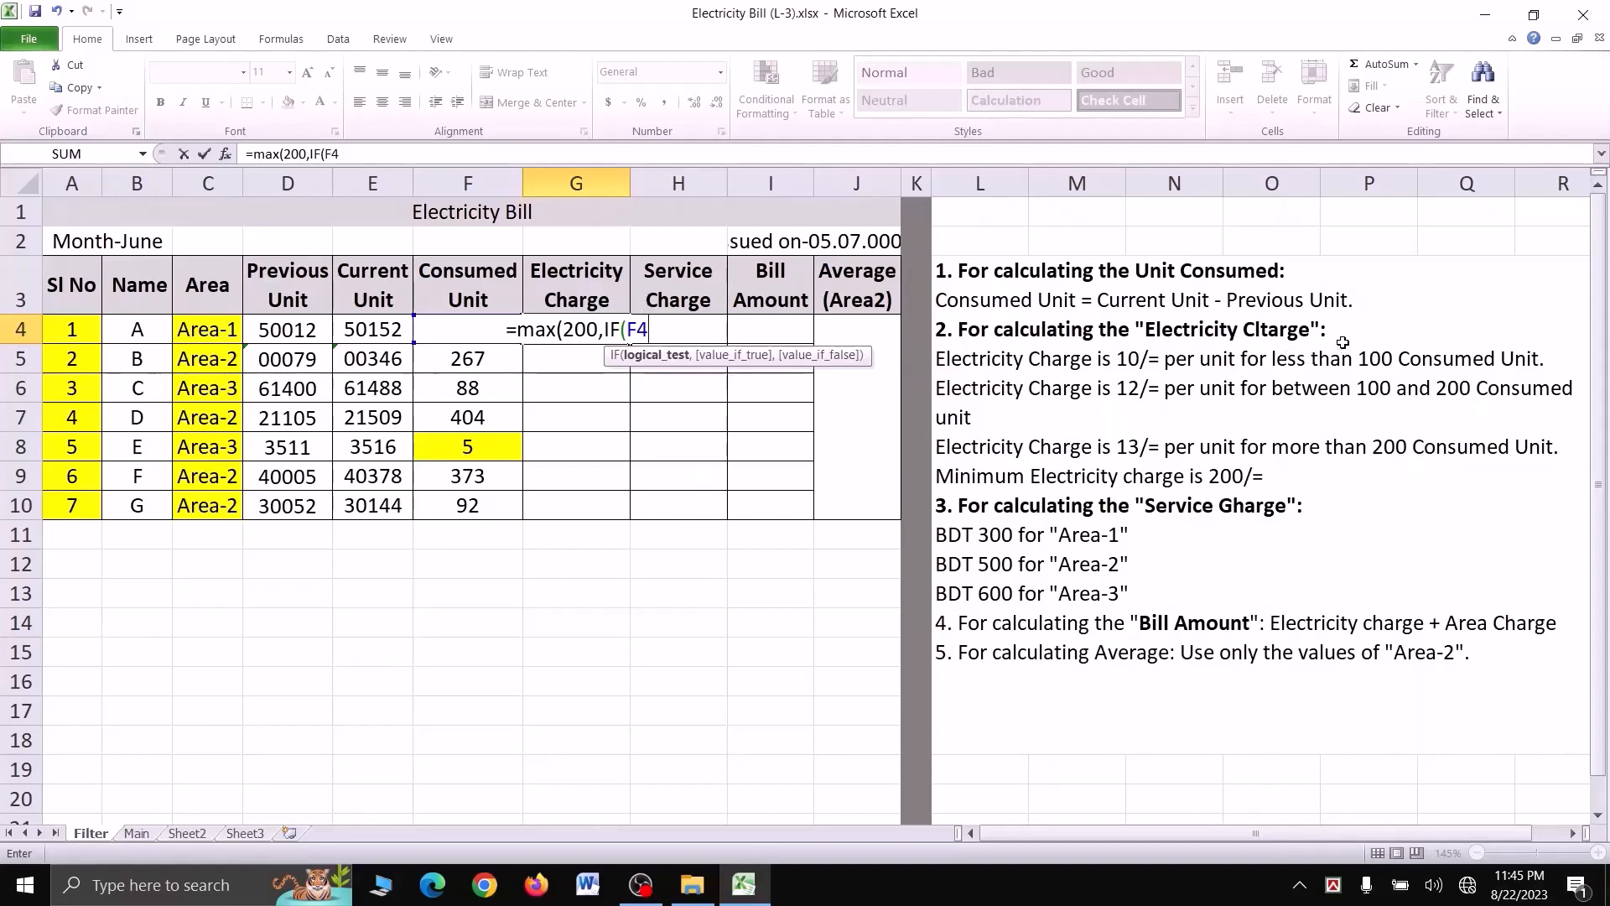
text(<1)
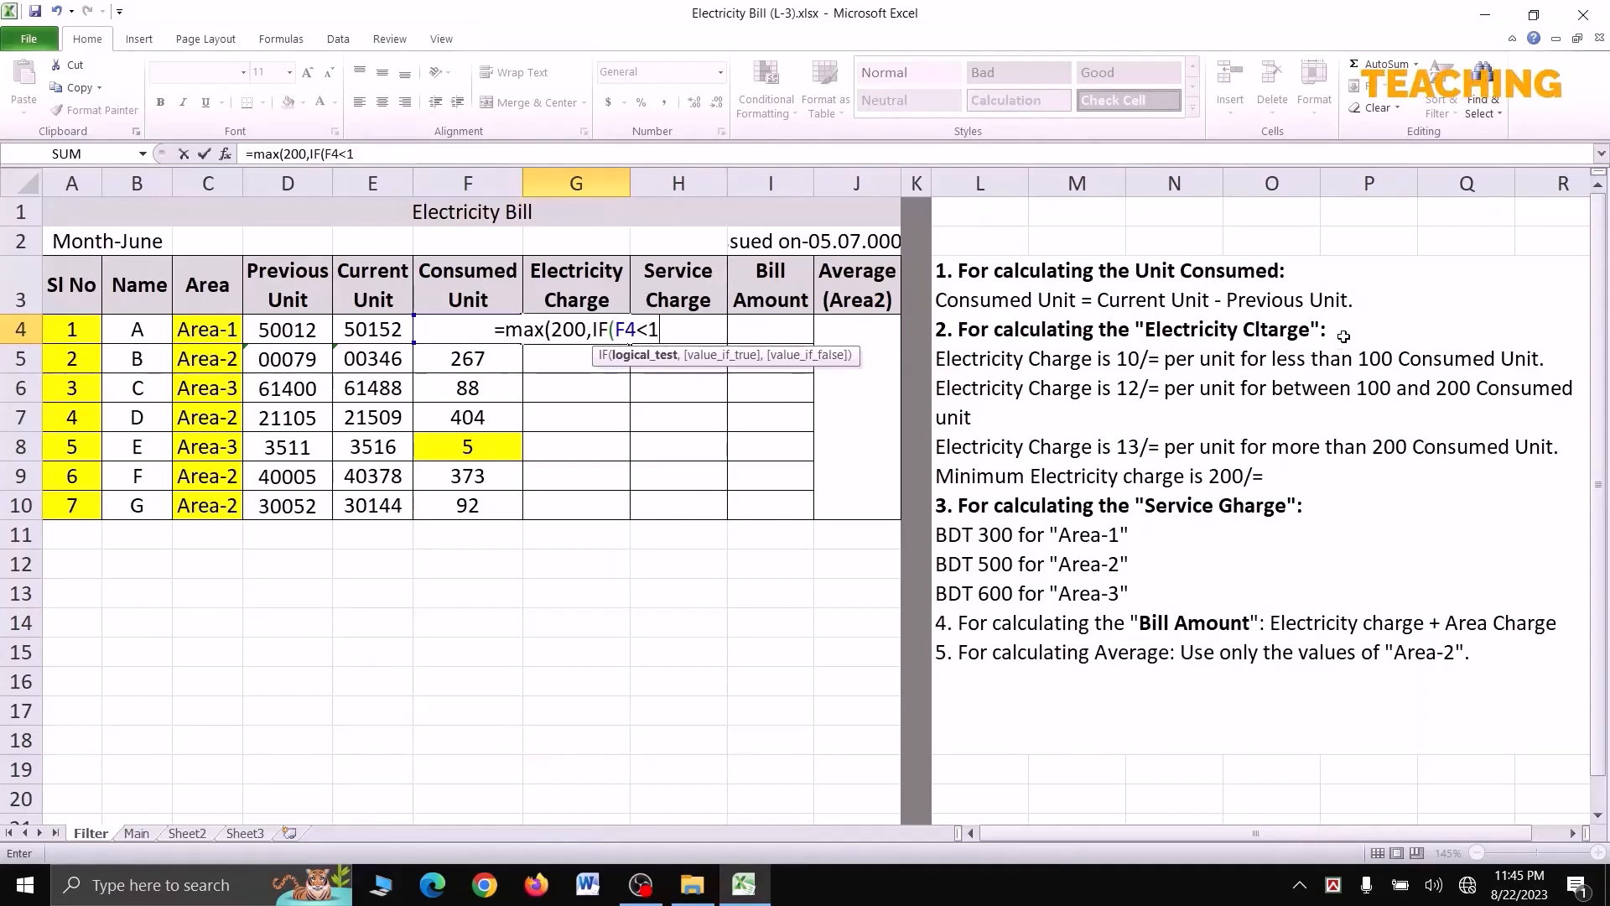
text(00,)
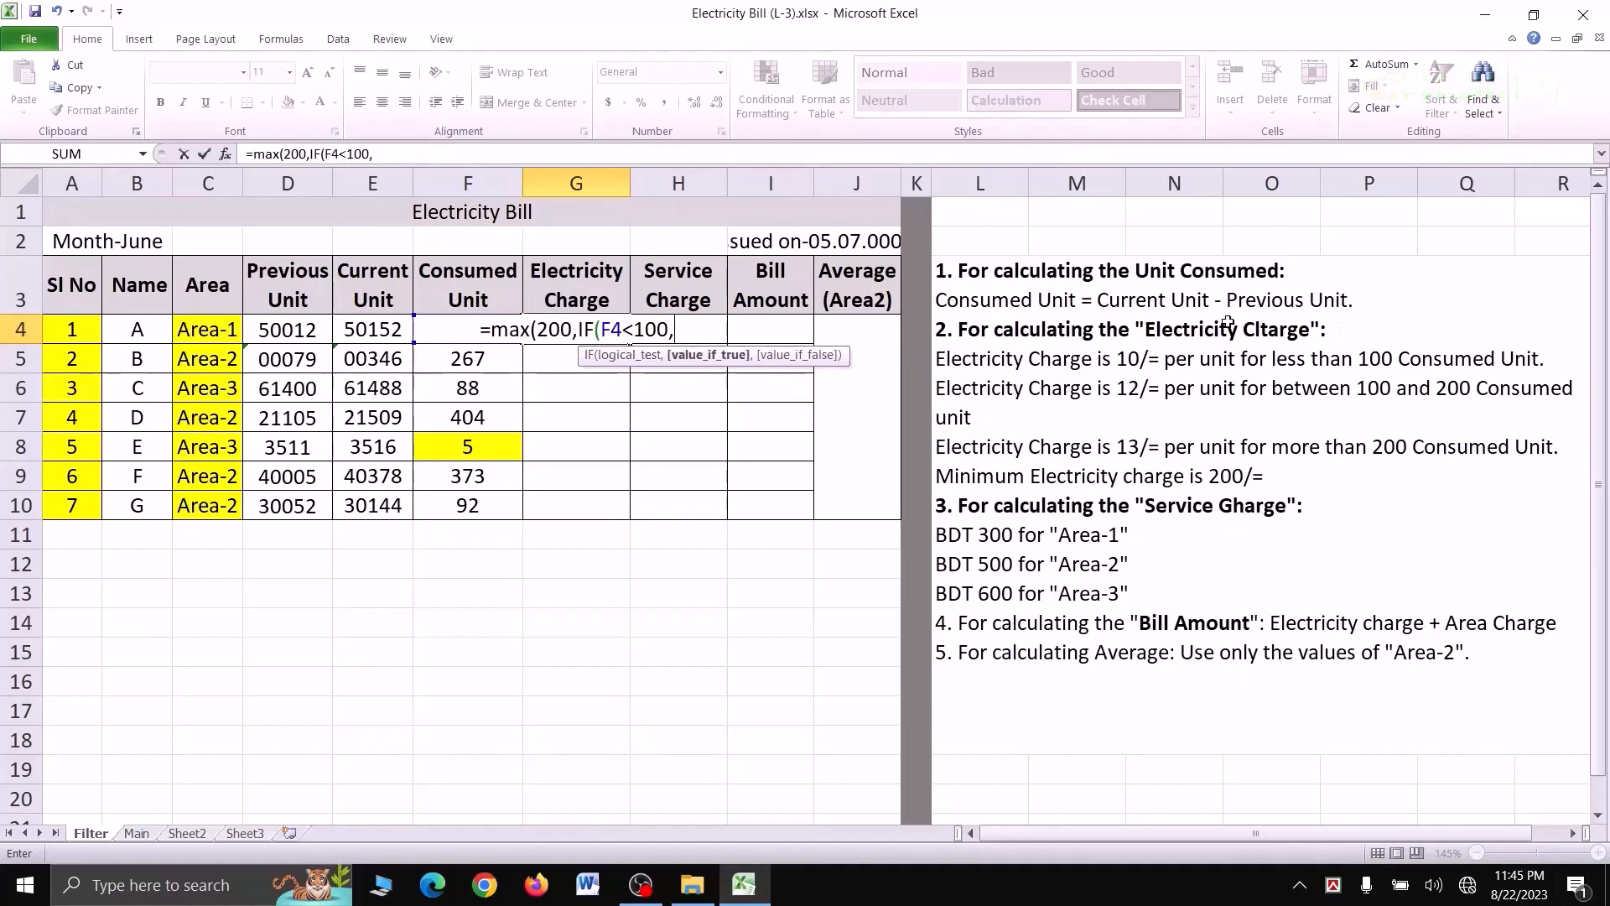
text(F4*10,)
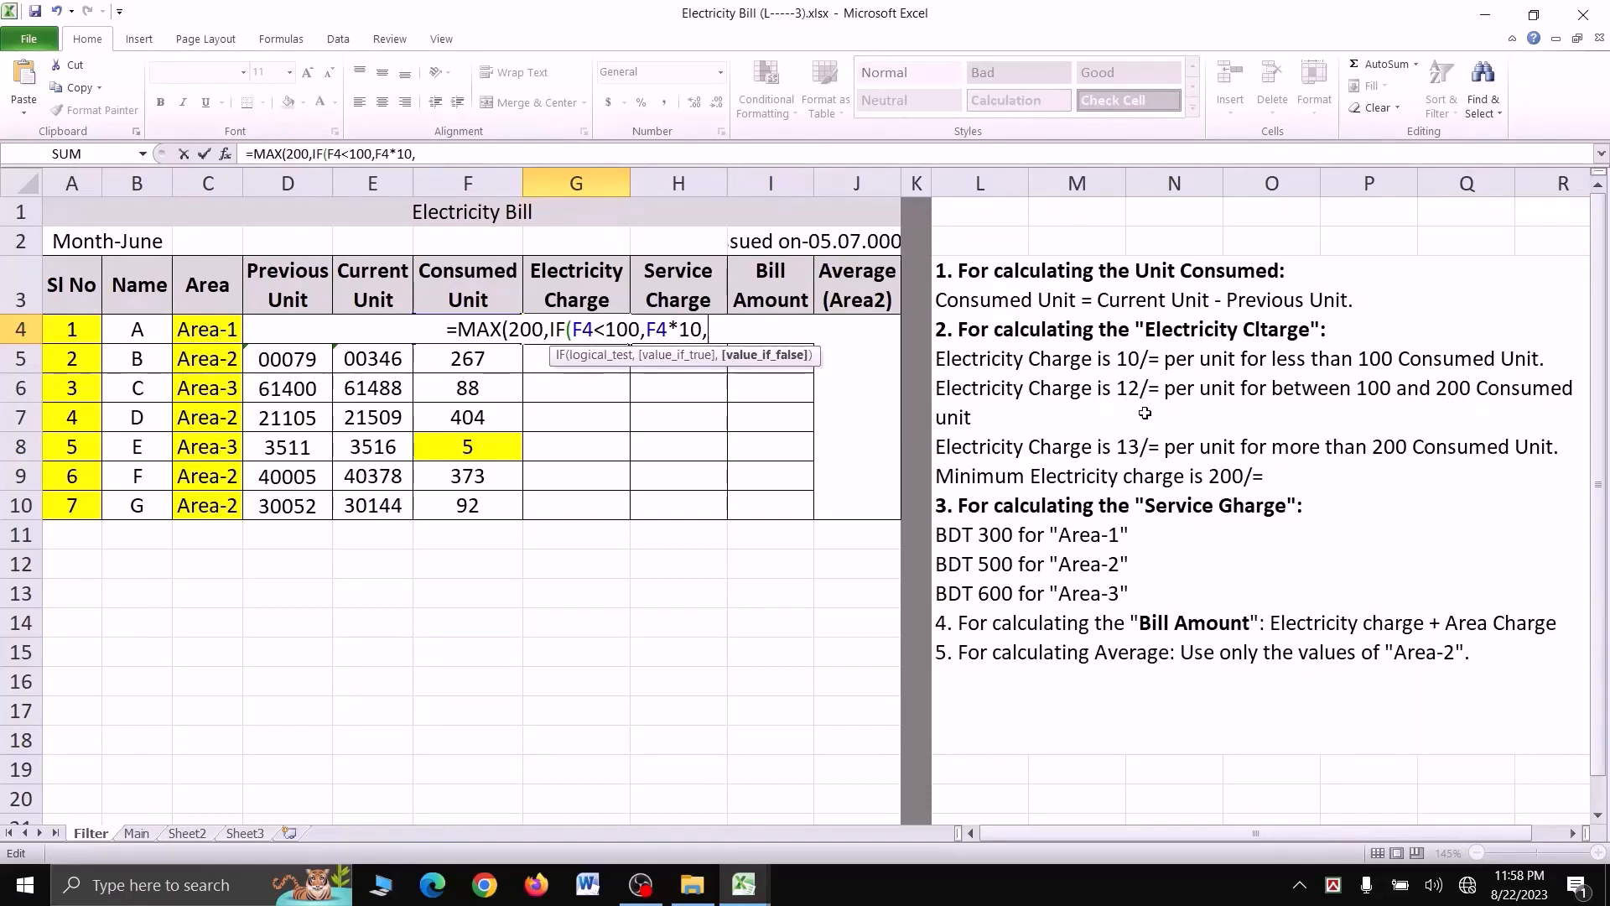
Step: Extend the G4 formula with a nested condition for up to 200 units: IF(F4<=200,F4*12,
text(if)
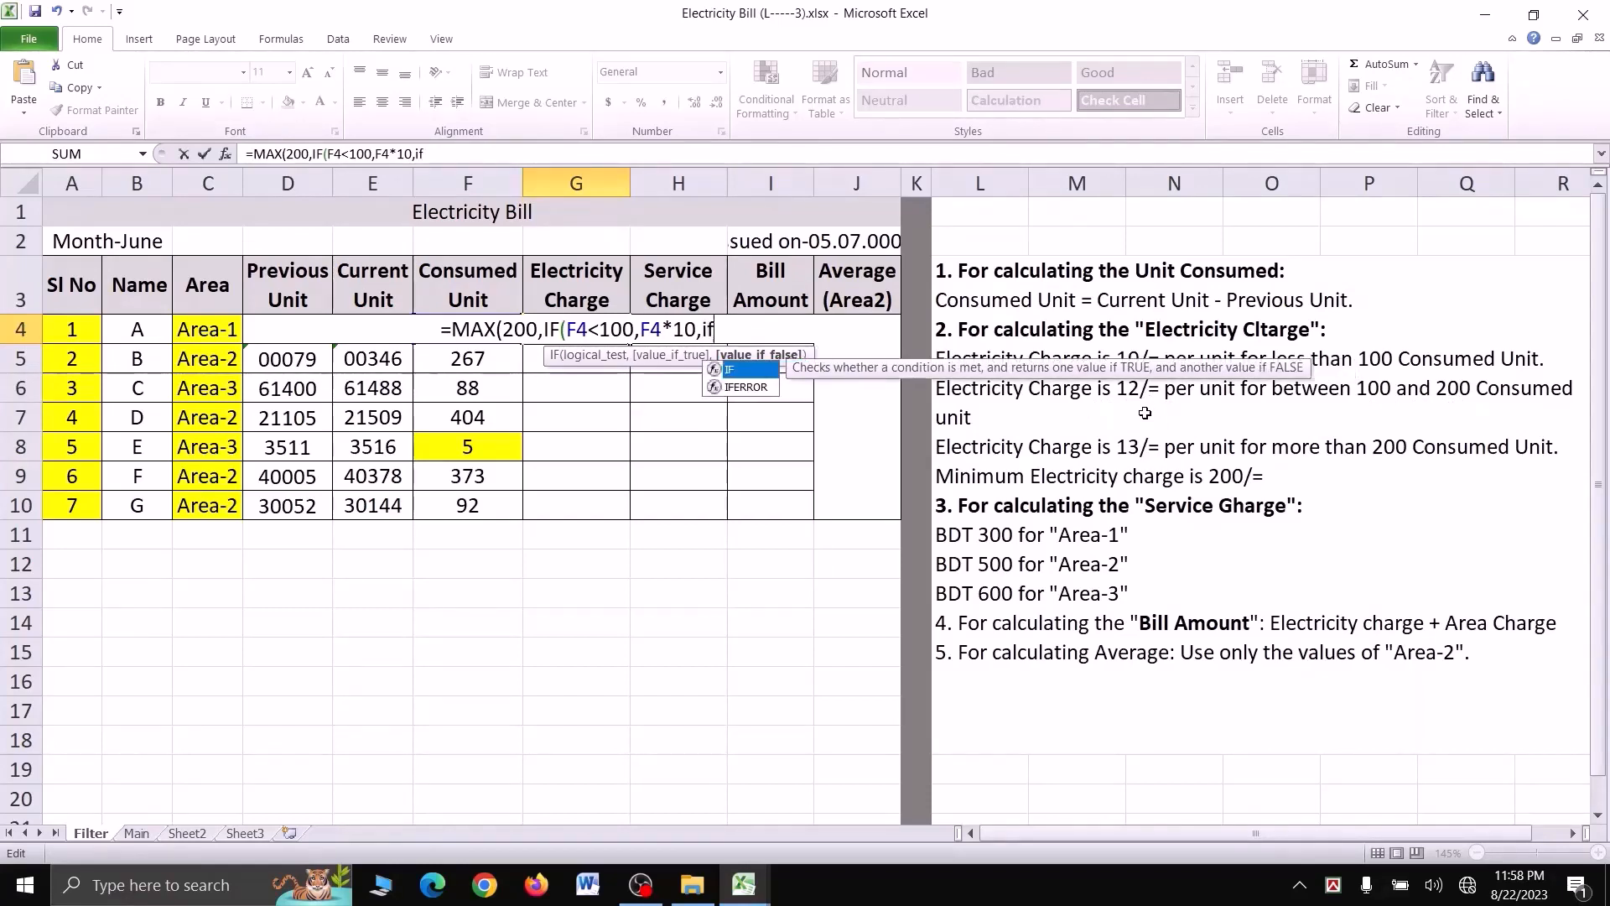
text((F4)
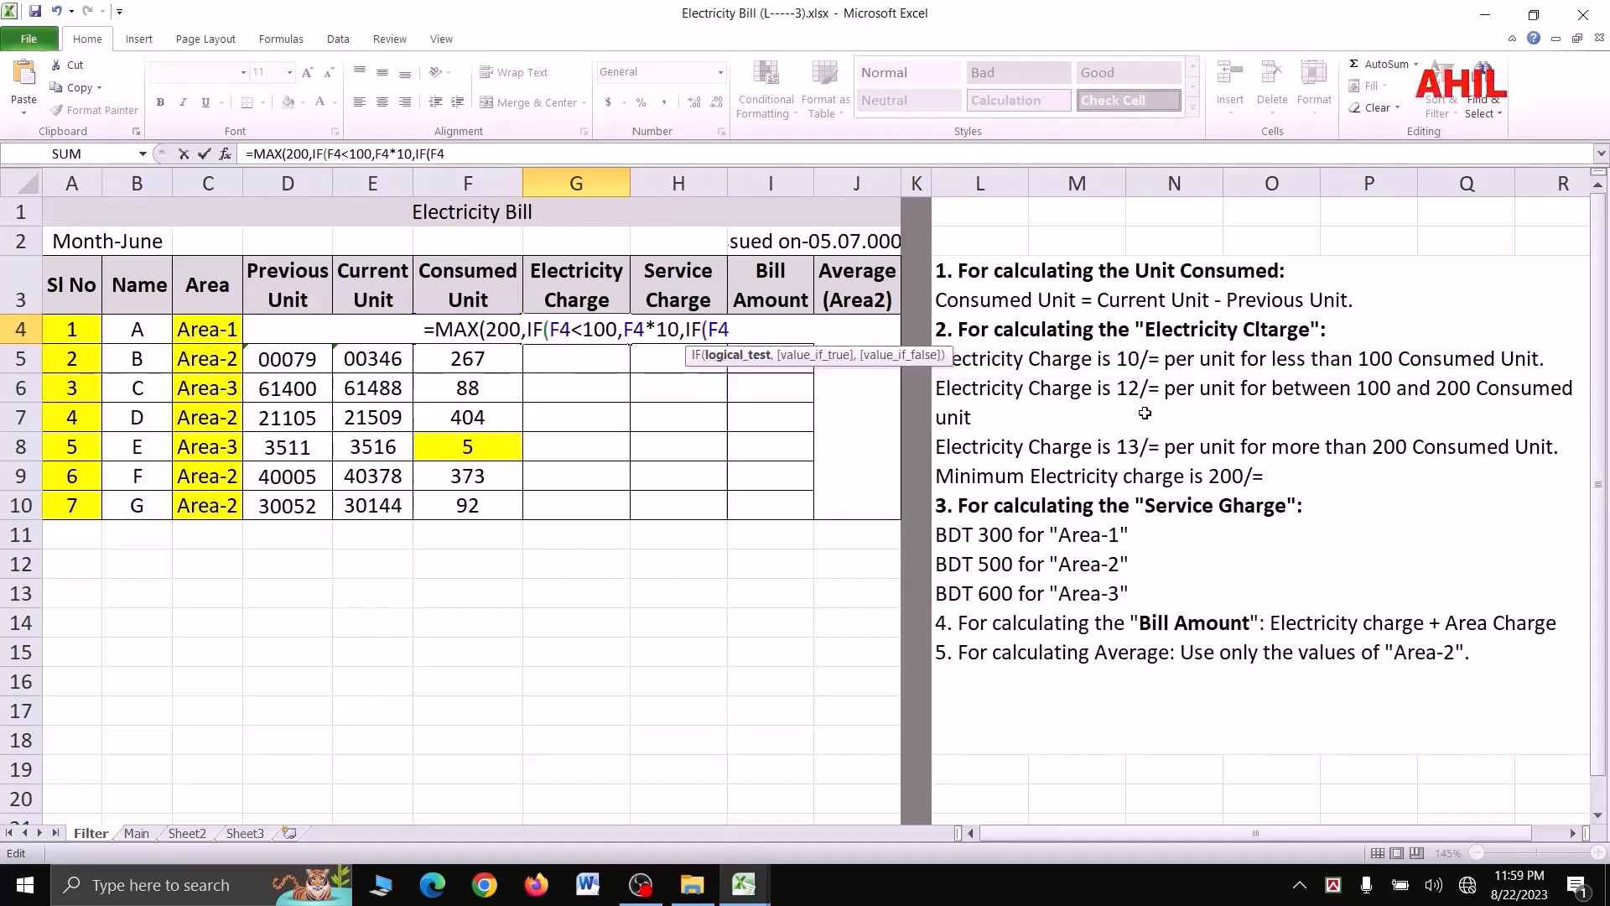
text(<=)
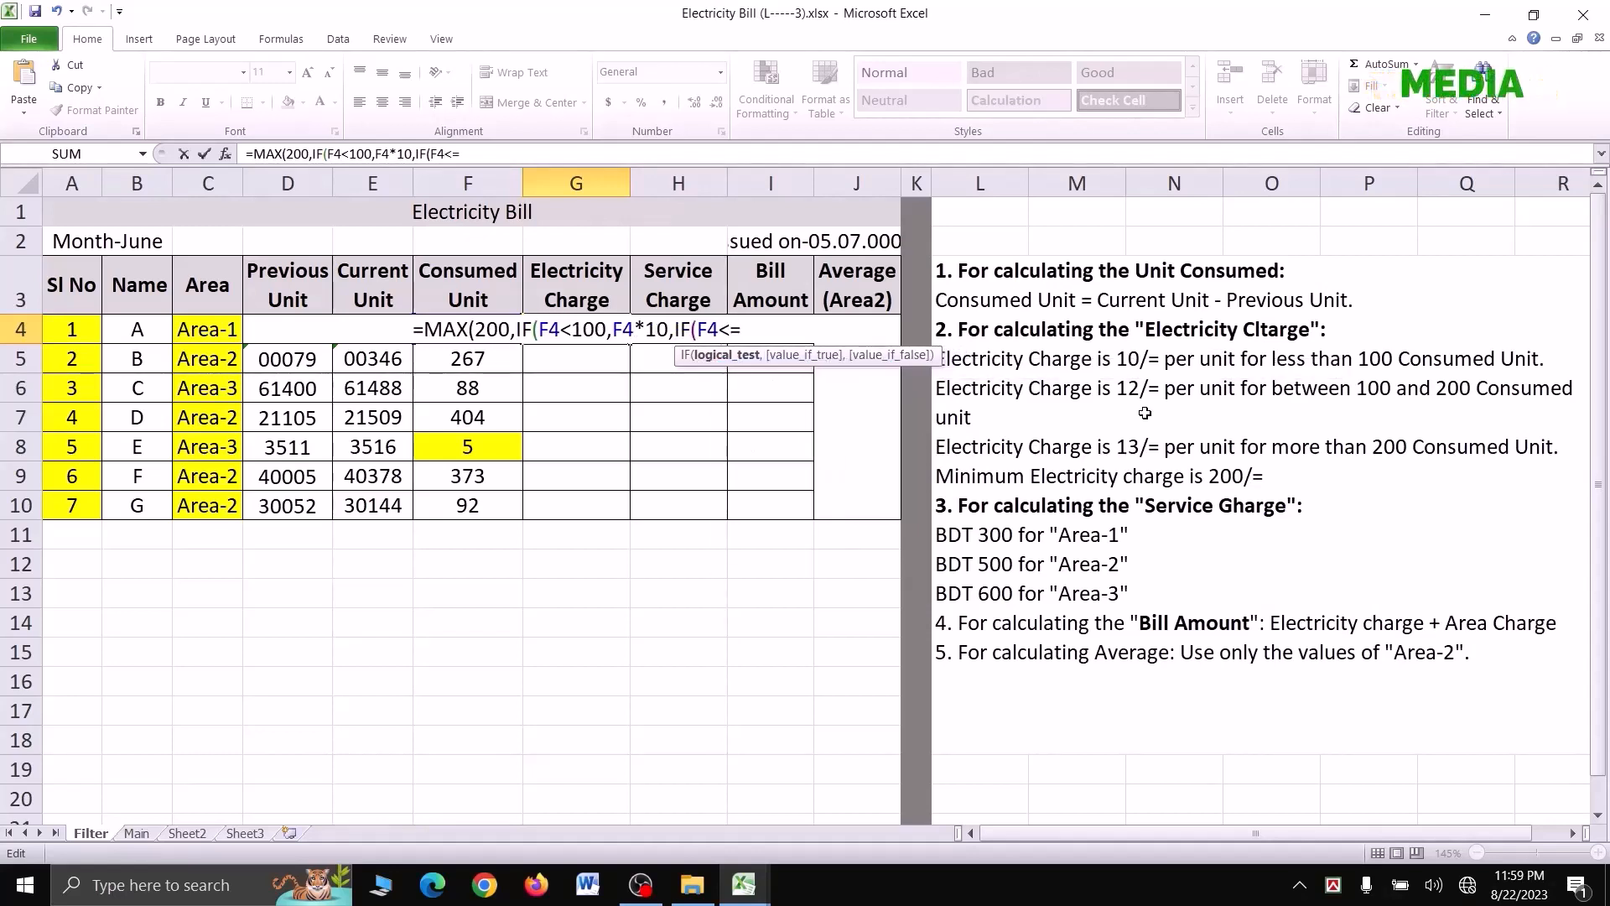
text(200)
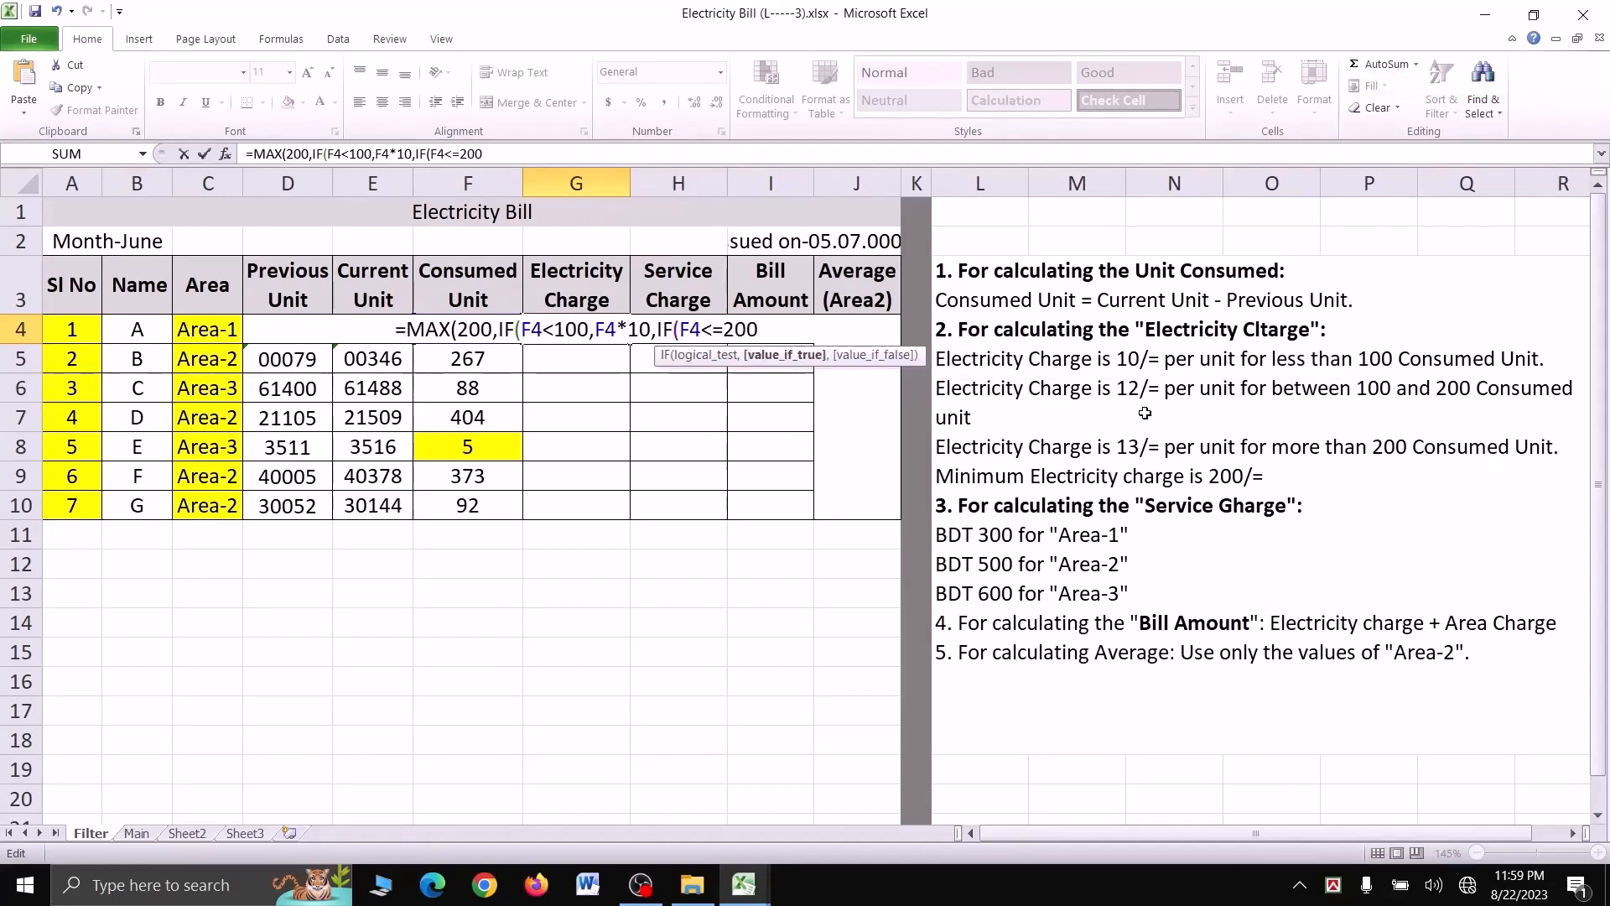
text(,F4*12)
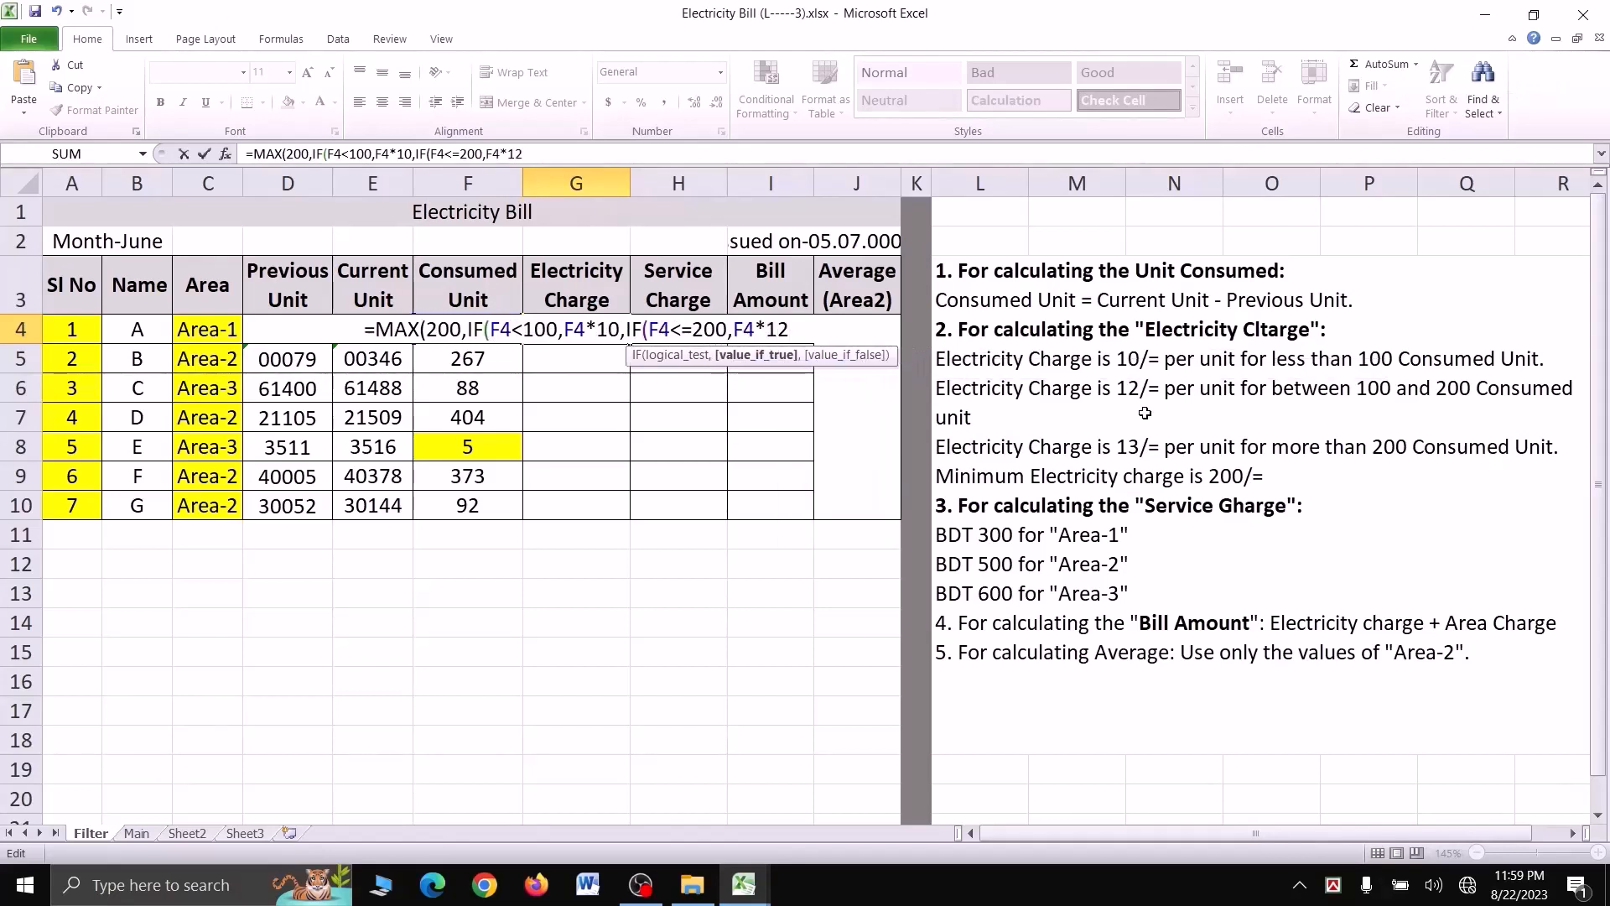
text(,)
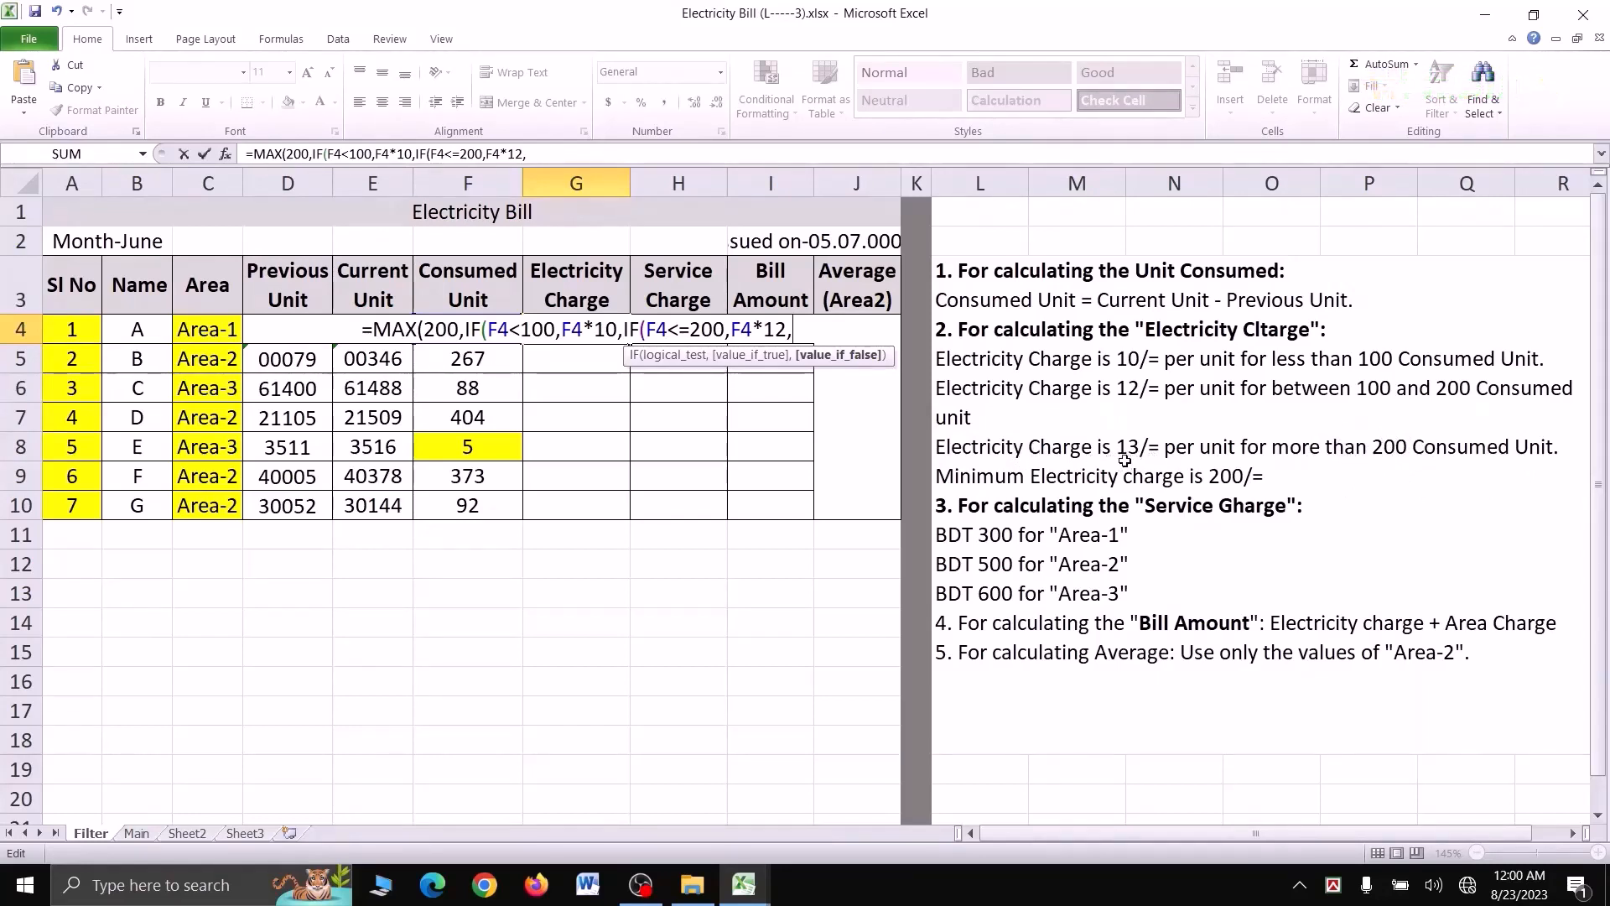
Step: Complete the G4 formula with the above-200-unit rate, IF(F4>200,F4*13)))), and fill it down to G10
text(if)
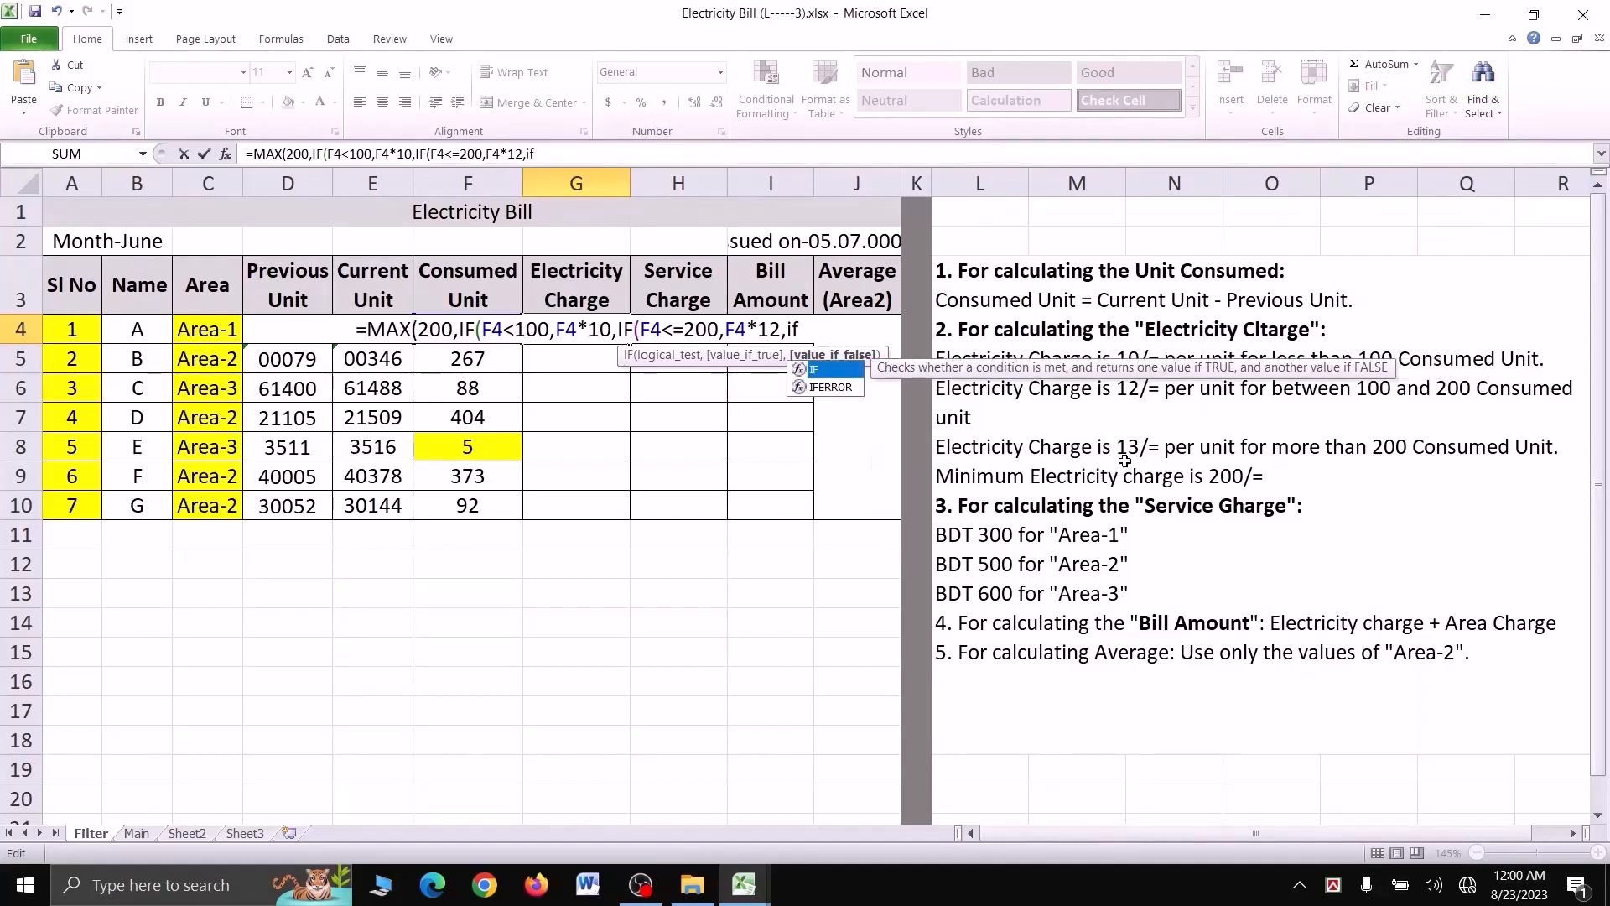
key(Tab)
text(F4)
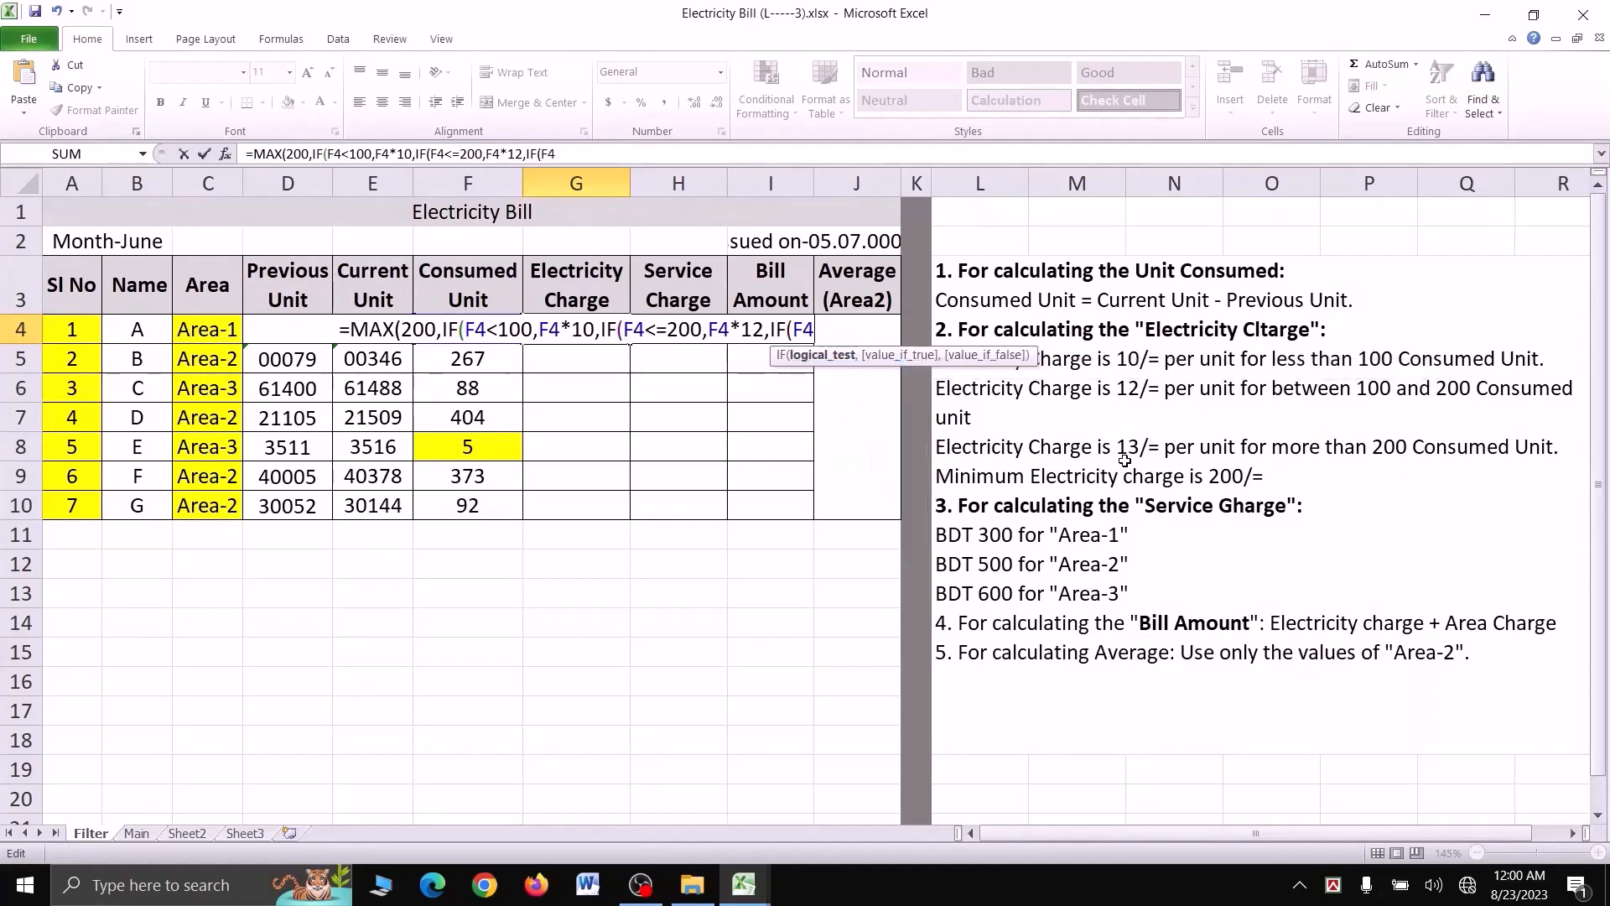
text(>200)
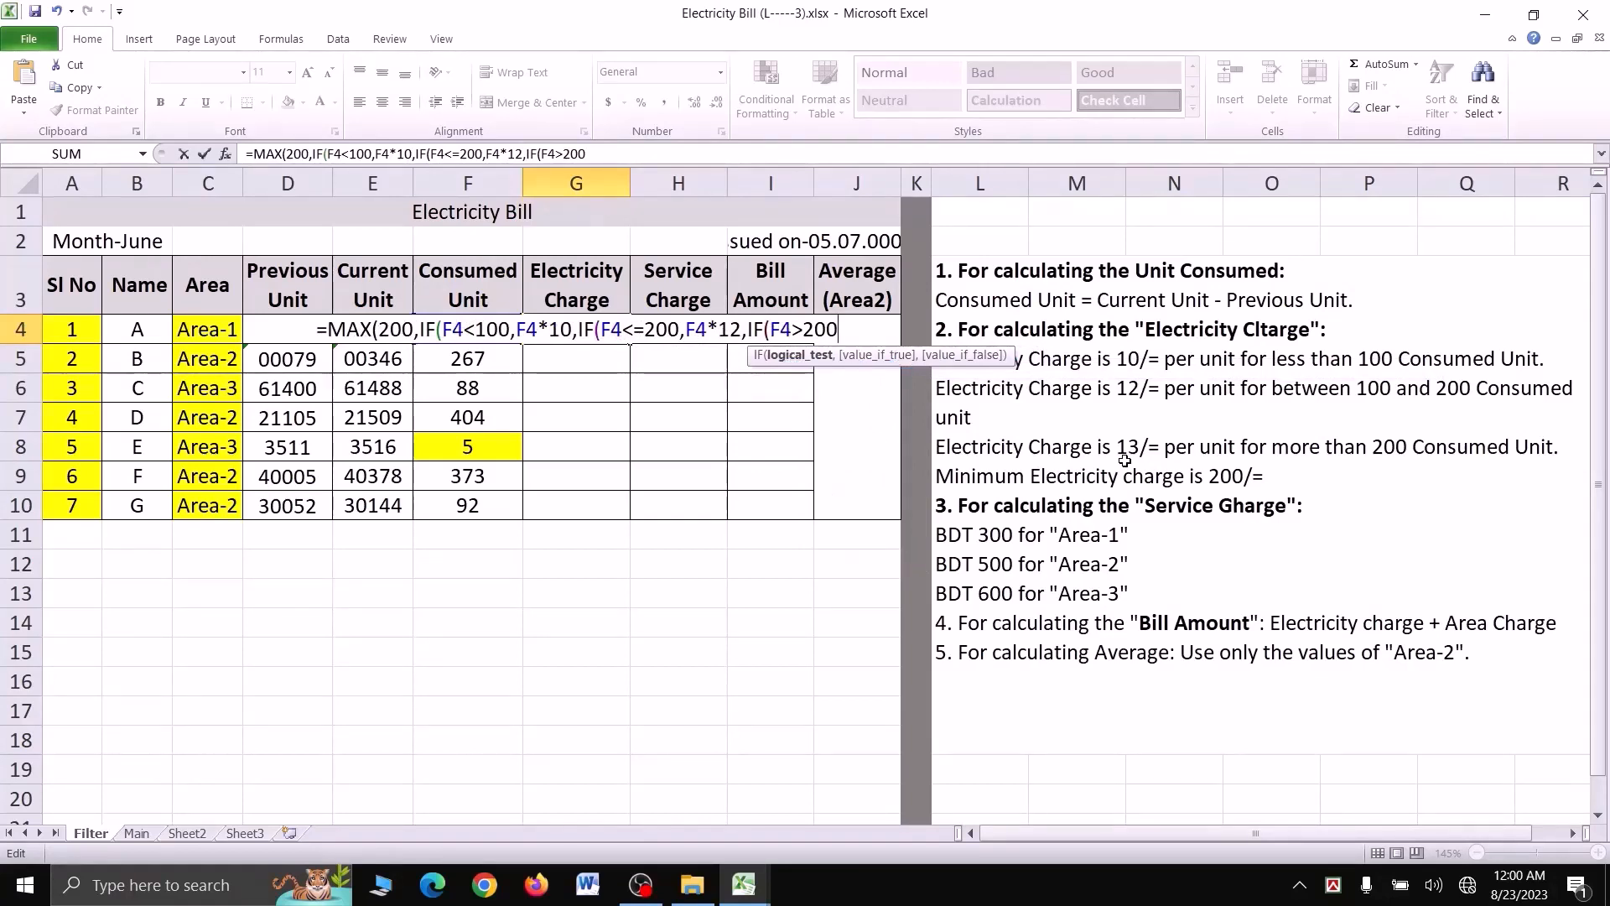
text(,F4)
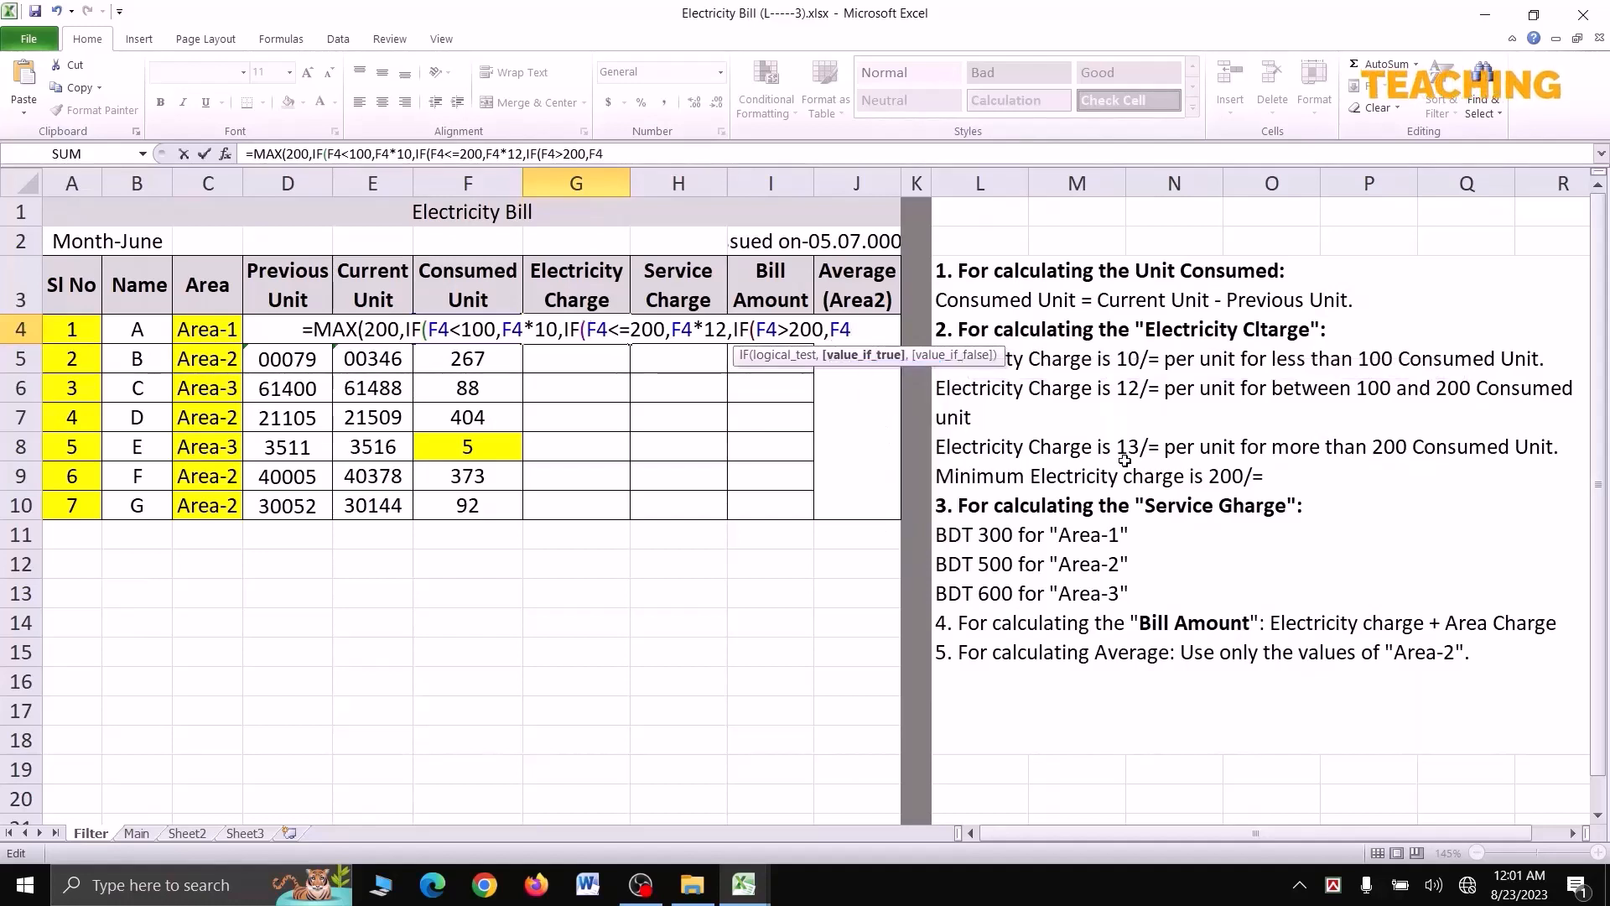
text(*13)
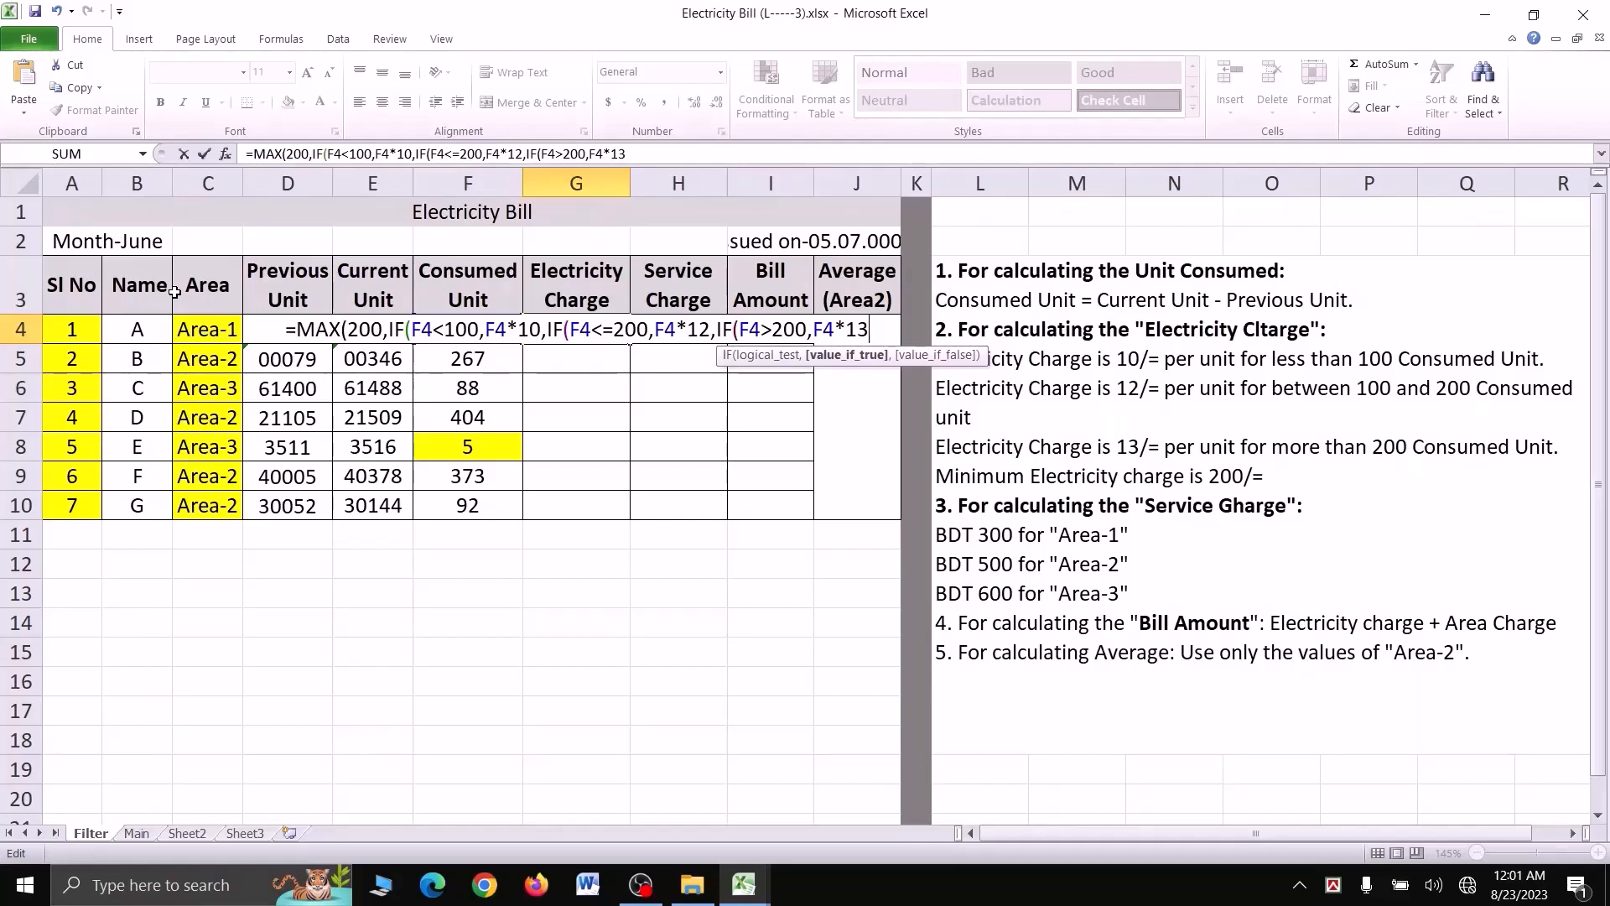
text()))))
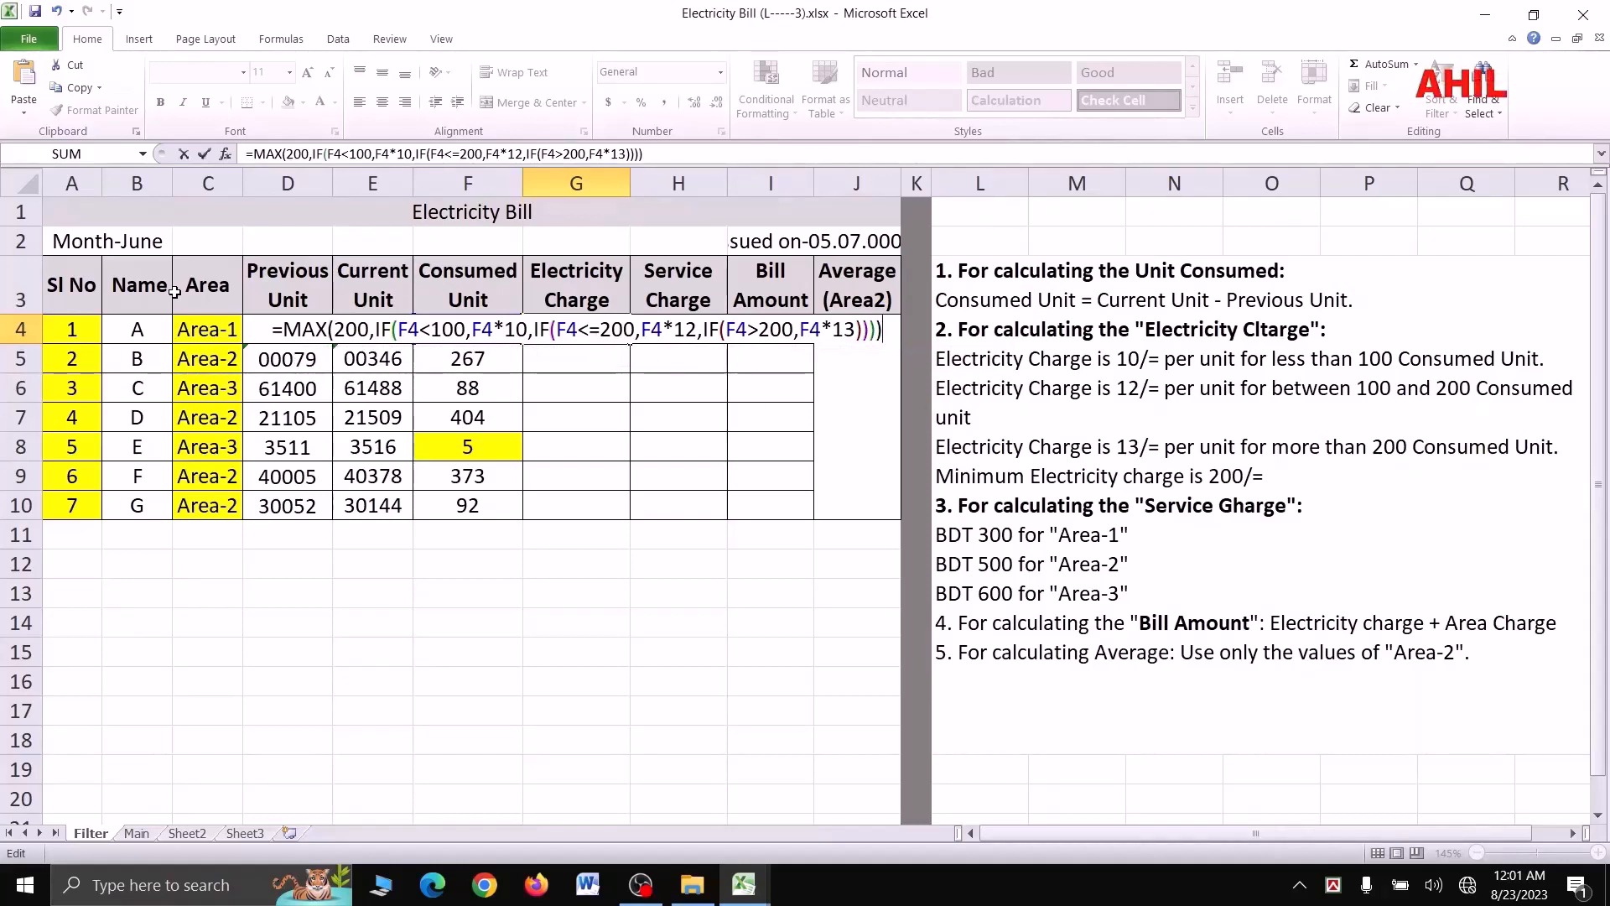
key(ctrl+Return)
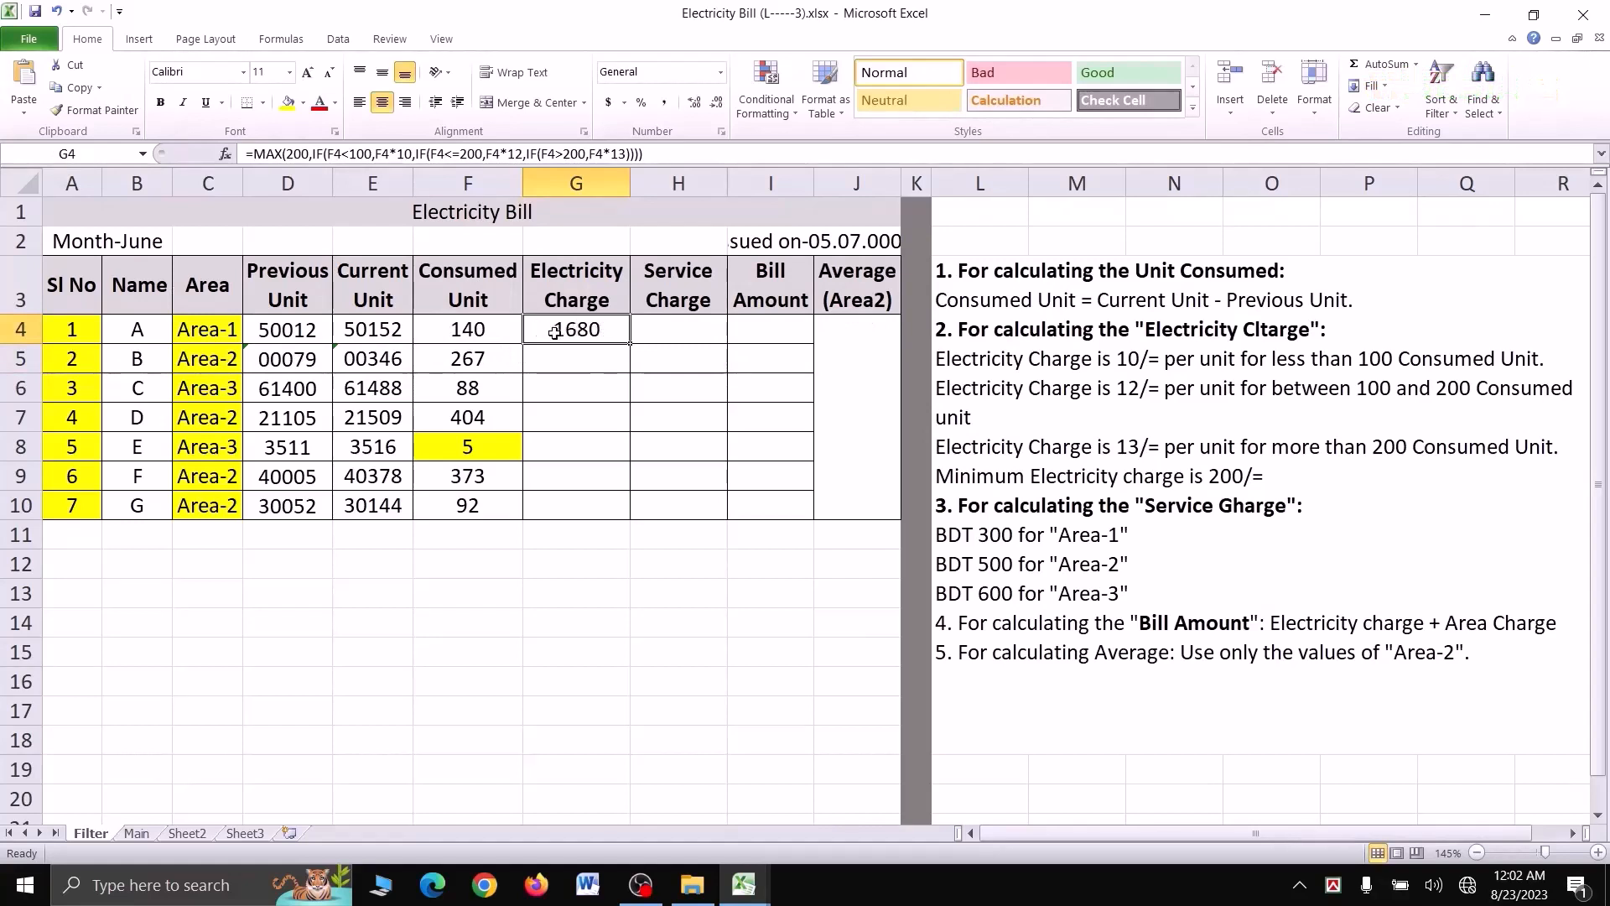
drag(631, 342, 632, 513)
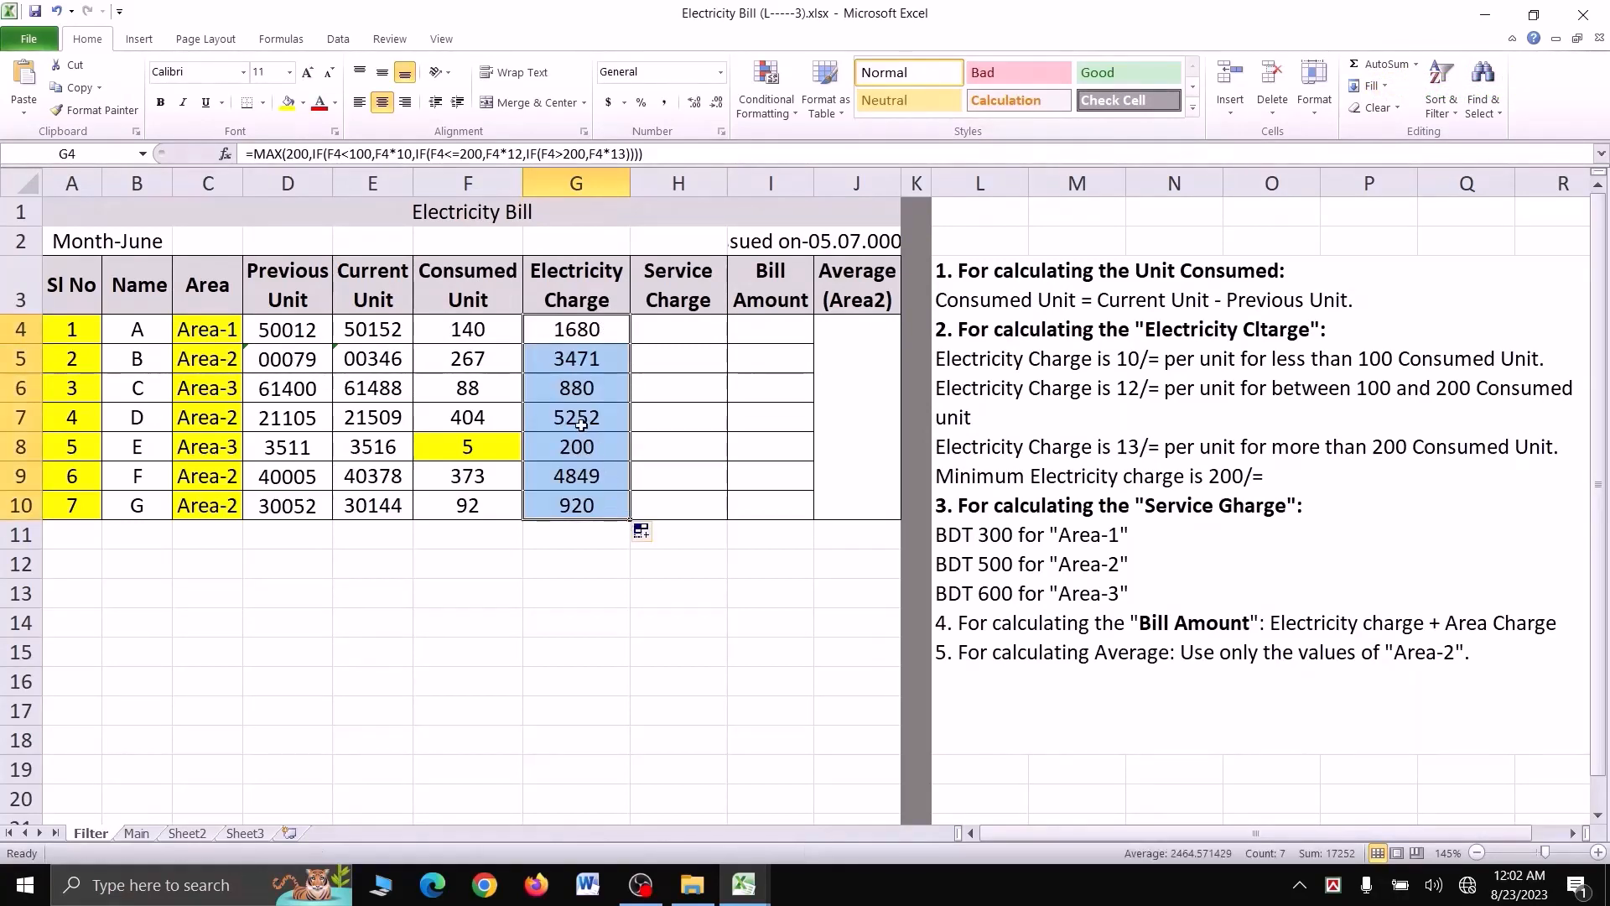
click(585, 452)
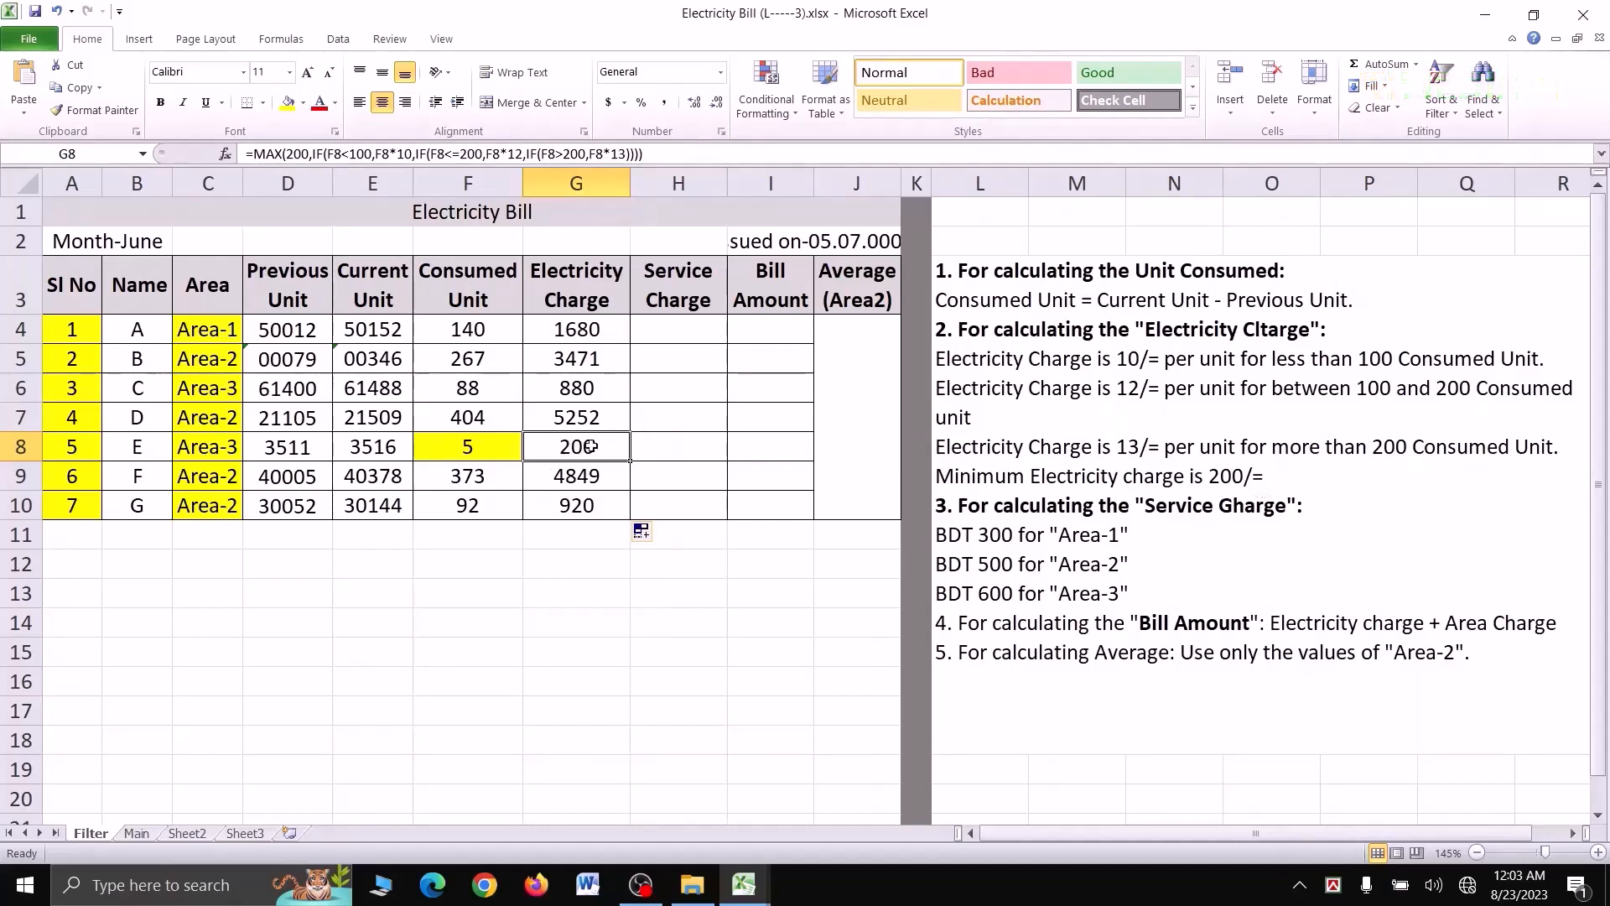
Step: Begin the Service Charge formula in H4 with the Area-1 charge of 300: =IF(C4="Area-1",300,
click(703, 330)
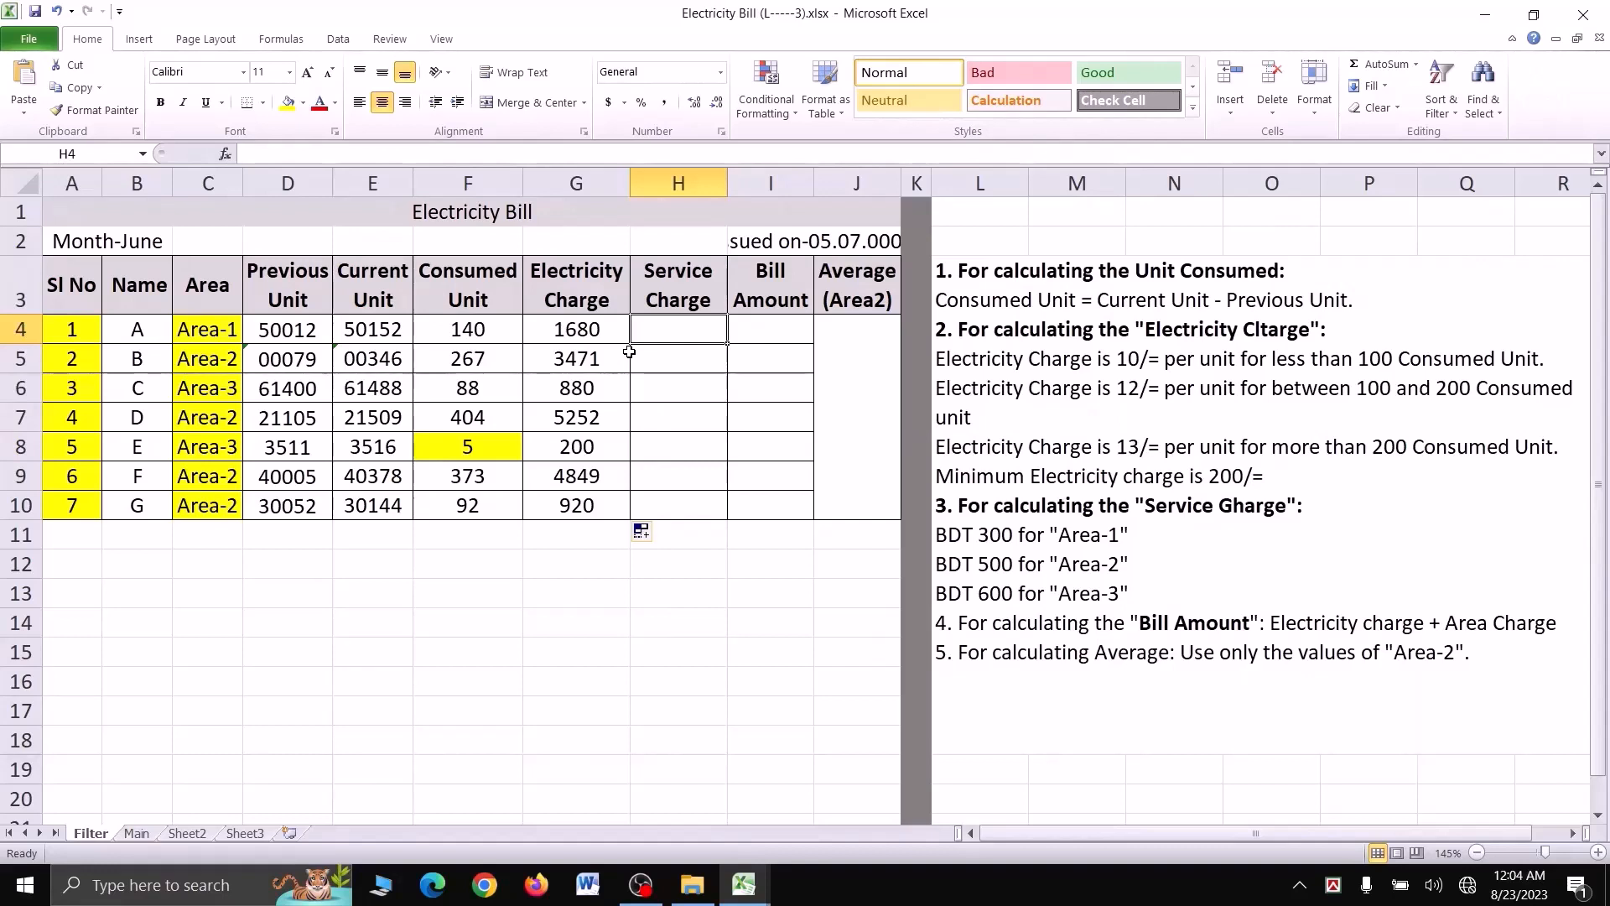
text(=if)
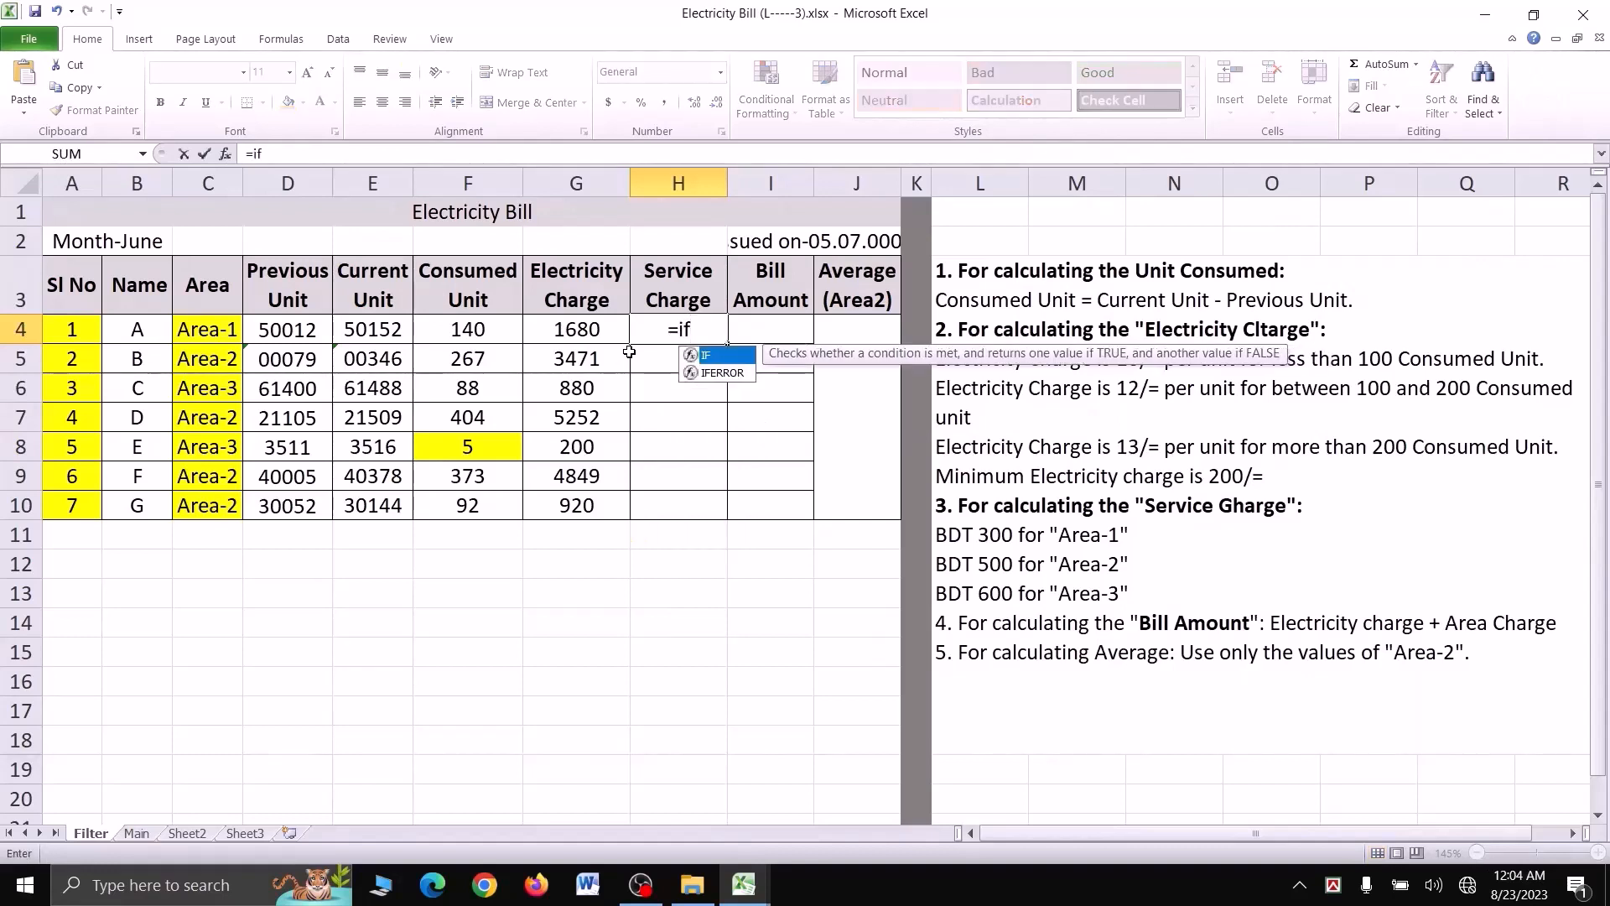
key(Tab)
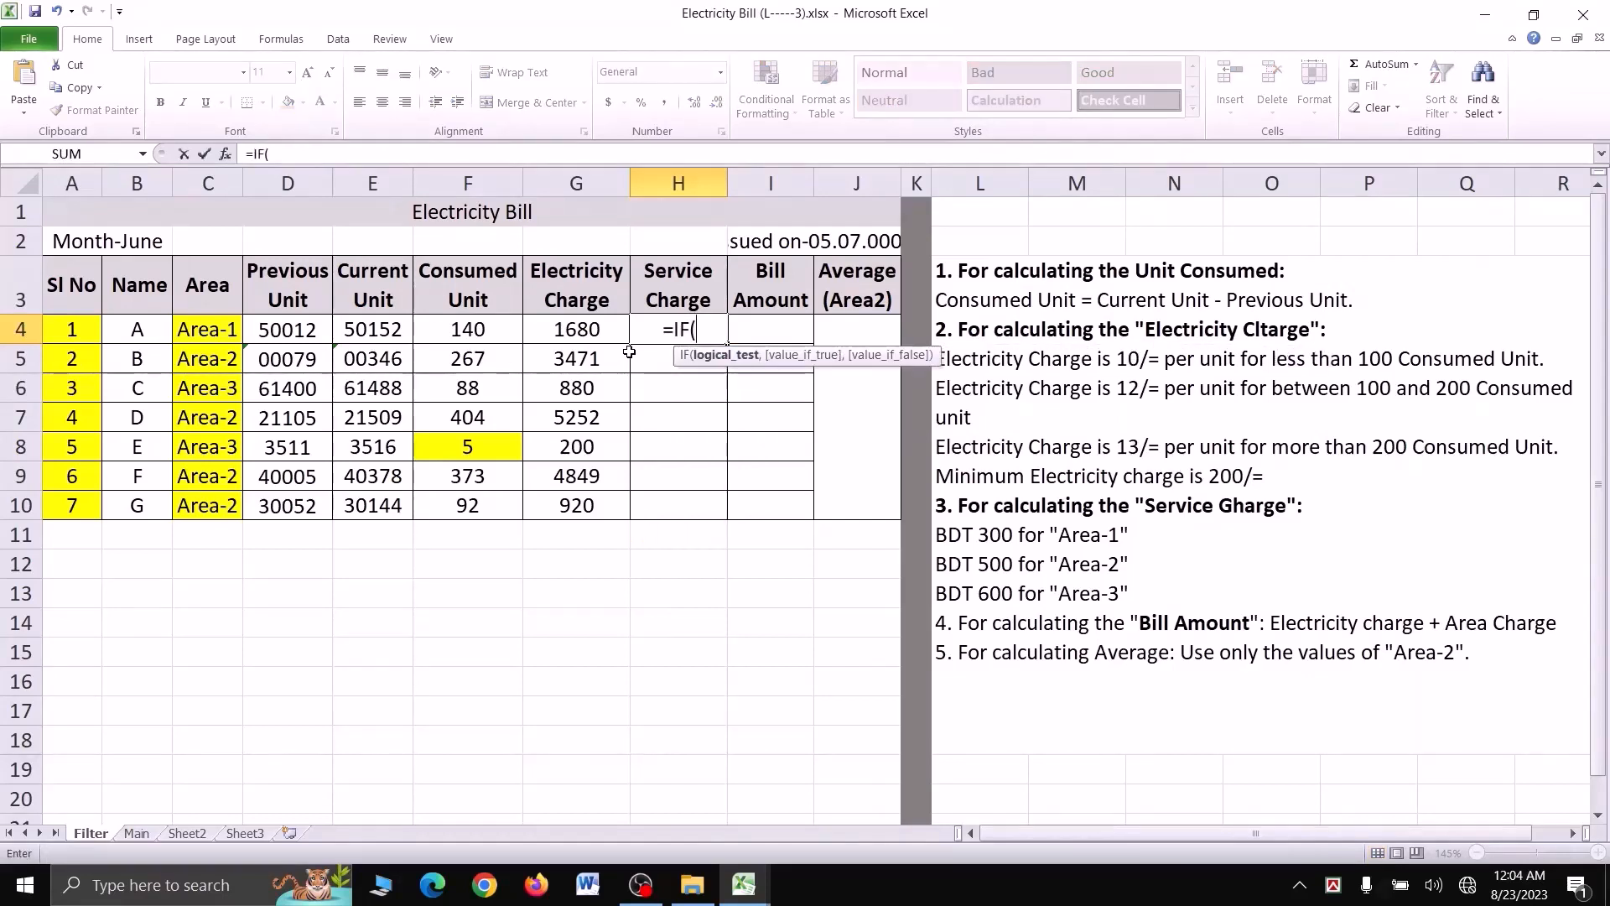
click(210, 331)
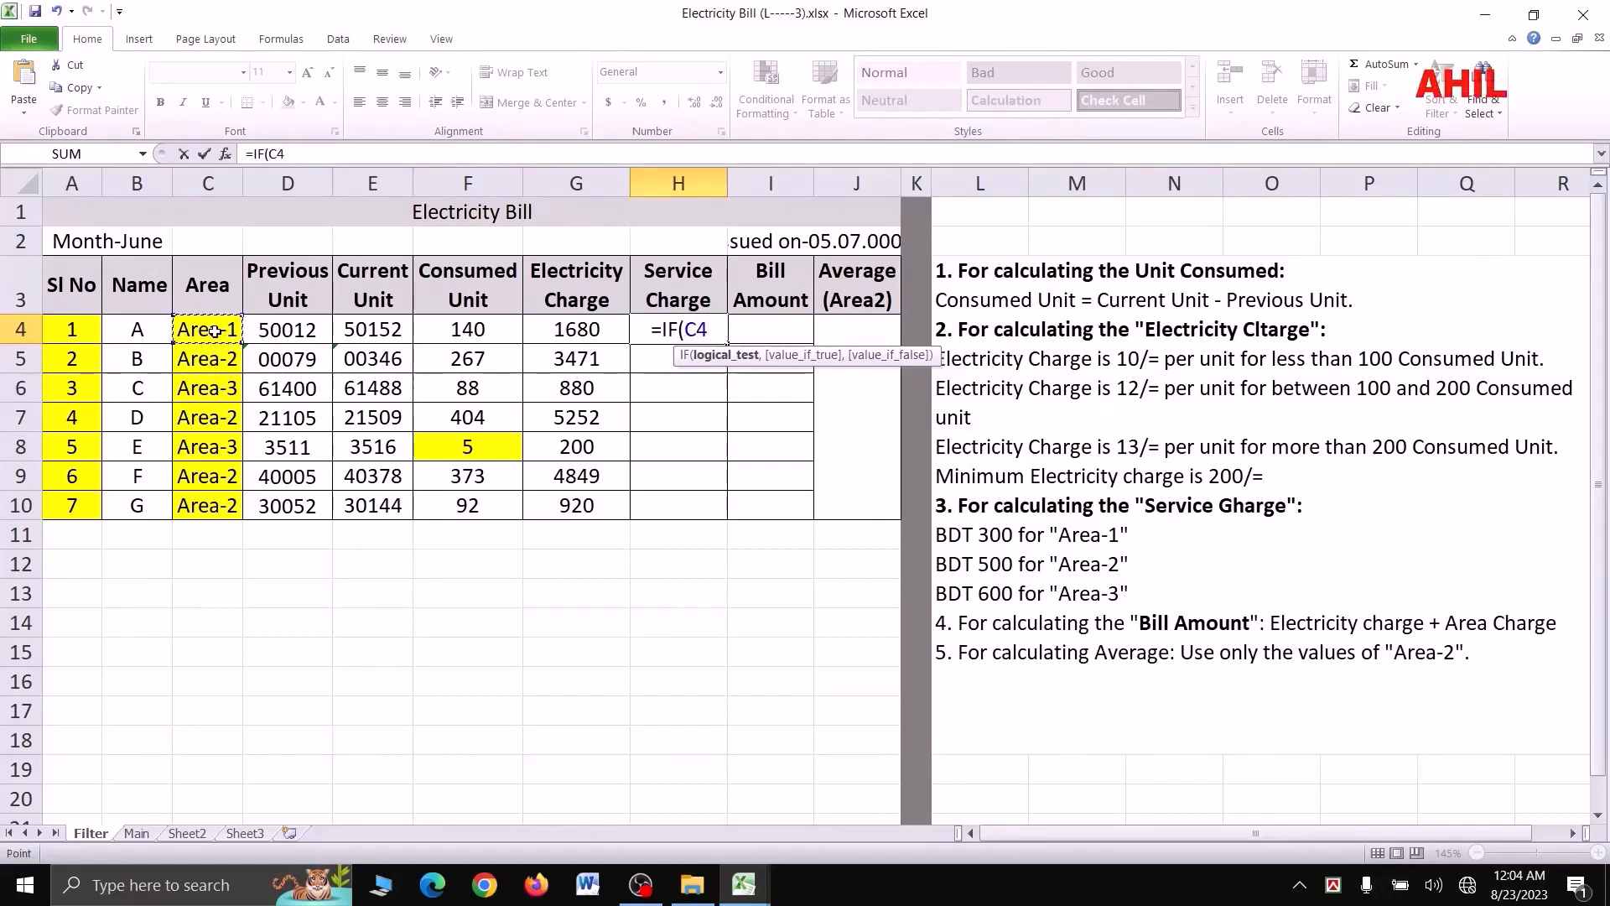
text(=")
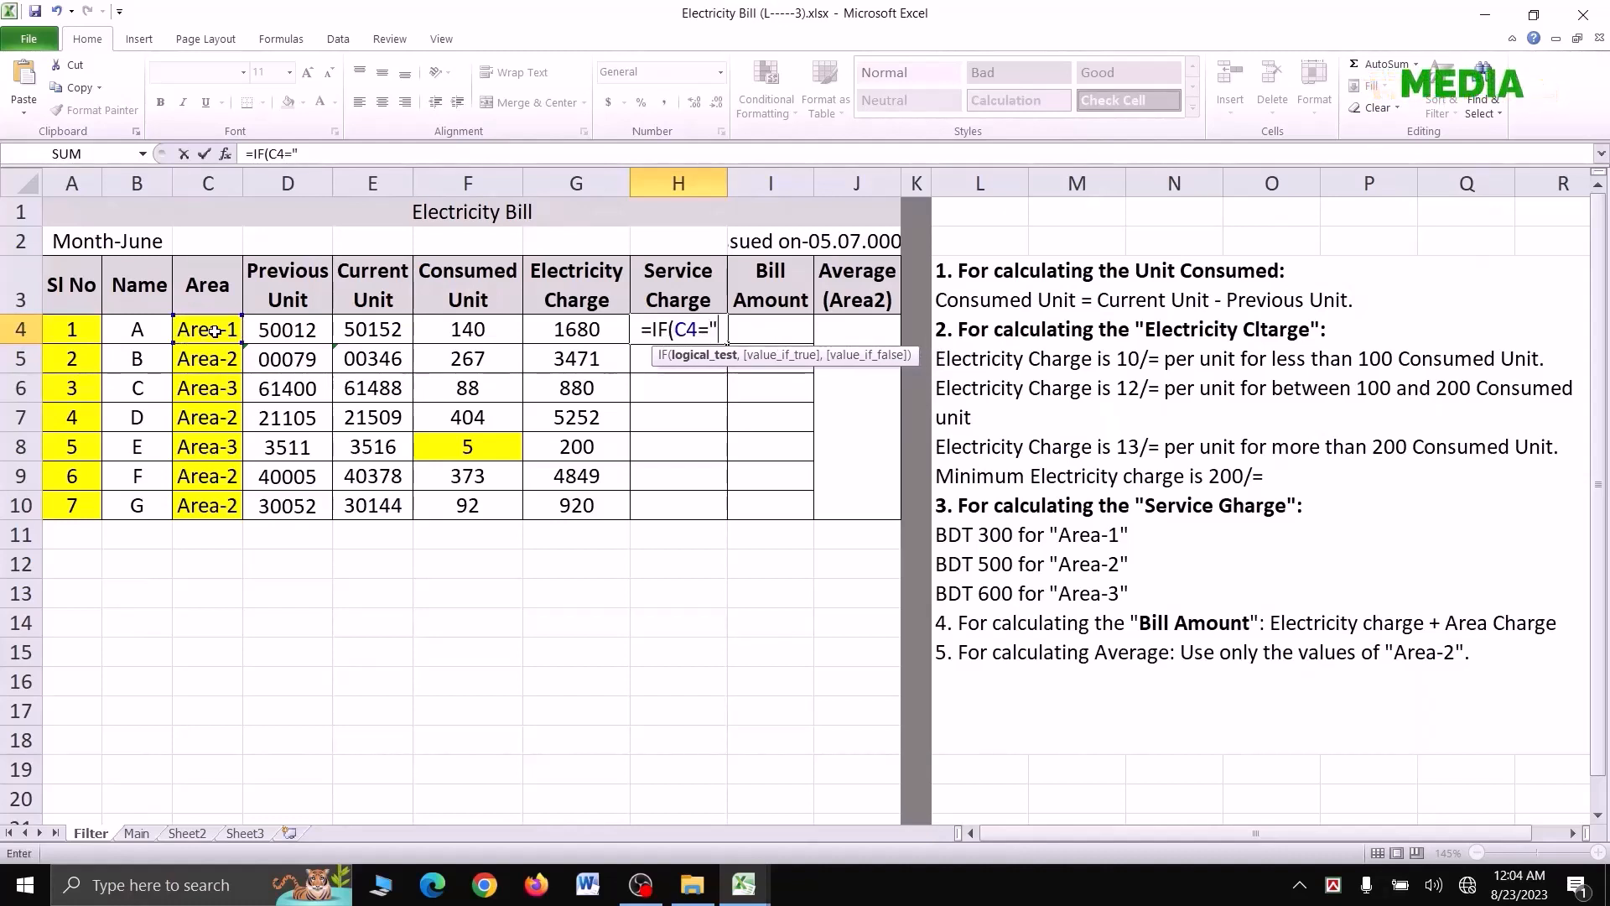
text(Area)
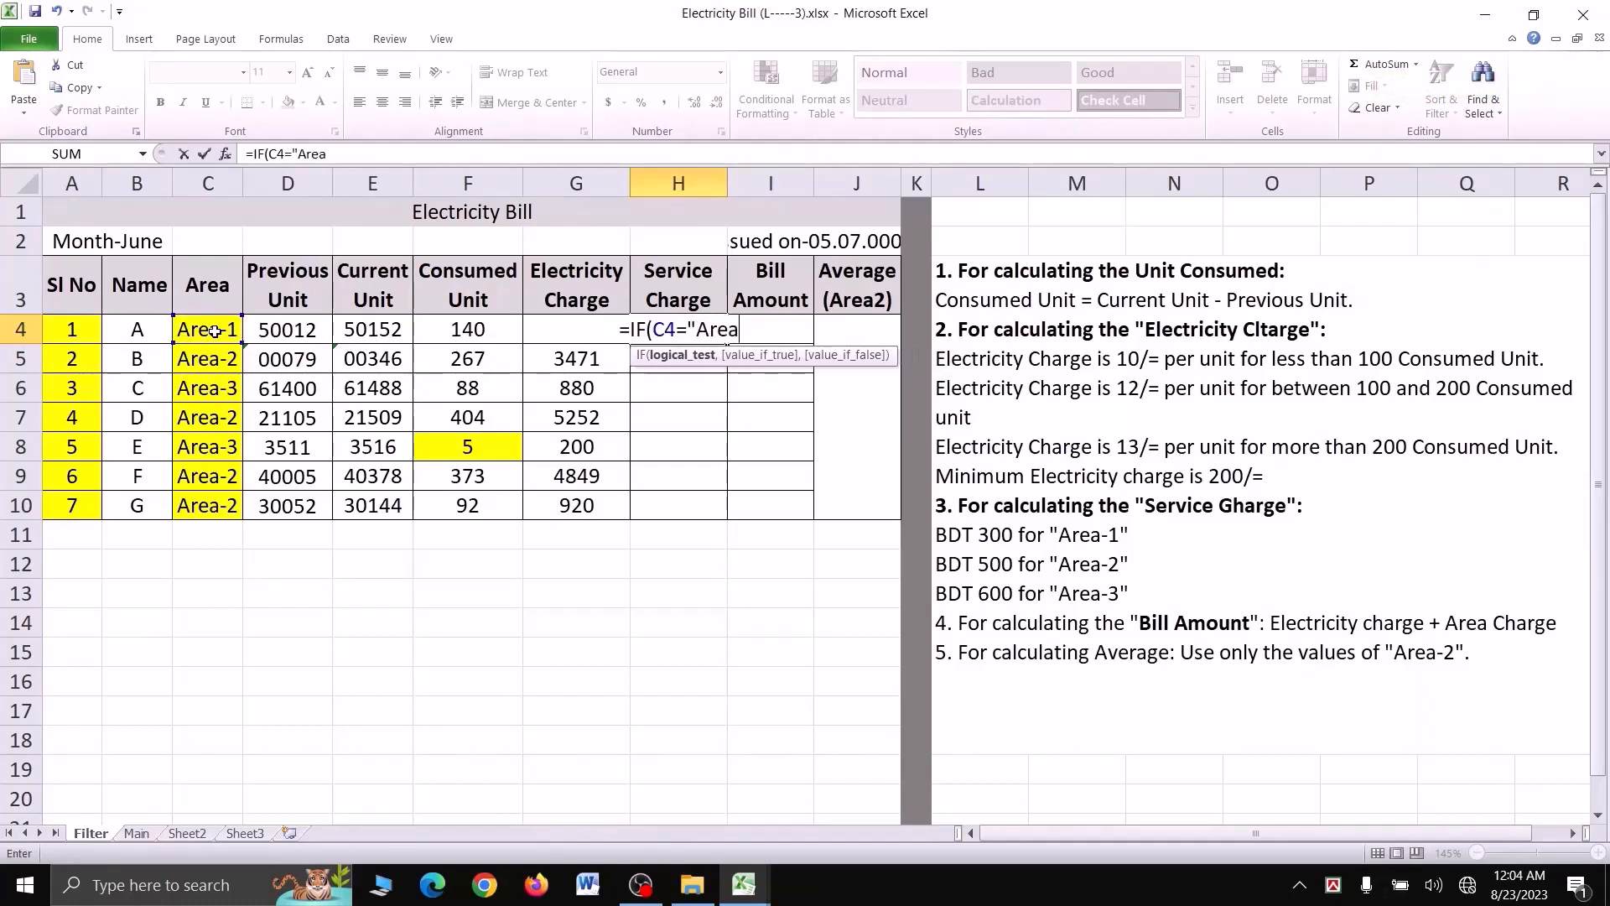
text(-1)
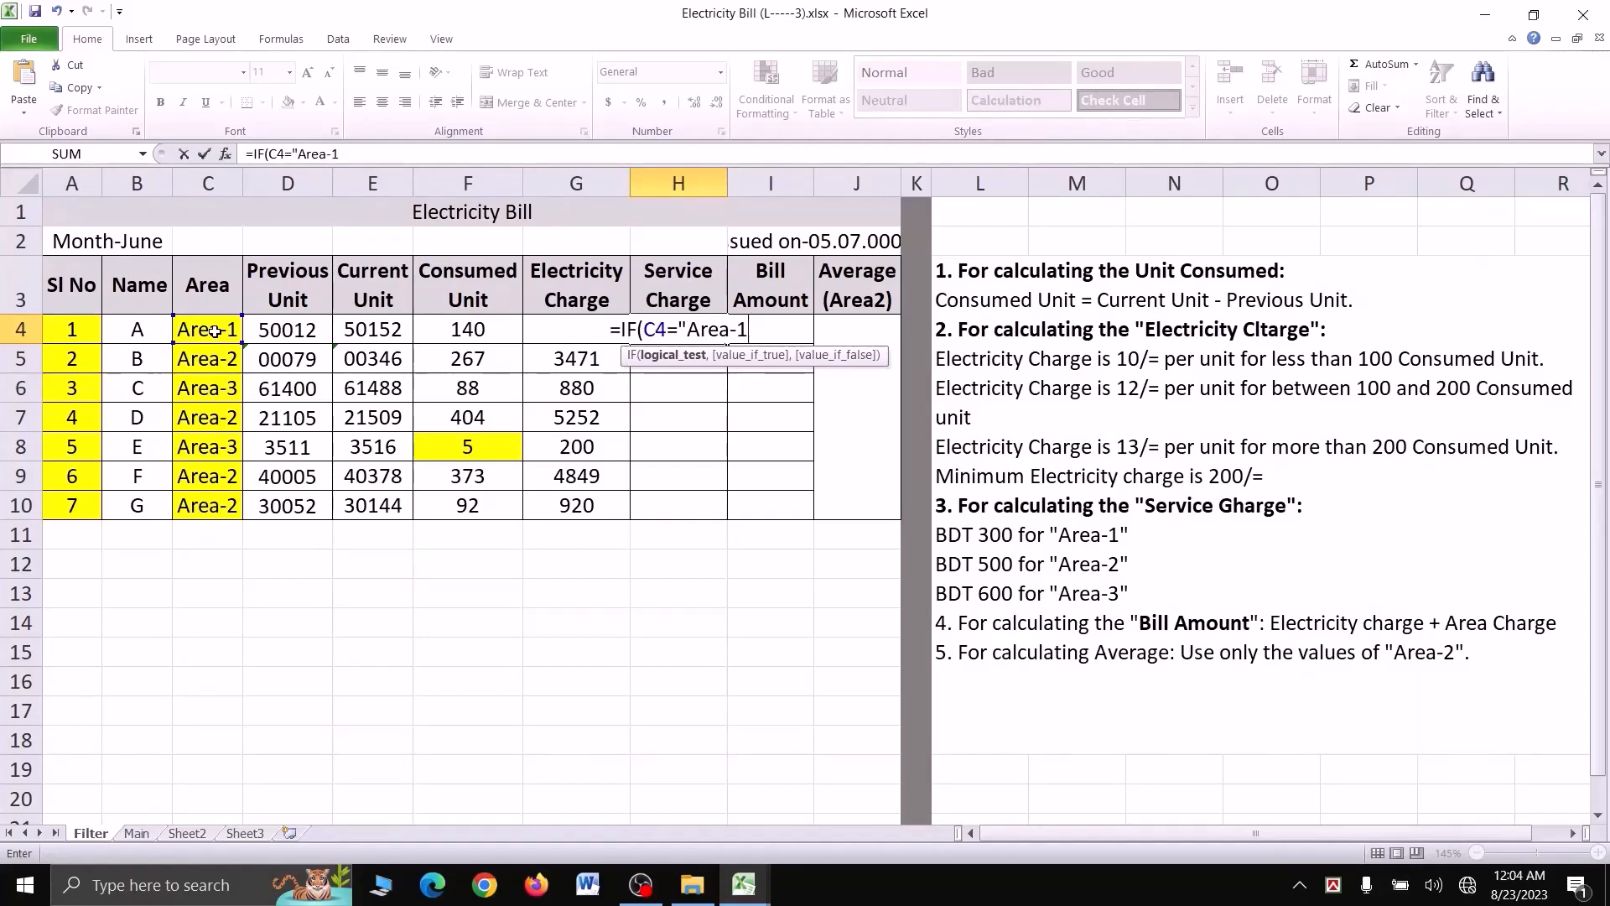
text(")
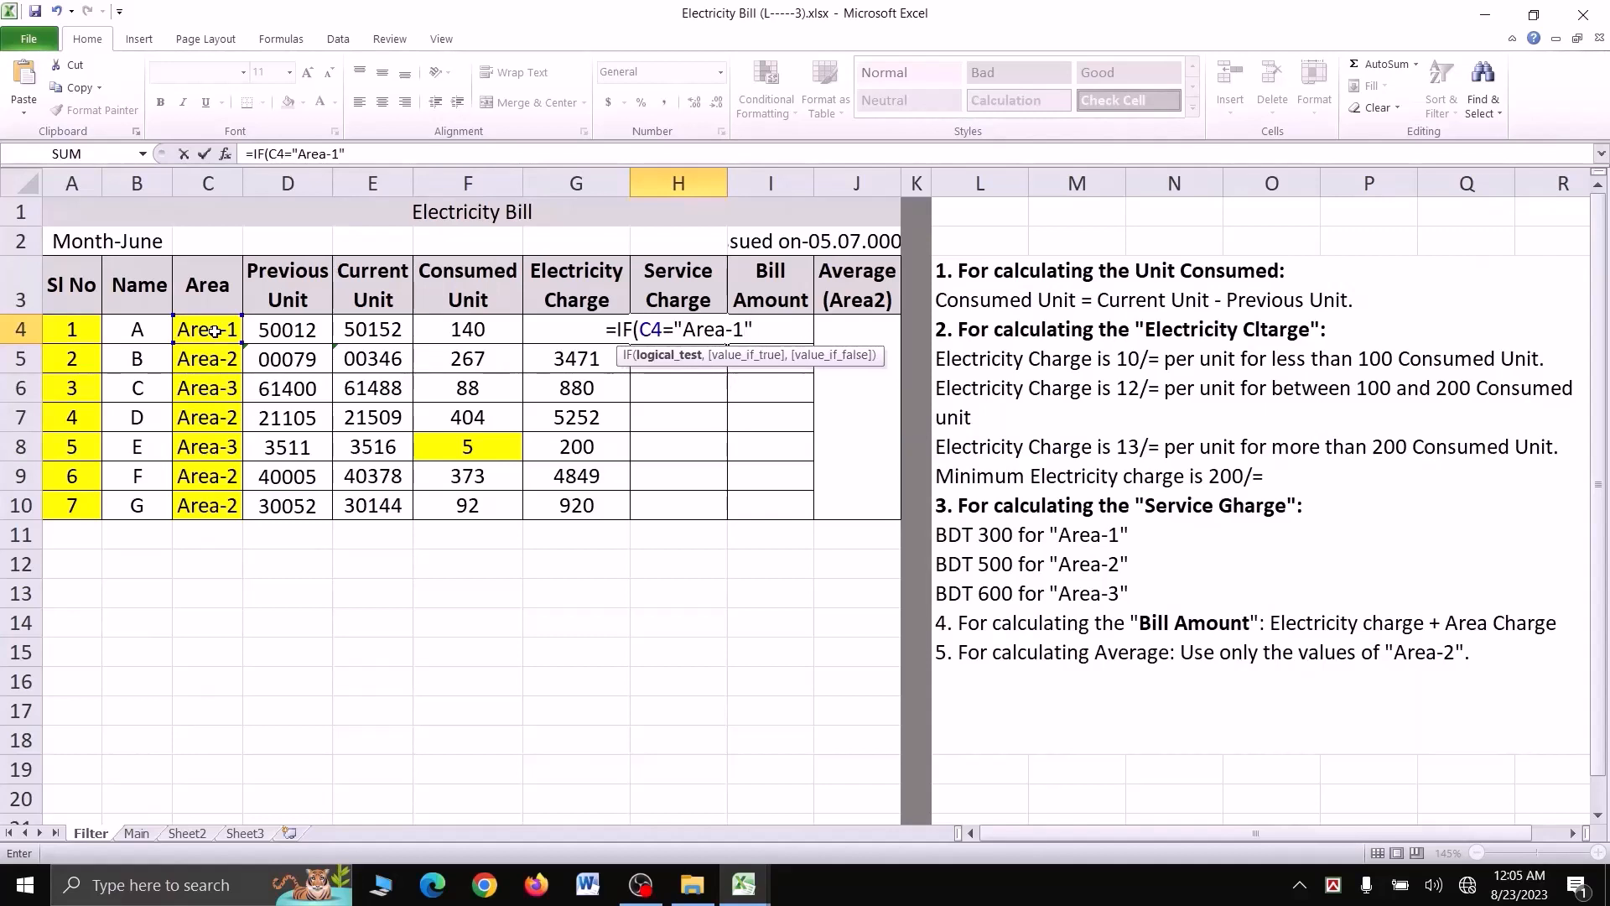
text(,)
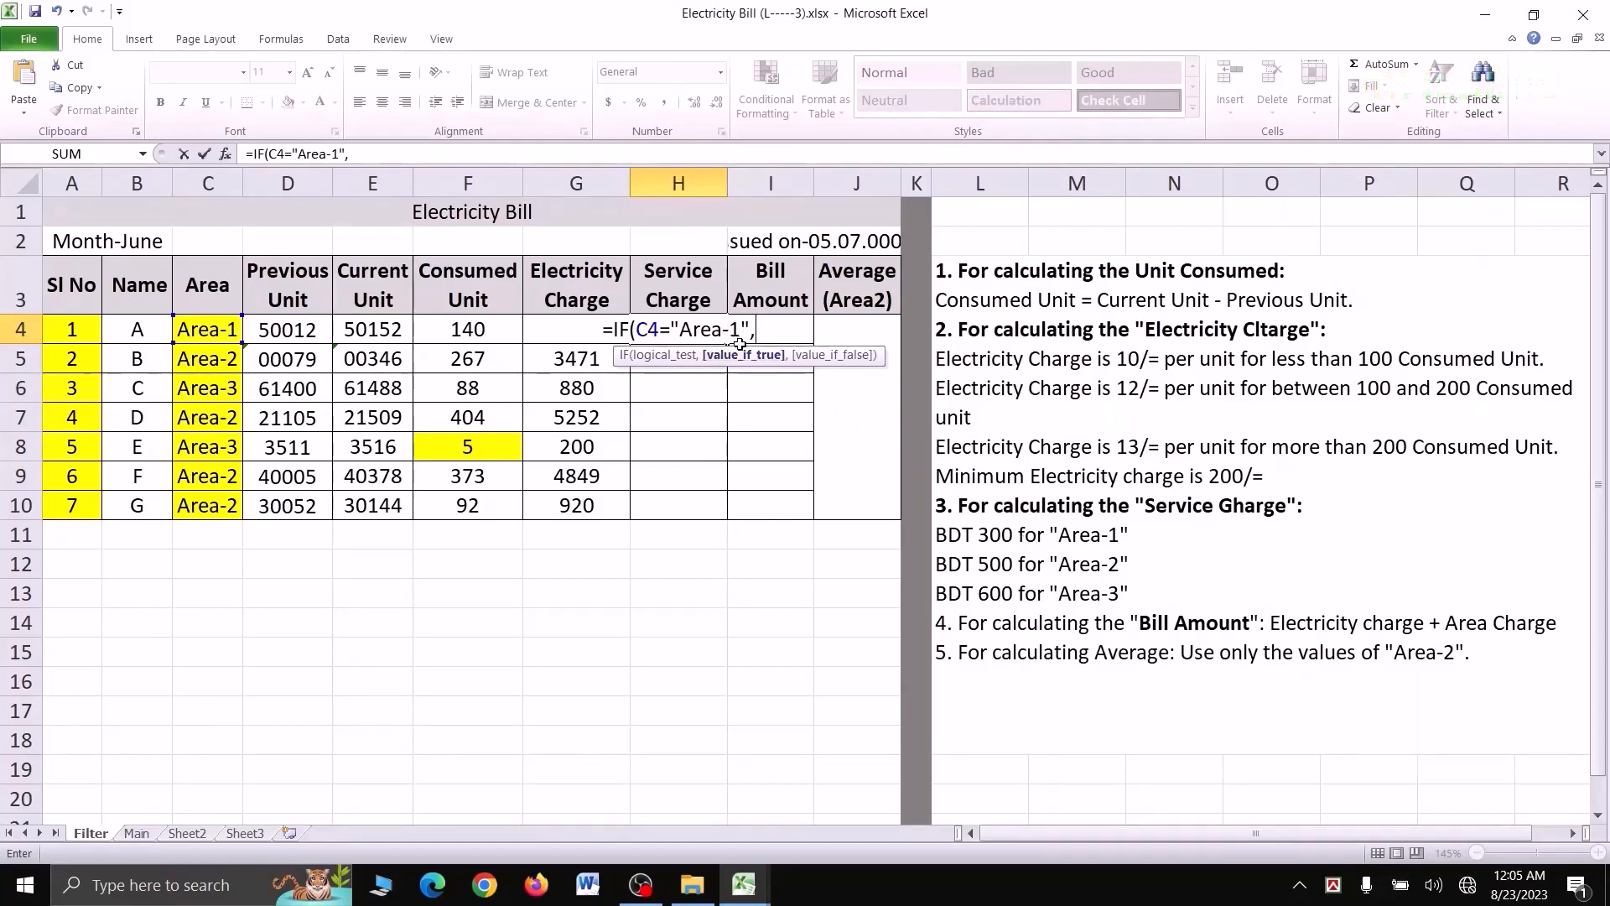
text(300,)
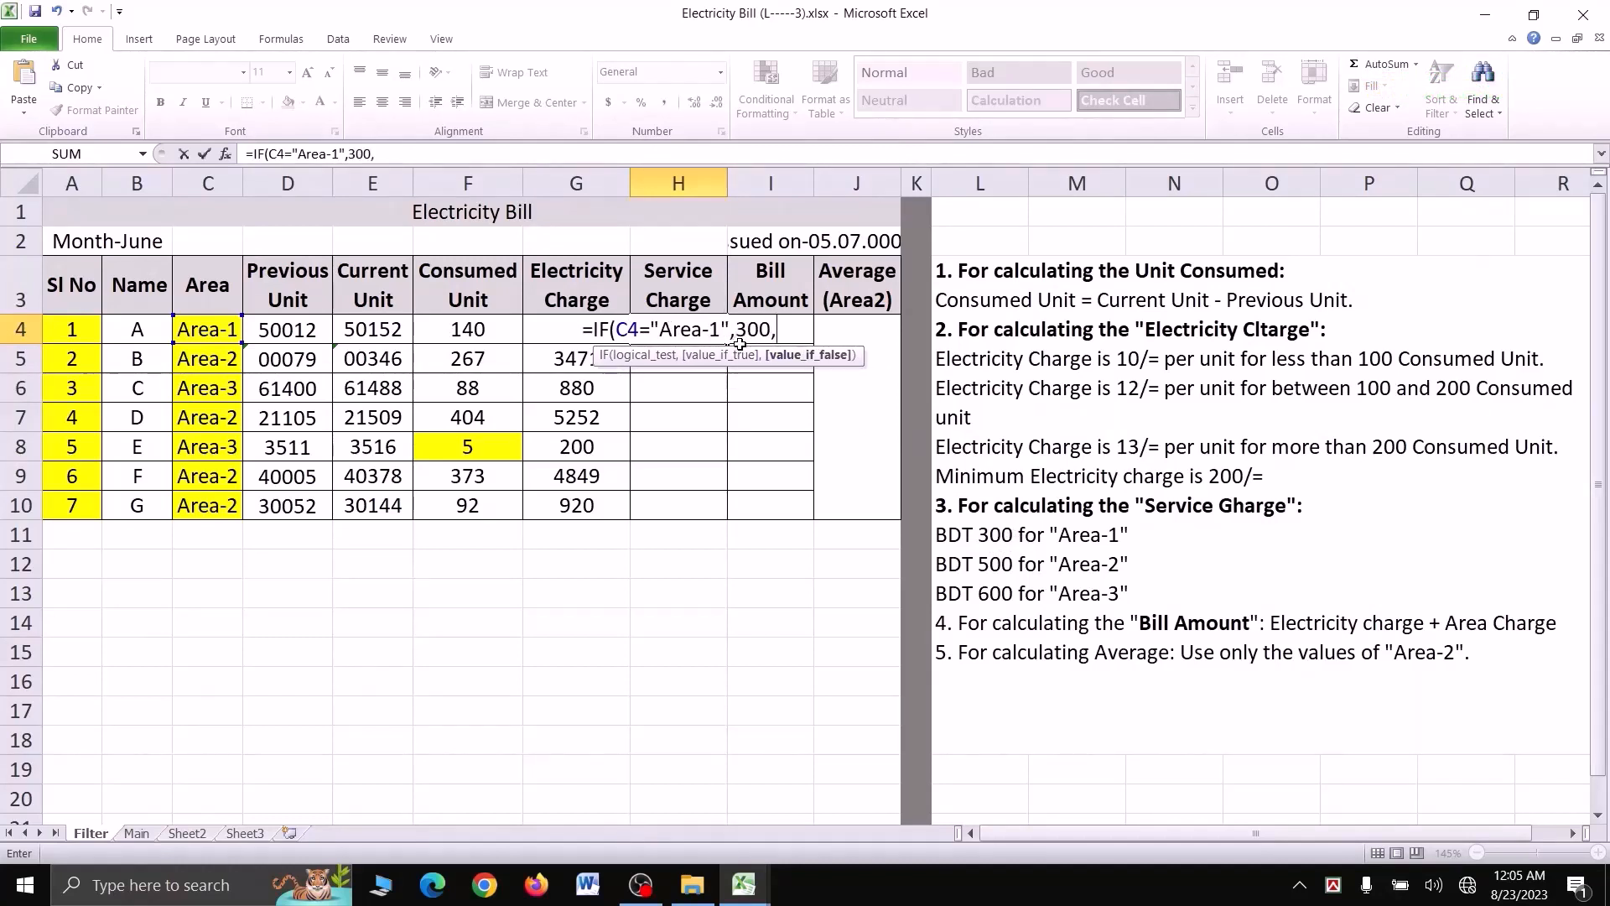
Step: Extend the H4 formula with a nested condition charging 500 for Area-2: IF(C4="Area-2",500,
text(IF()
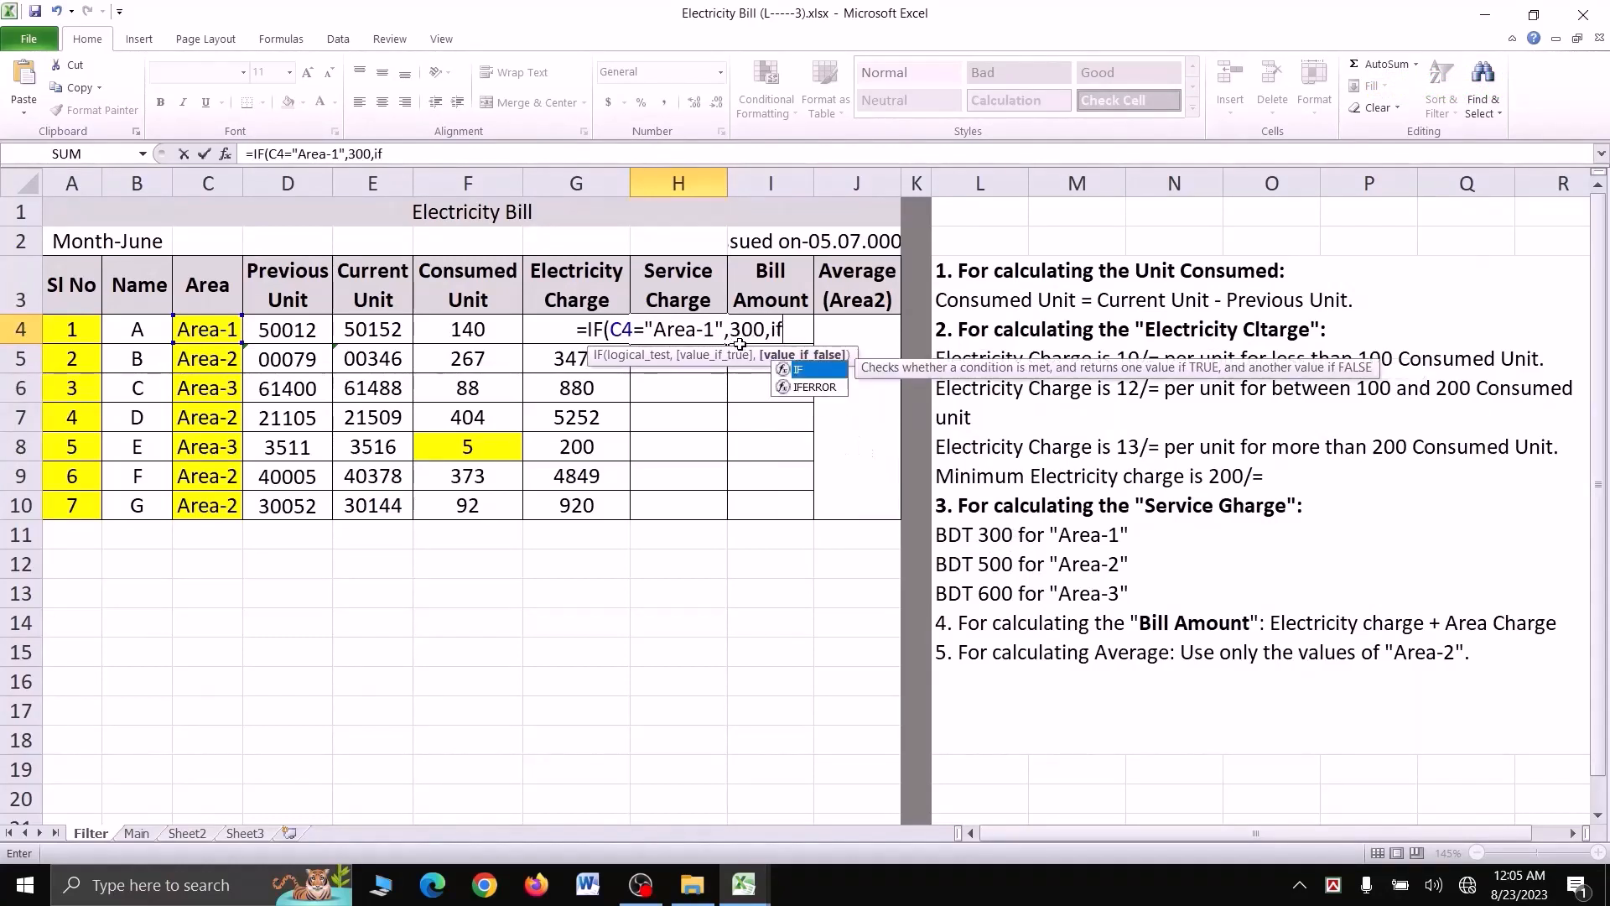
click(212, 332)
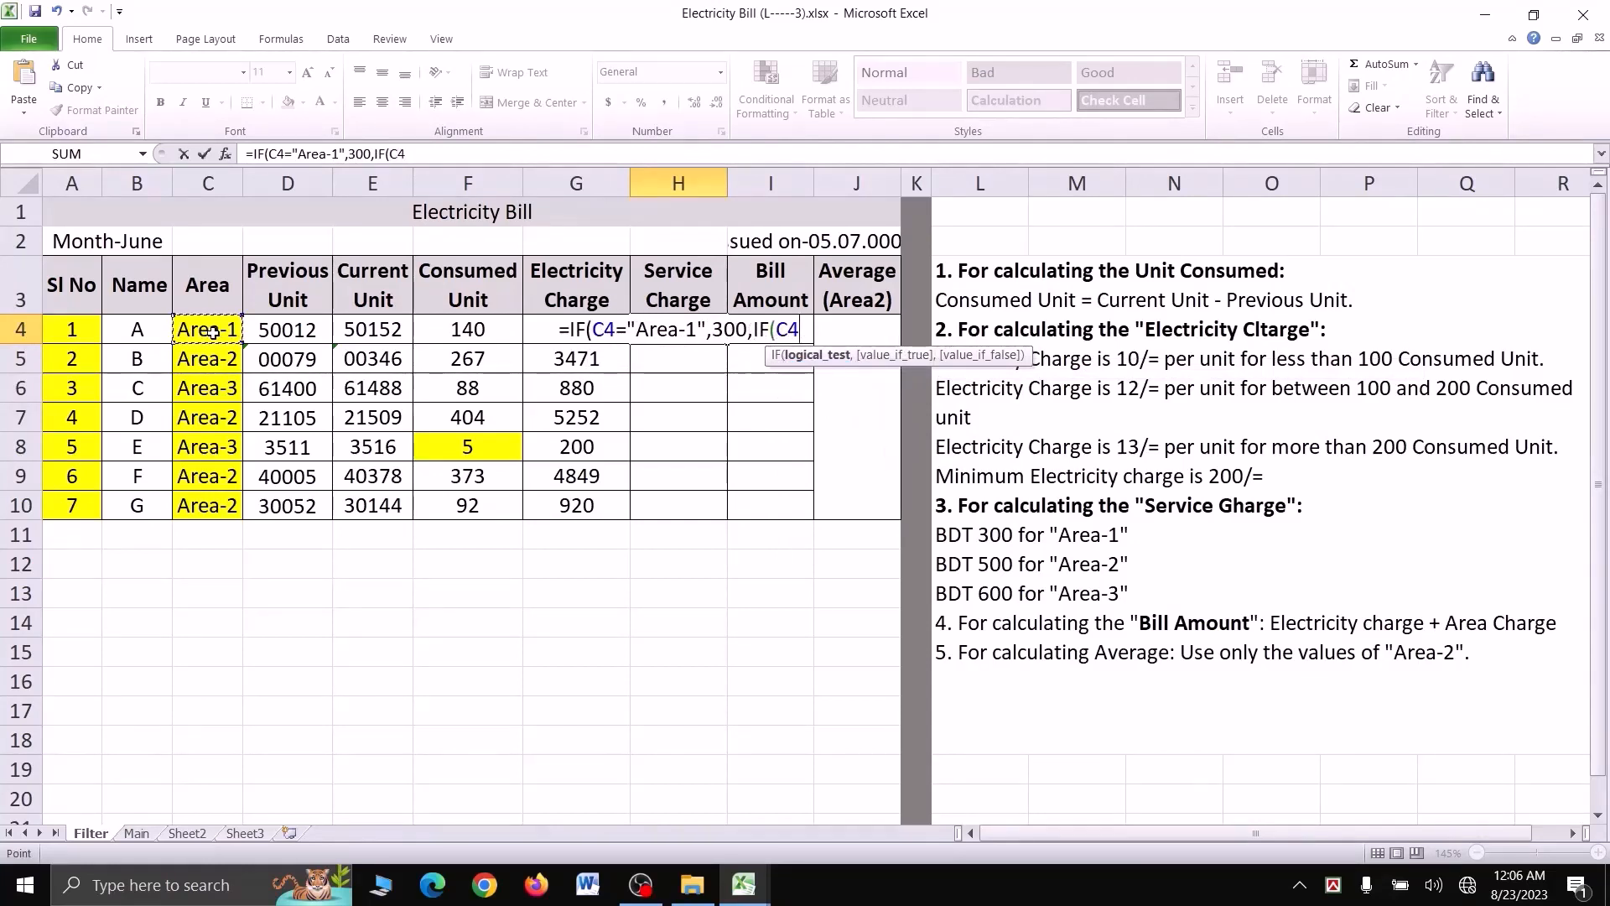
text(="Area-)
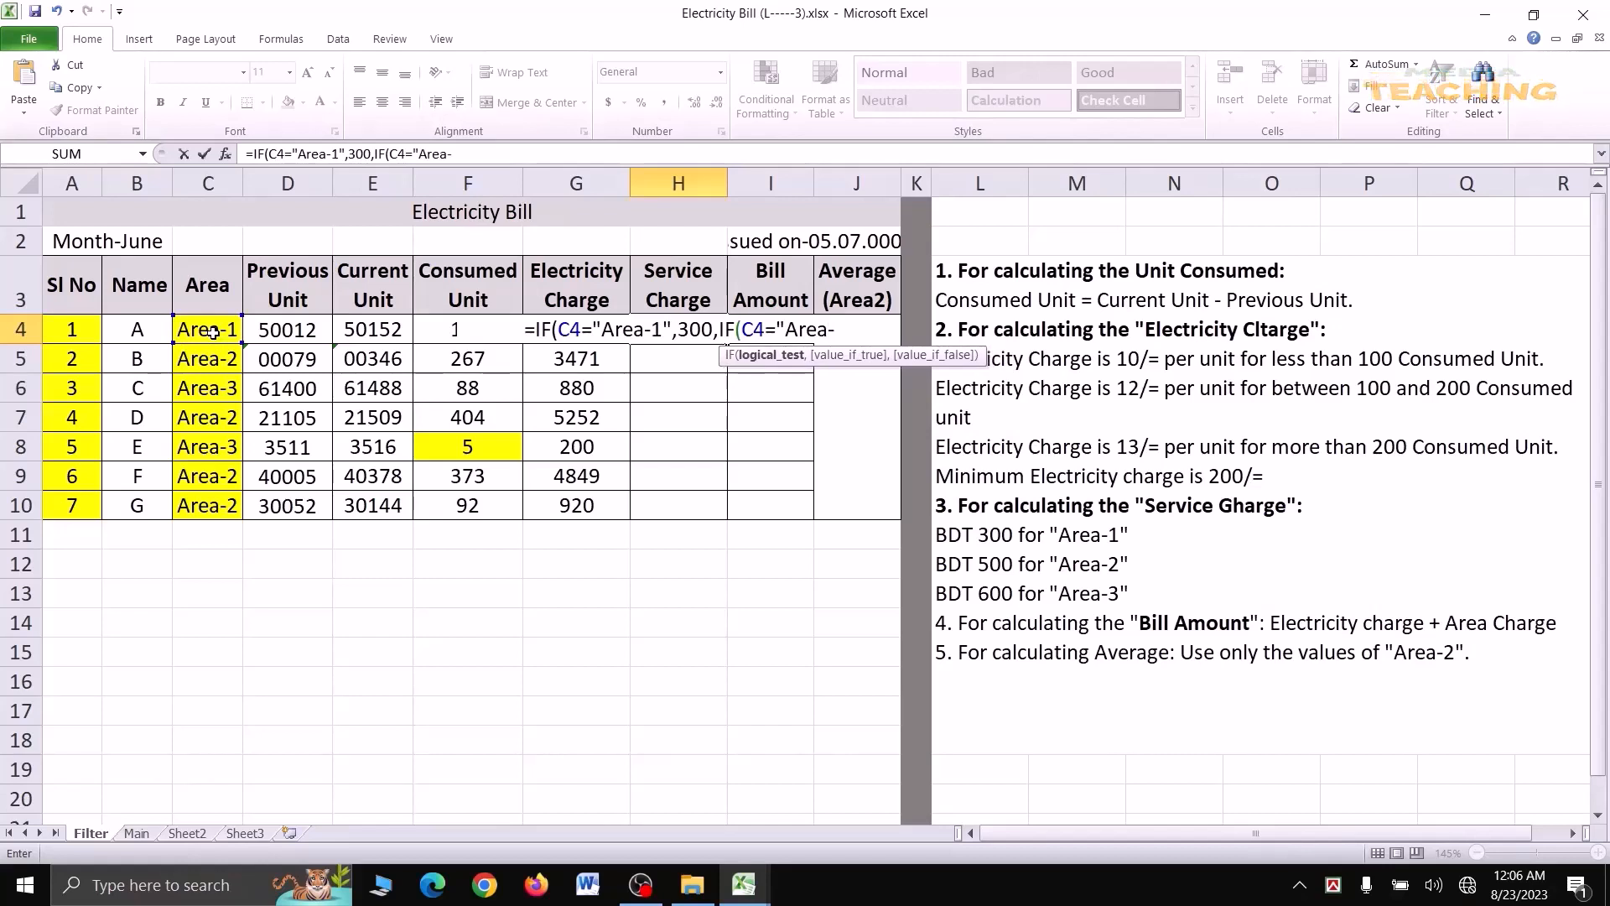
text(2")
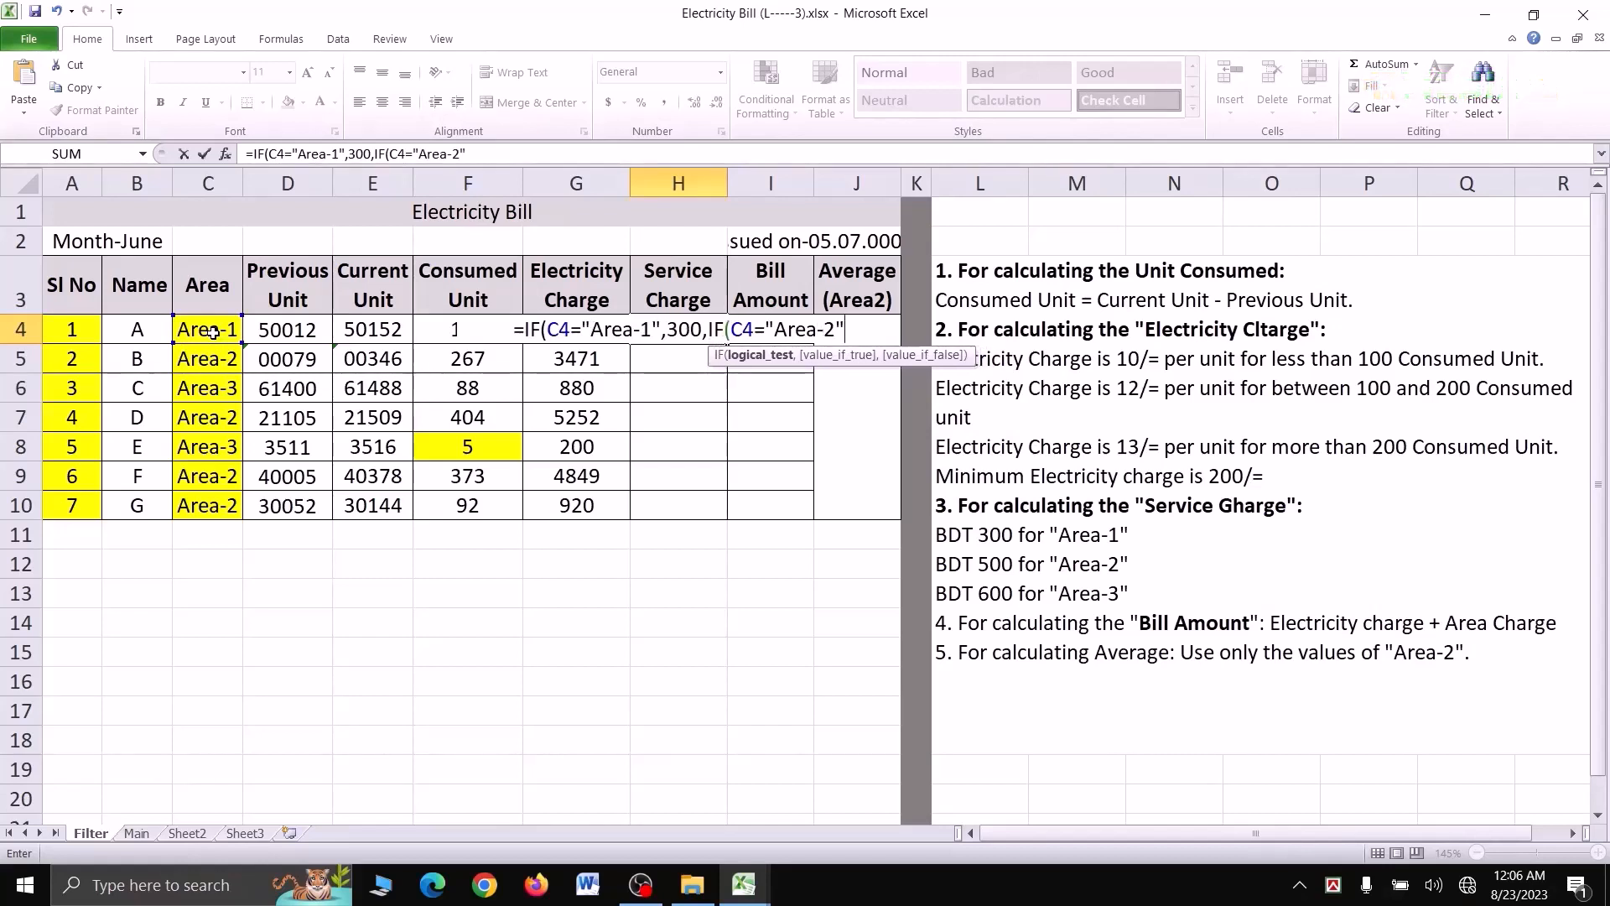
text(,)
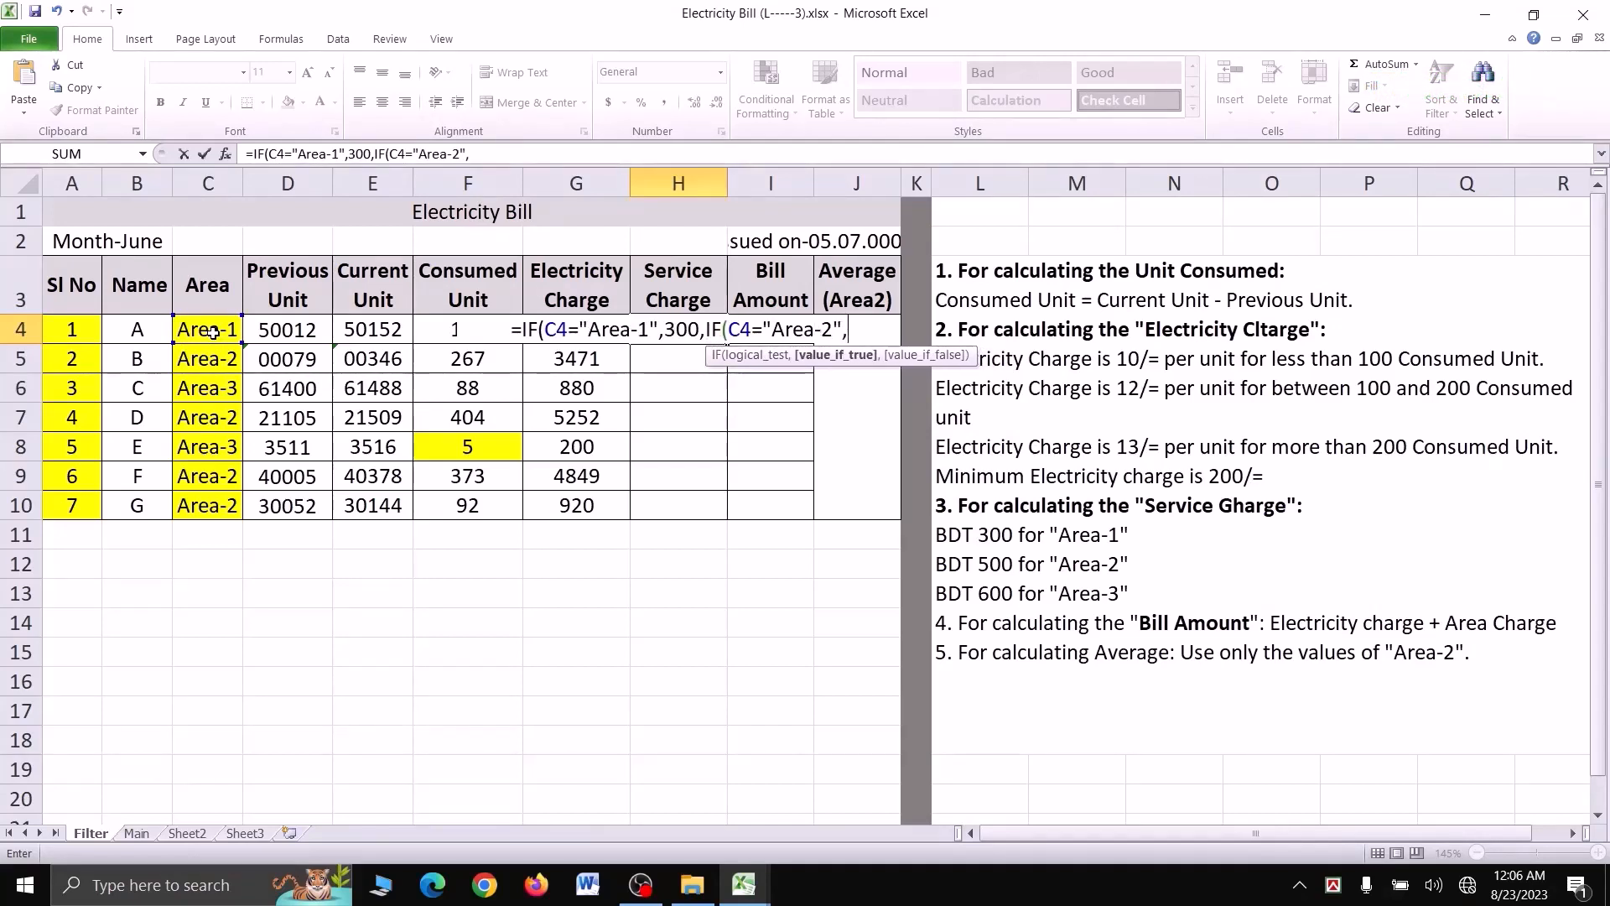
text(500,)
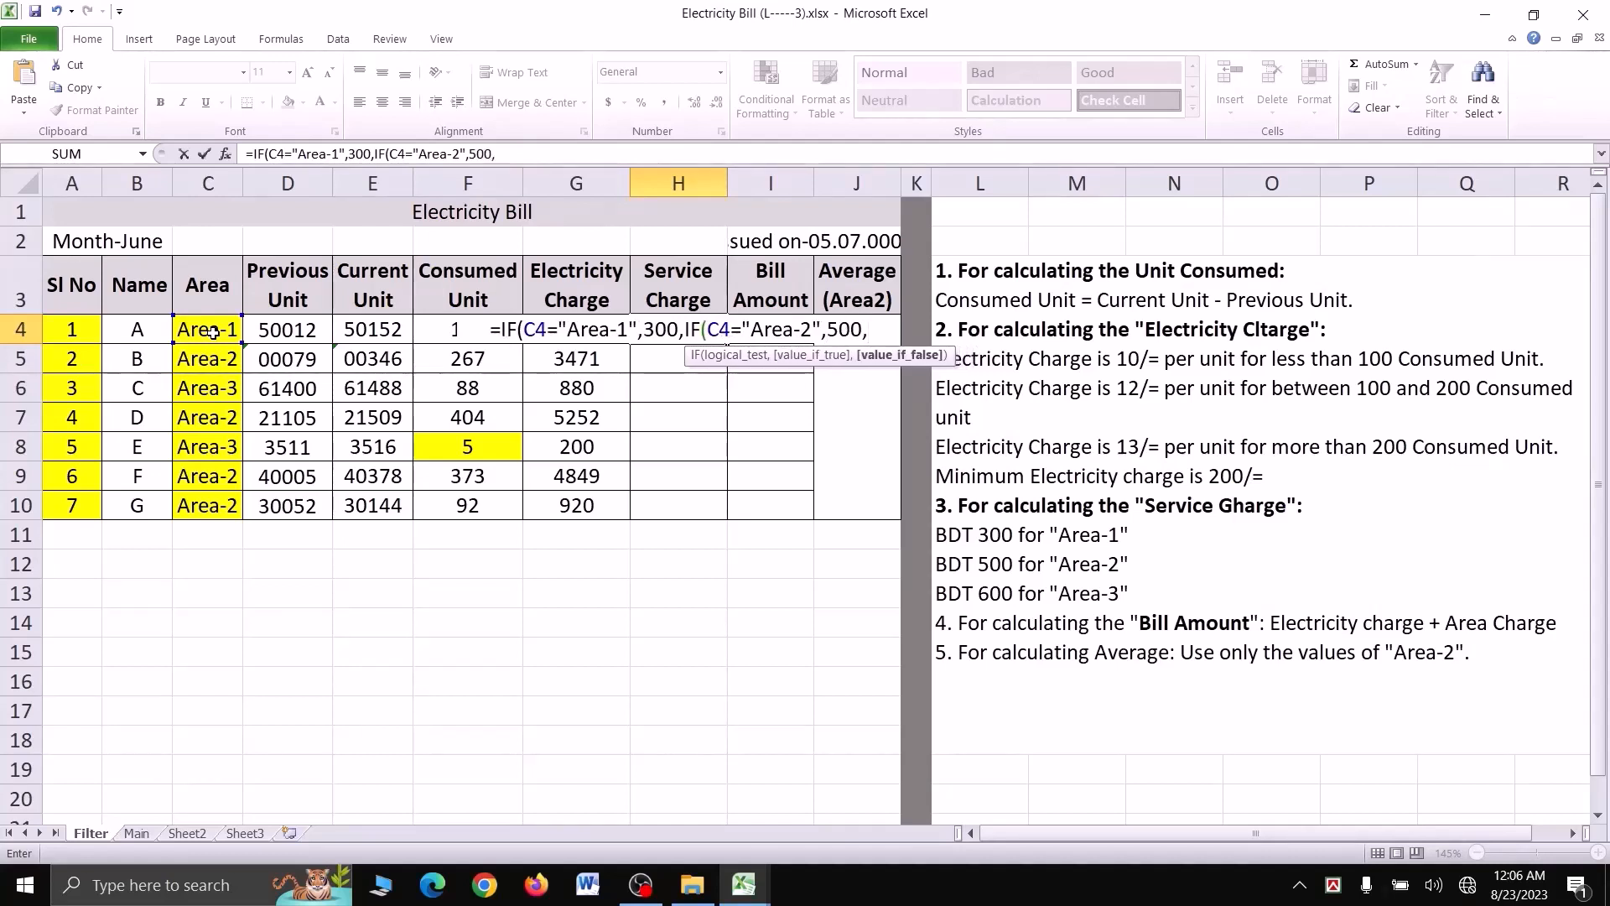
Step: Complete the H4 formula with the Area-3 charge, IF(C4="Area-3",600))), and fill it down to H10
text(IF()
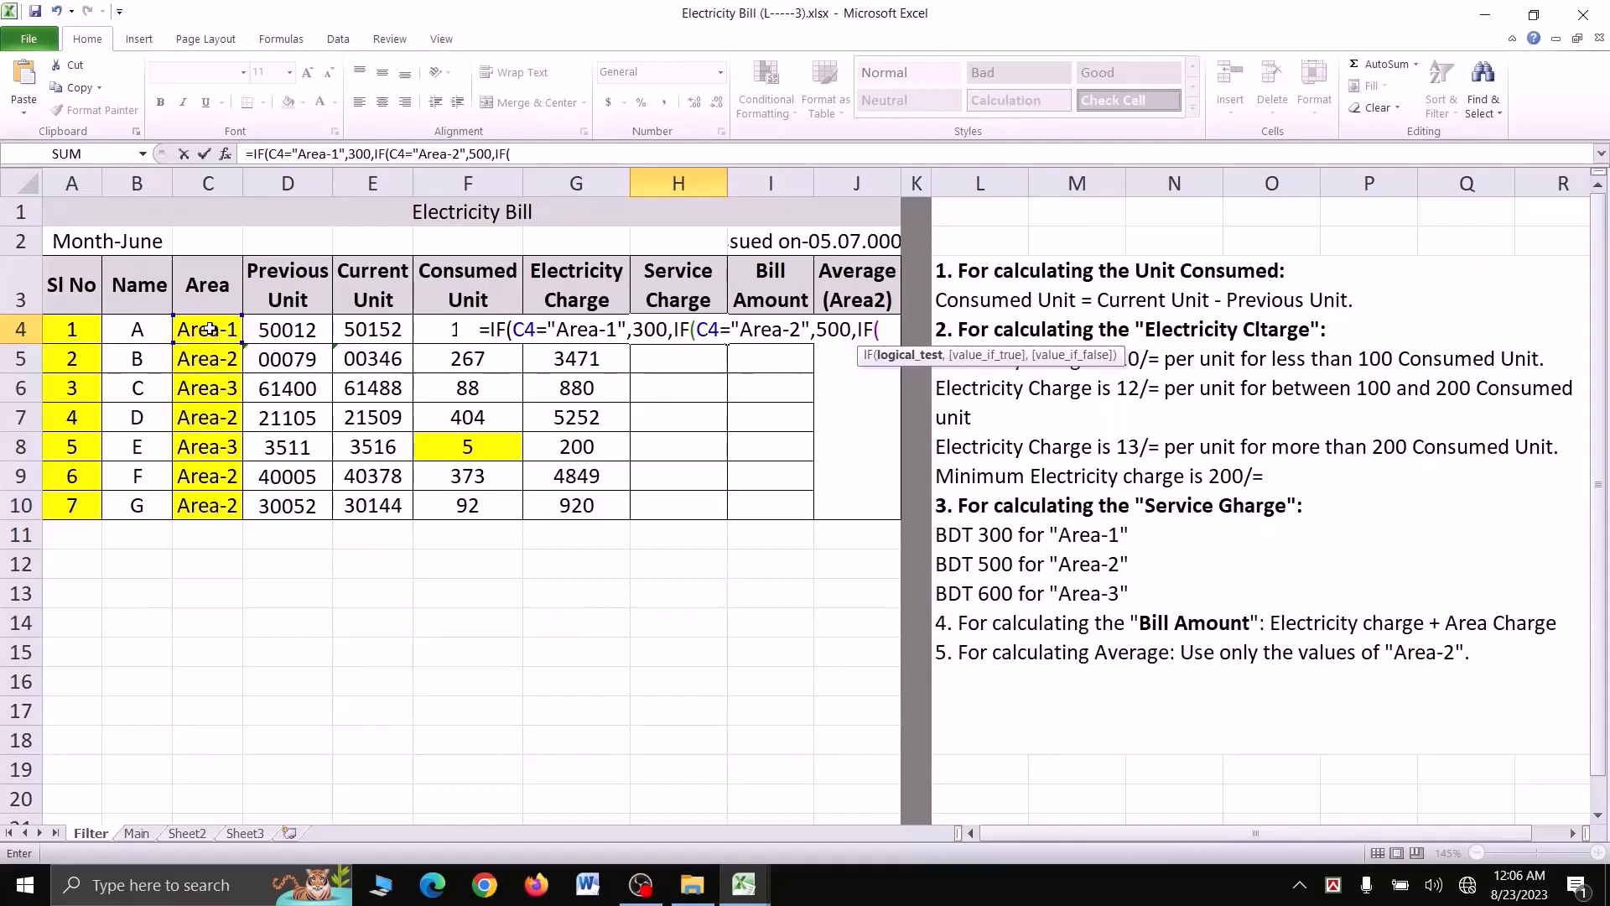
click(215, 330)
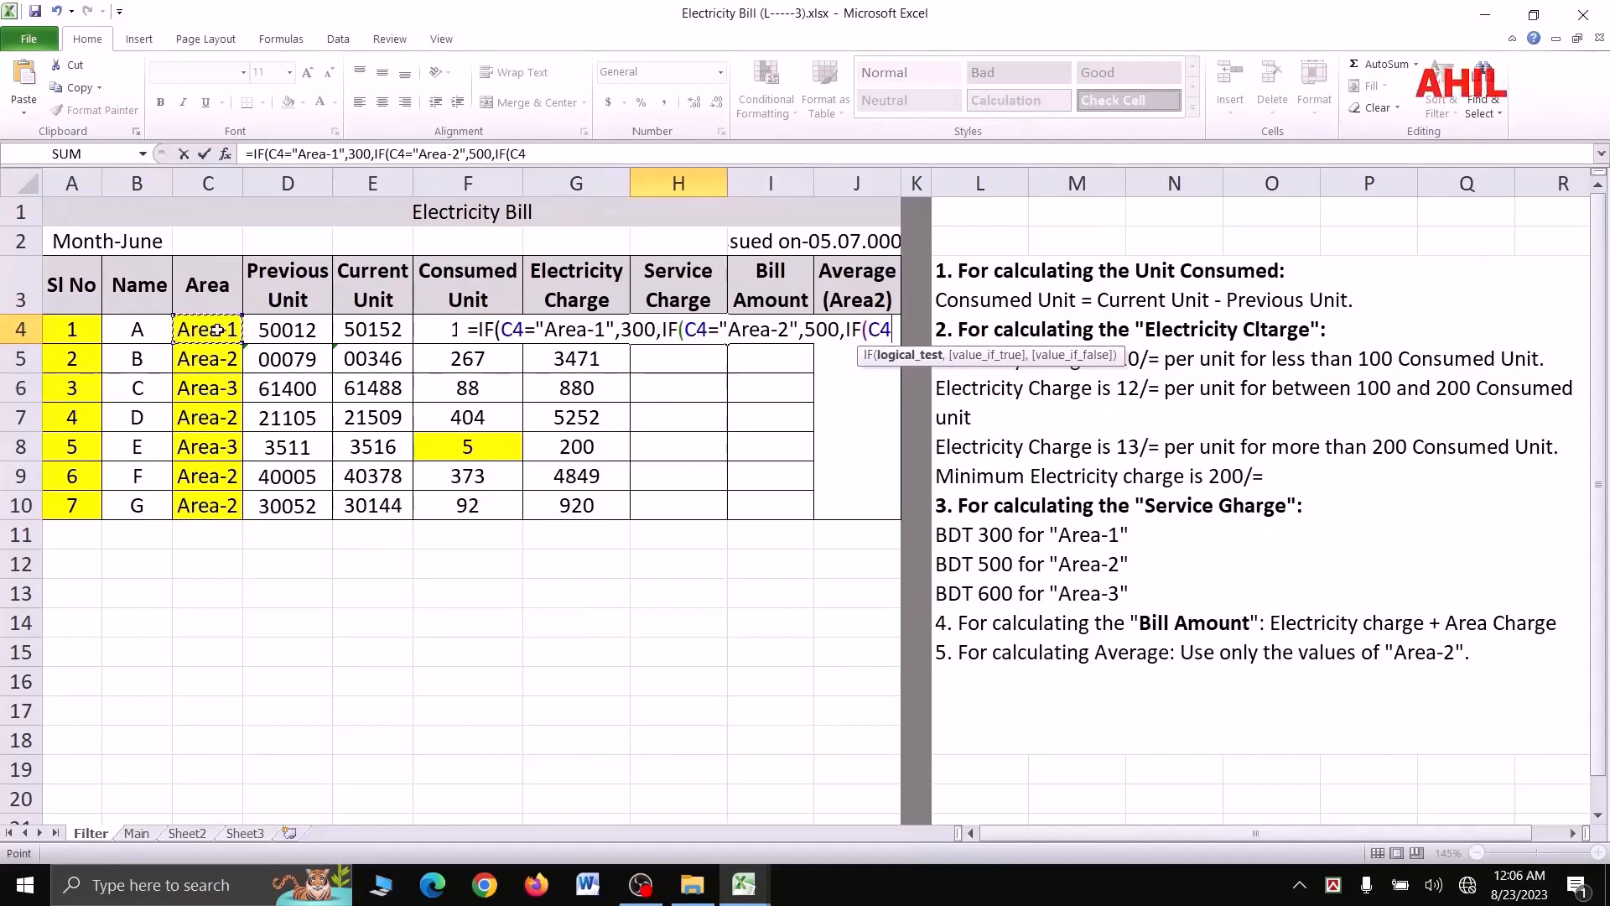
text(=)
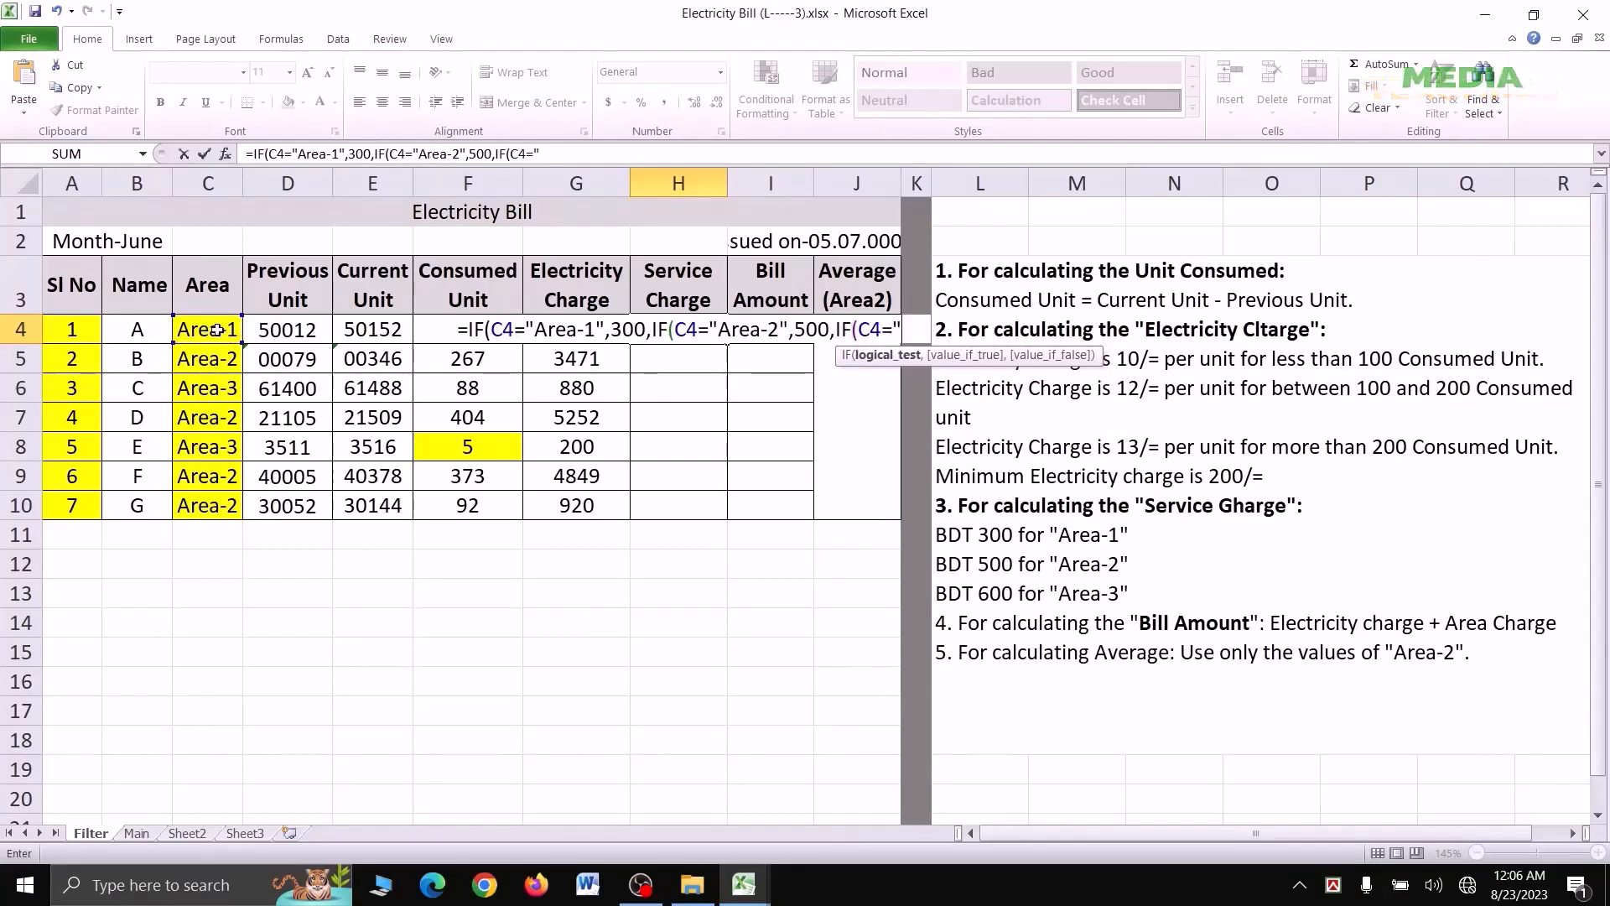
text("Area-3)
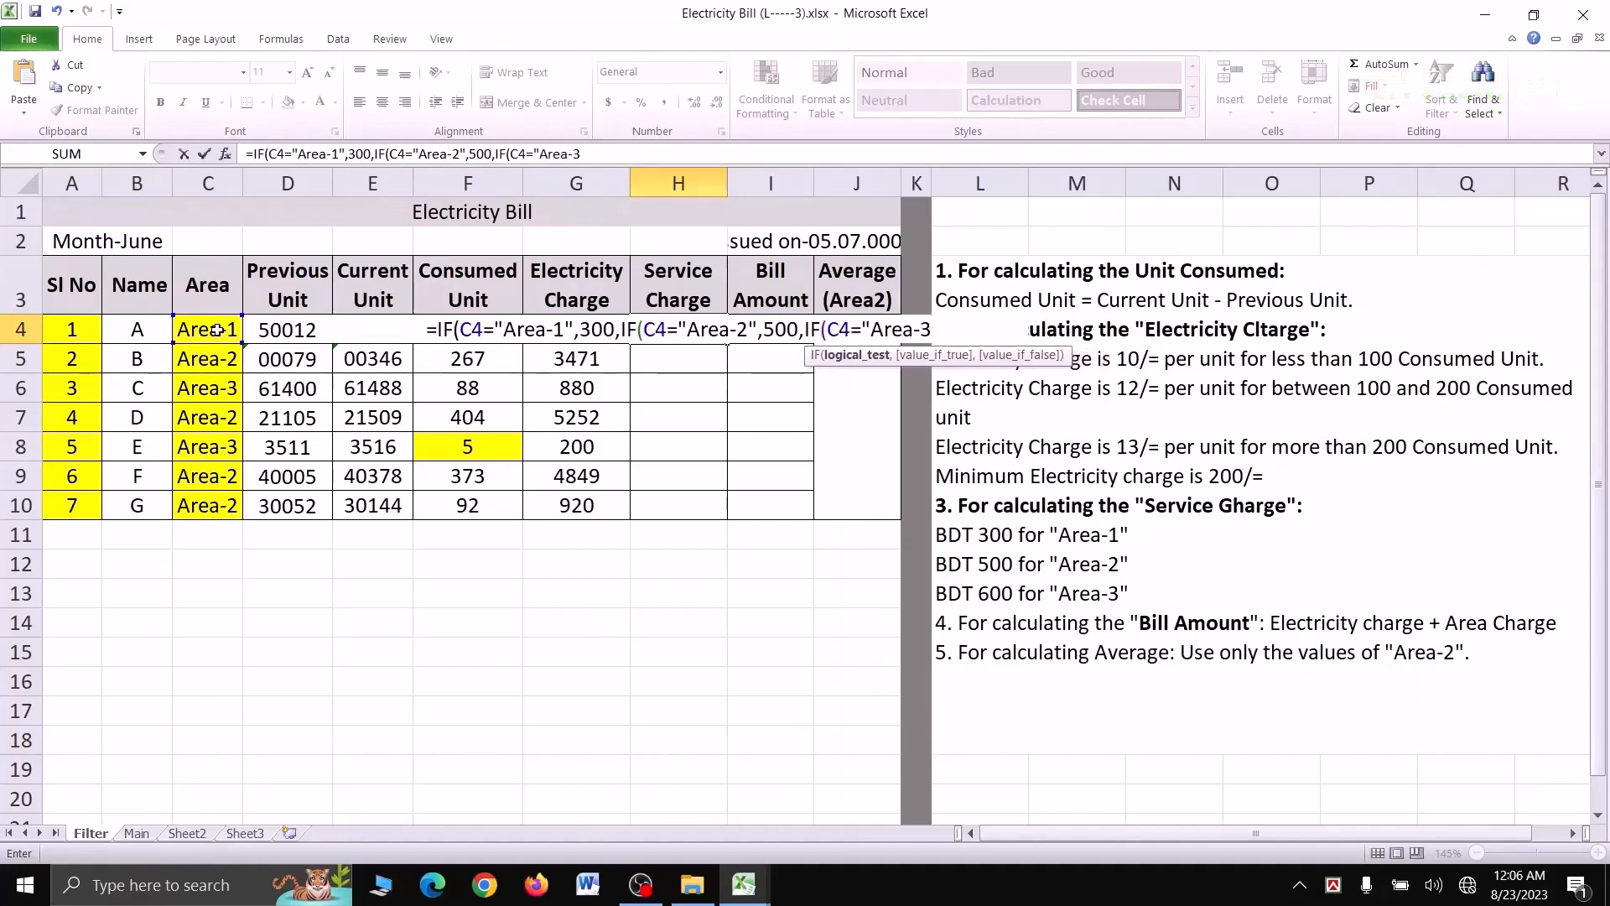
text(")
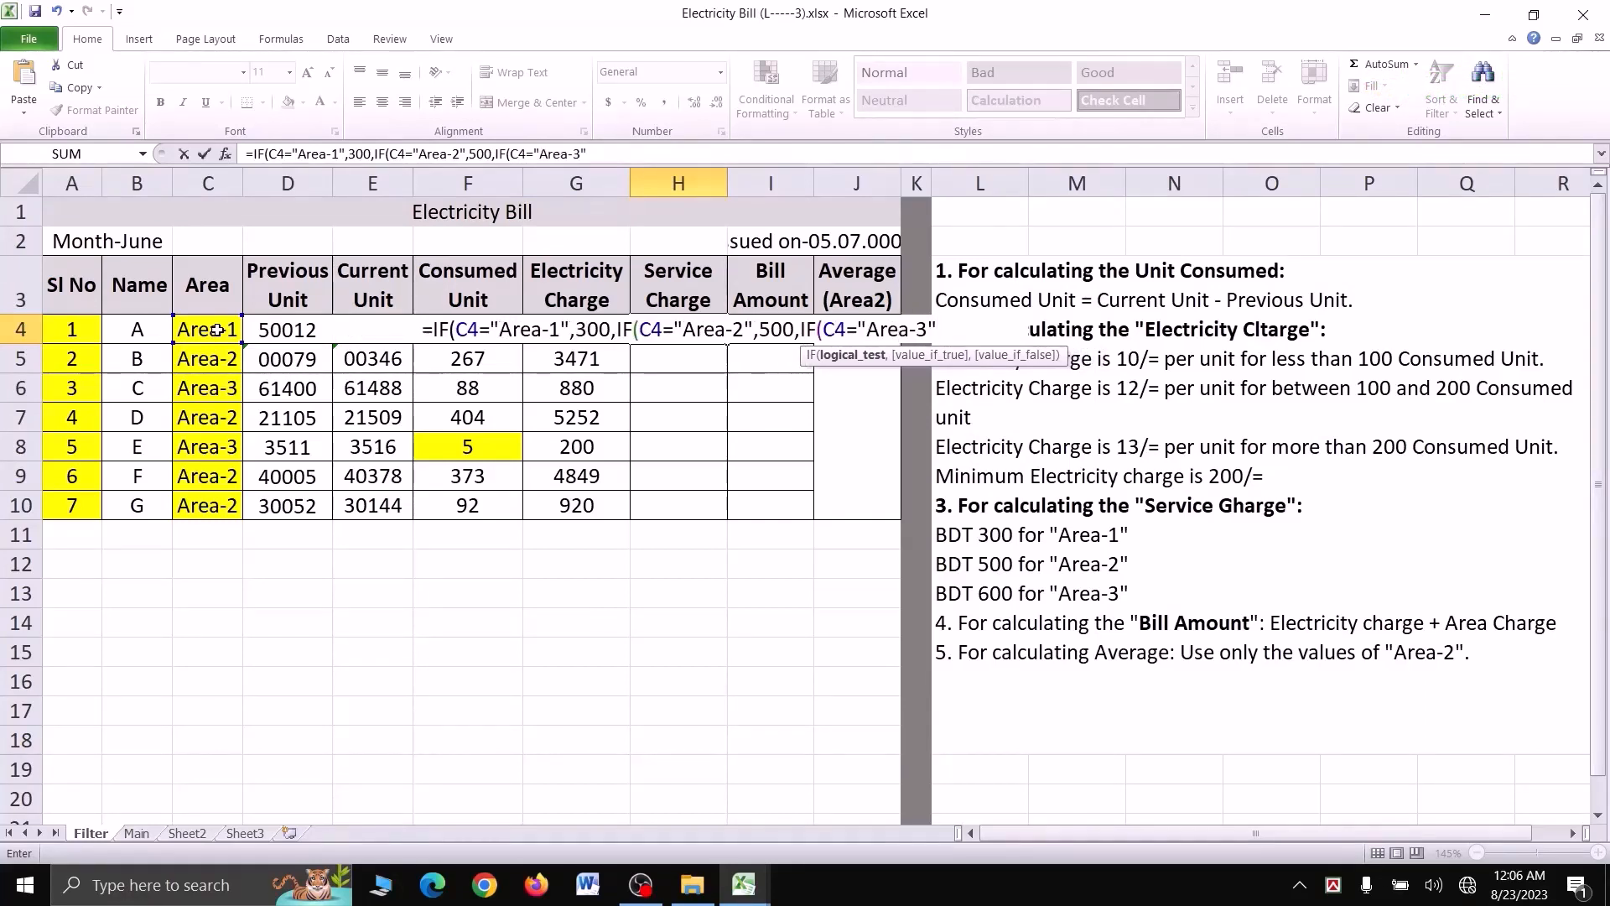
text(,600)
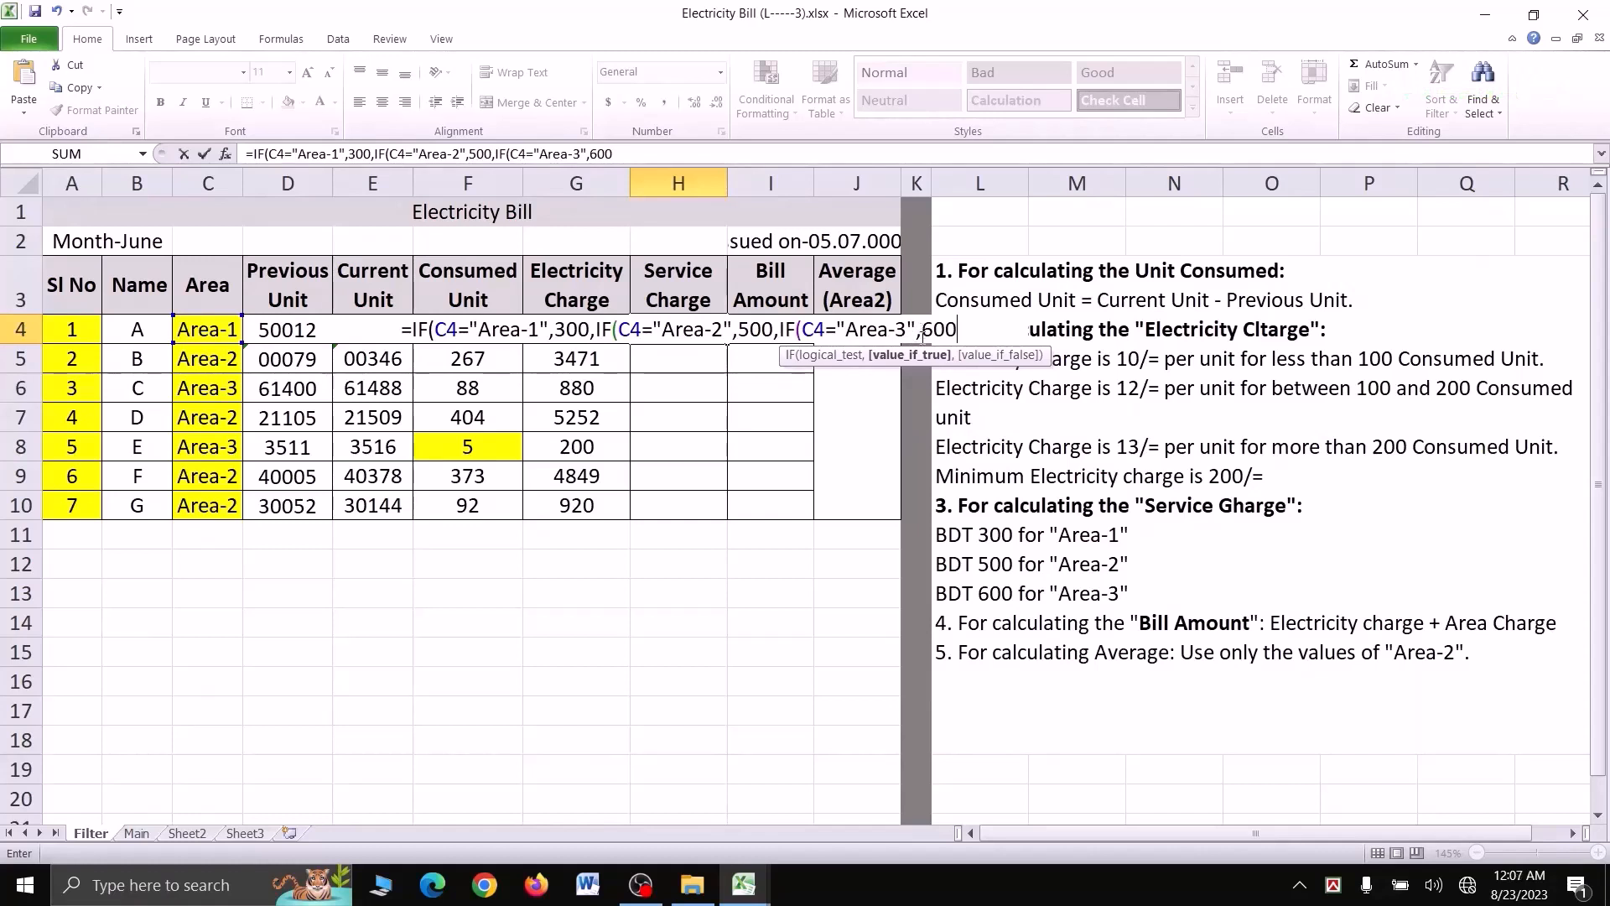
key(Return)
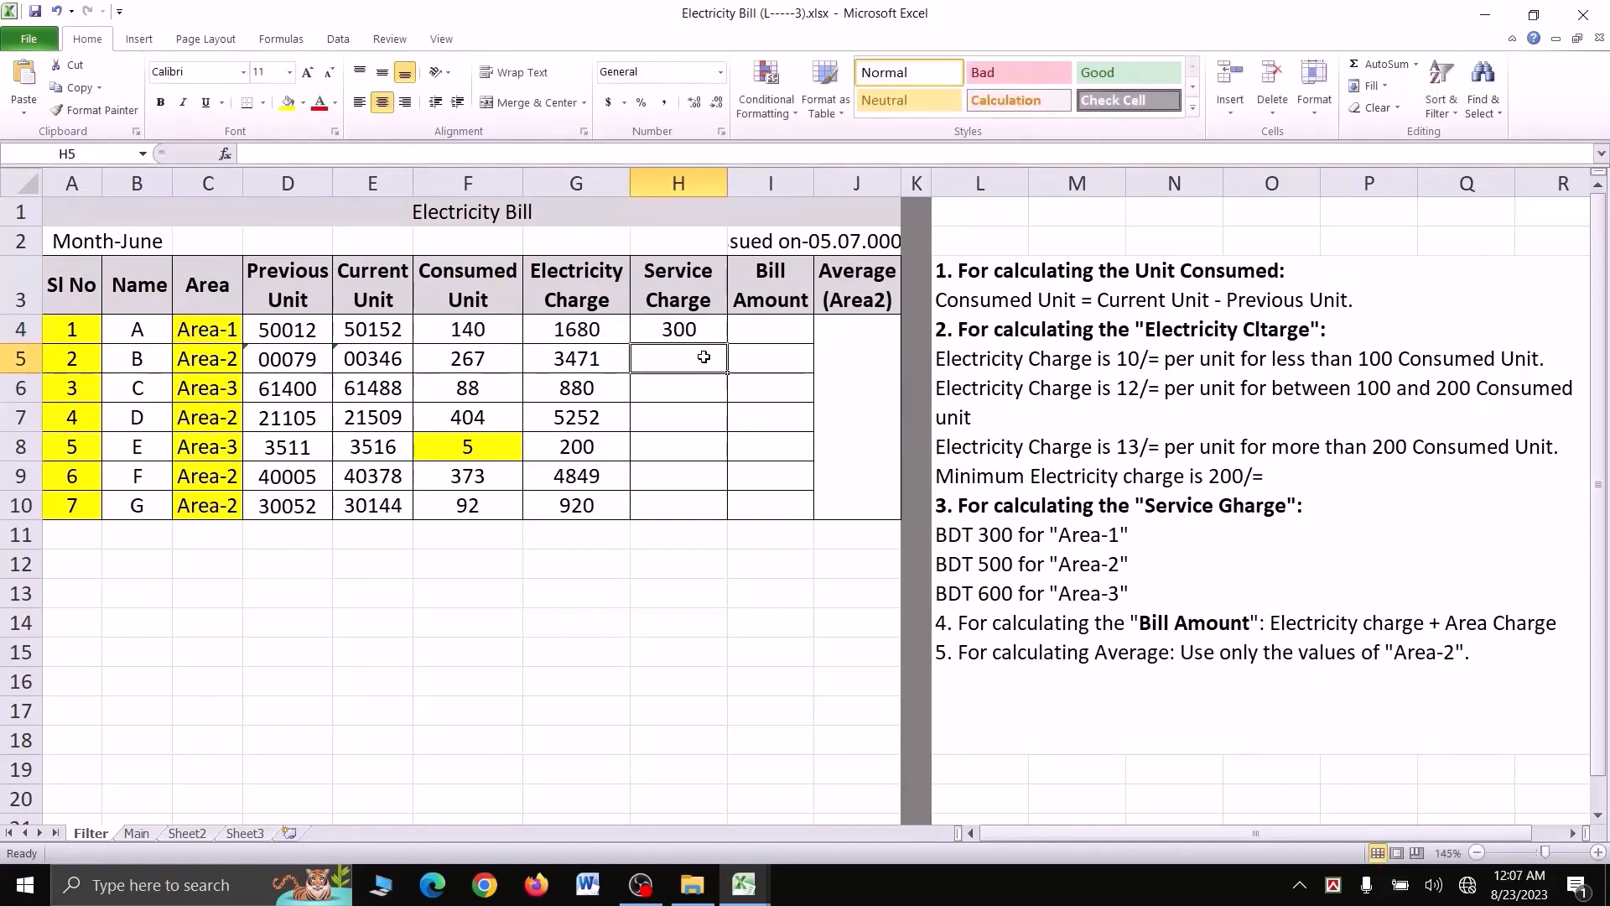
click(723, 327)
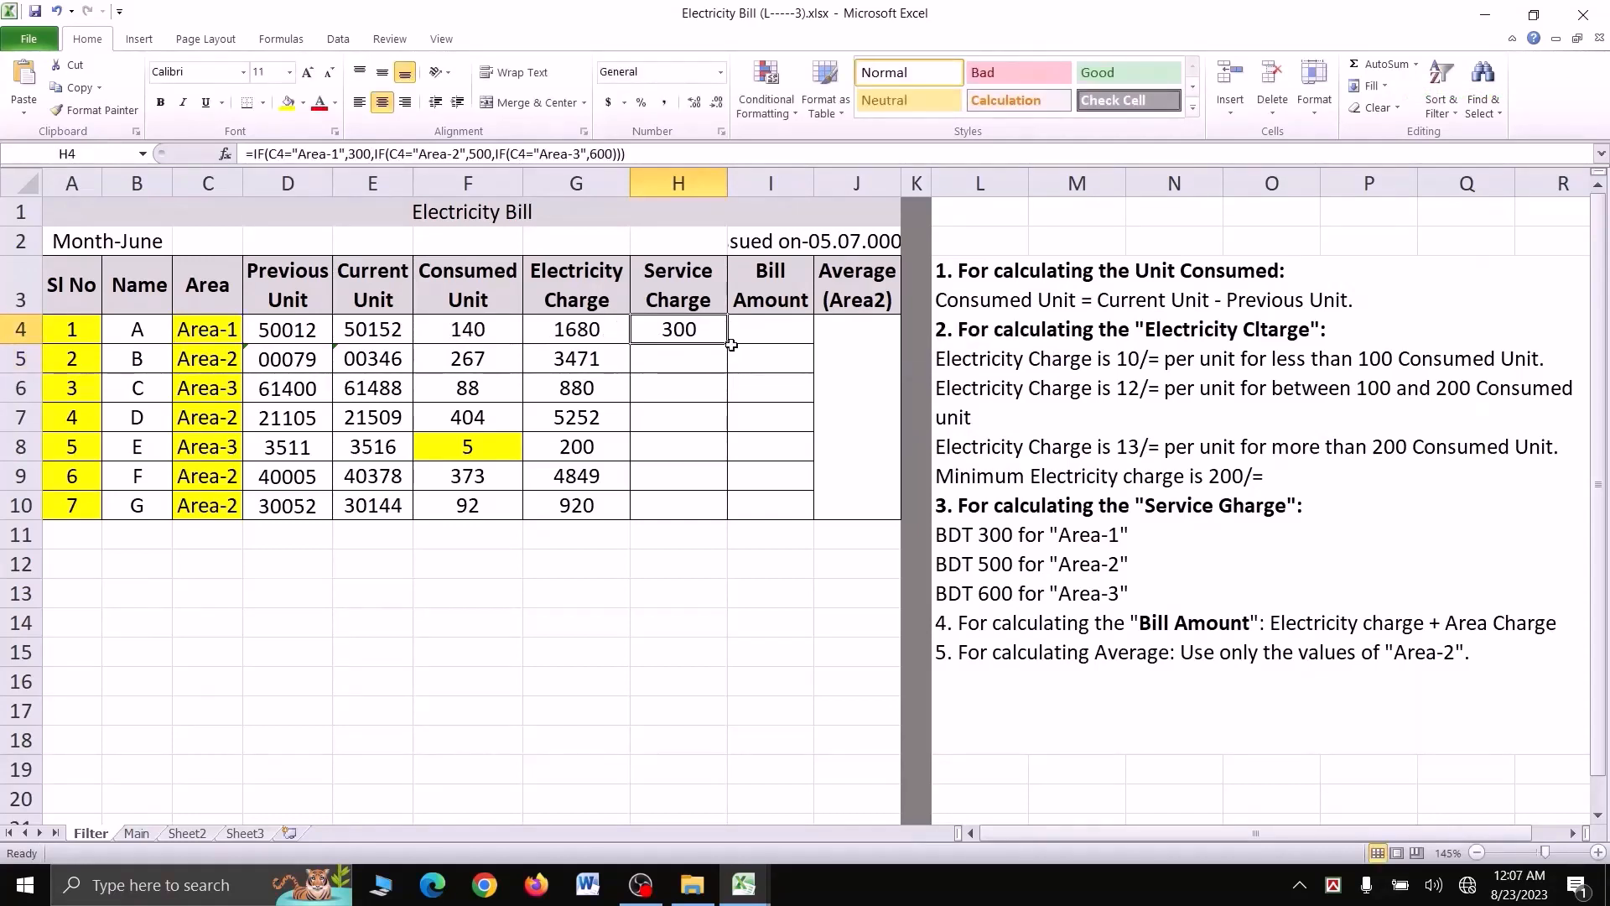
drag(731, 345, 728, 513)
Step: Check the filled Service Charge values in column H against each row's area in column C
drag(220, 337, 679, 330)
click(668, 331)
click(191, 362)
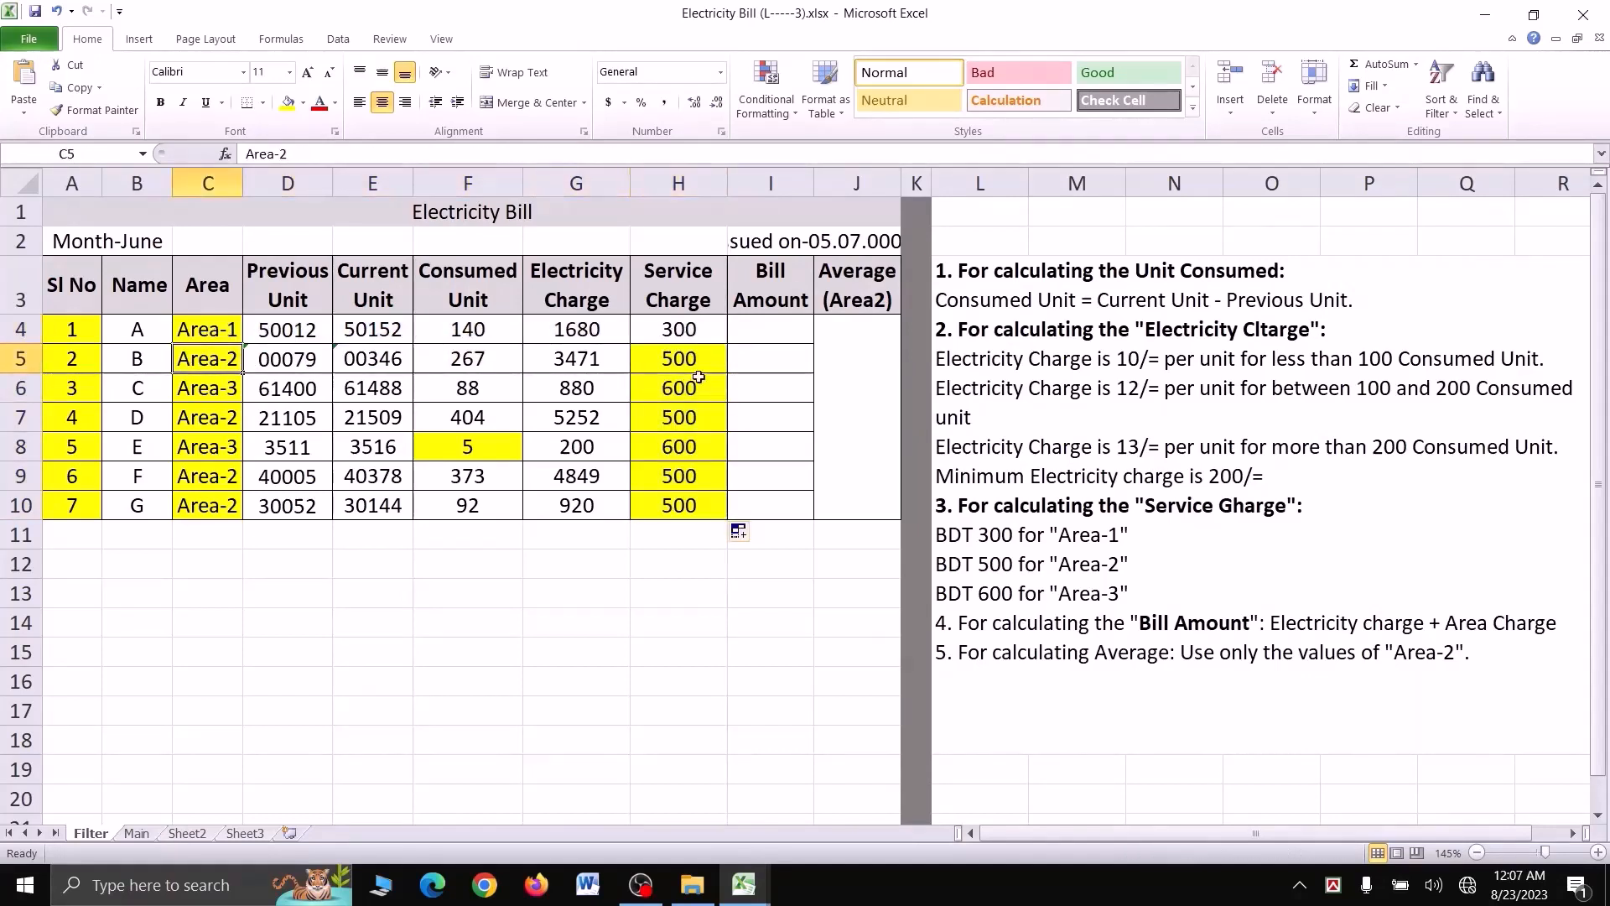
click(692, 358)
click(192, 396)
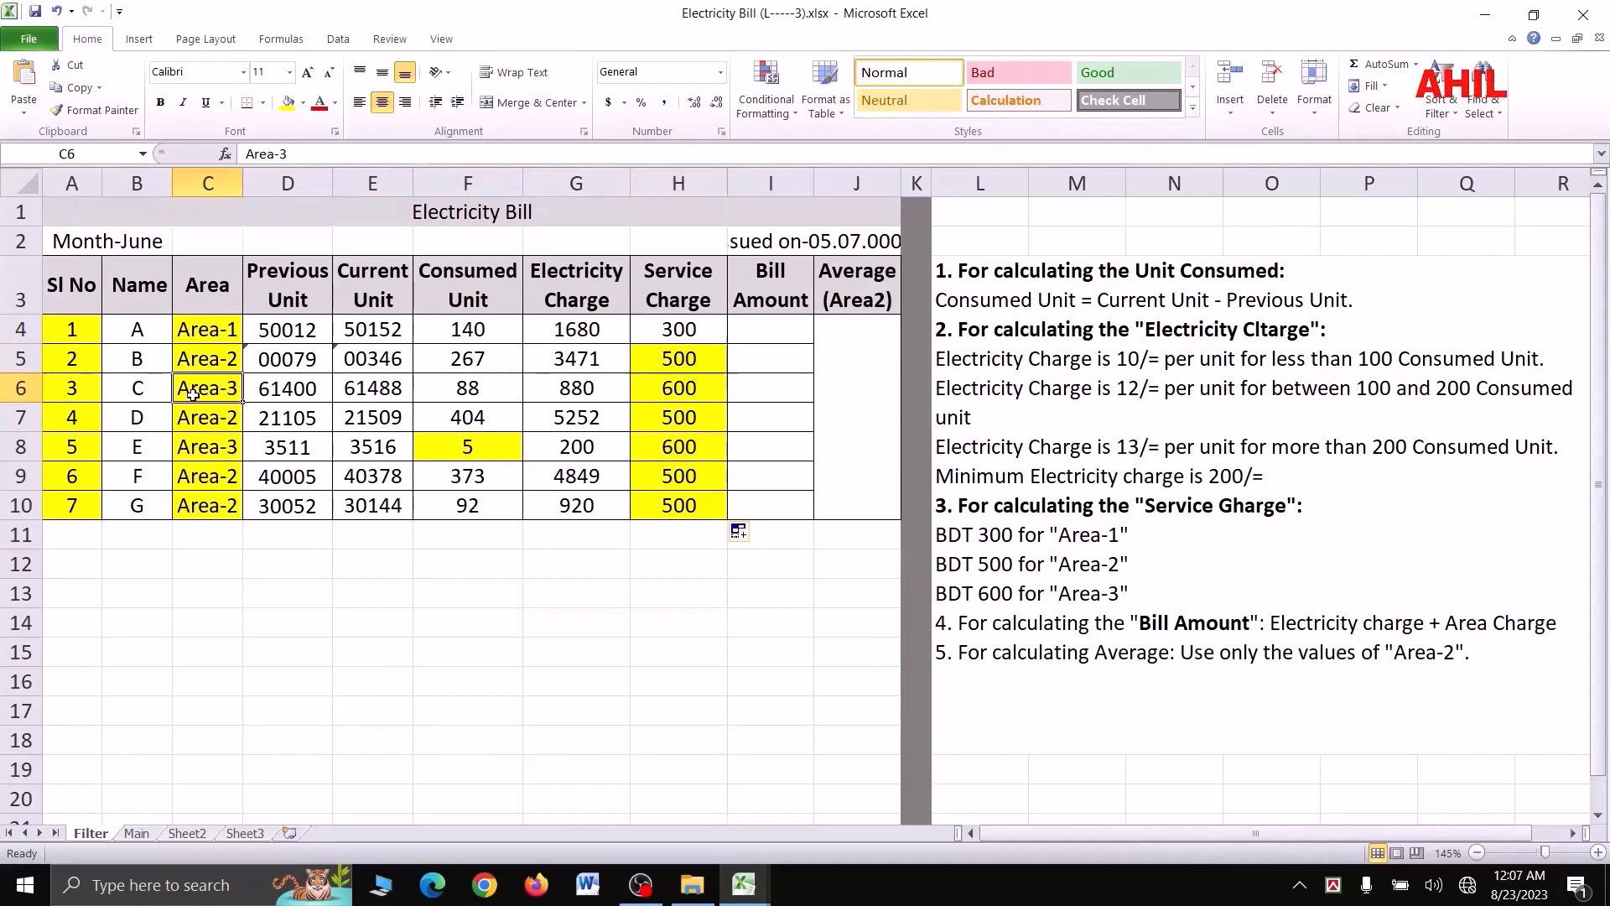
click(696, 396)
click(233, 450)
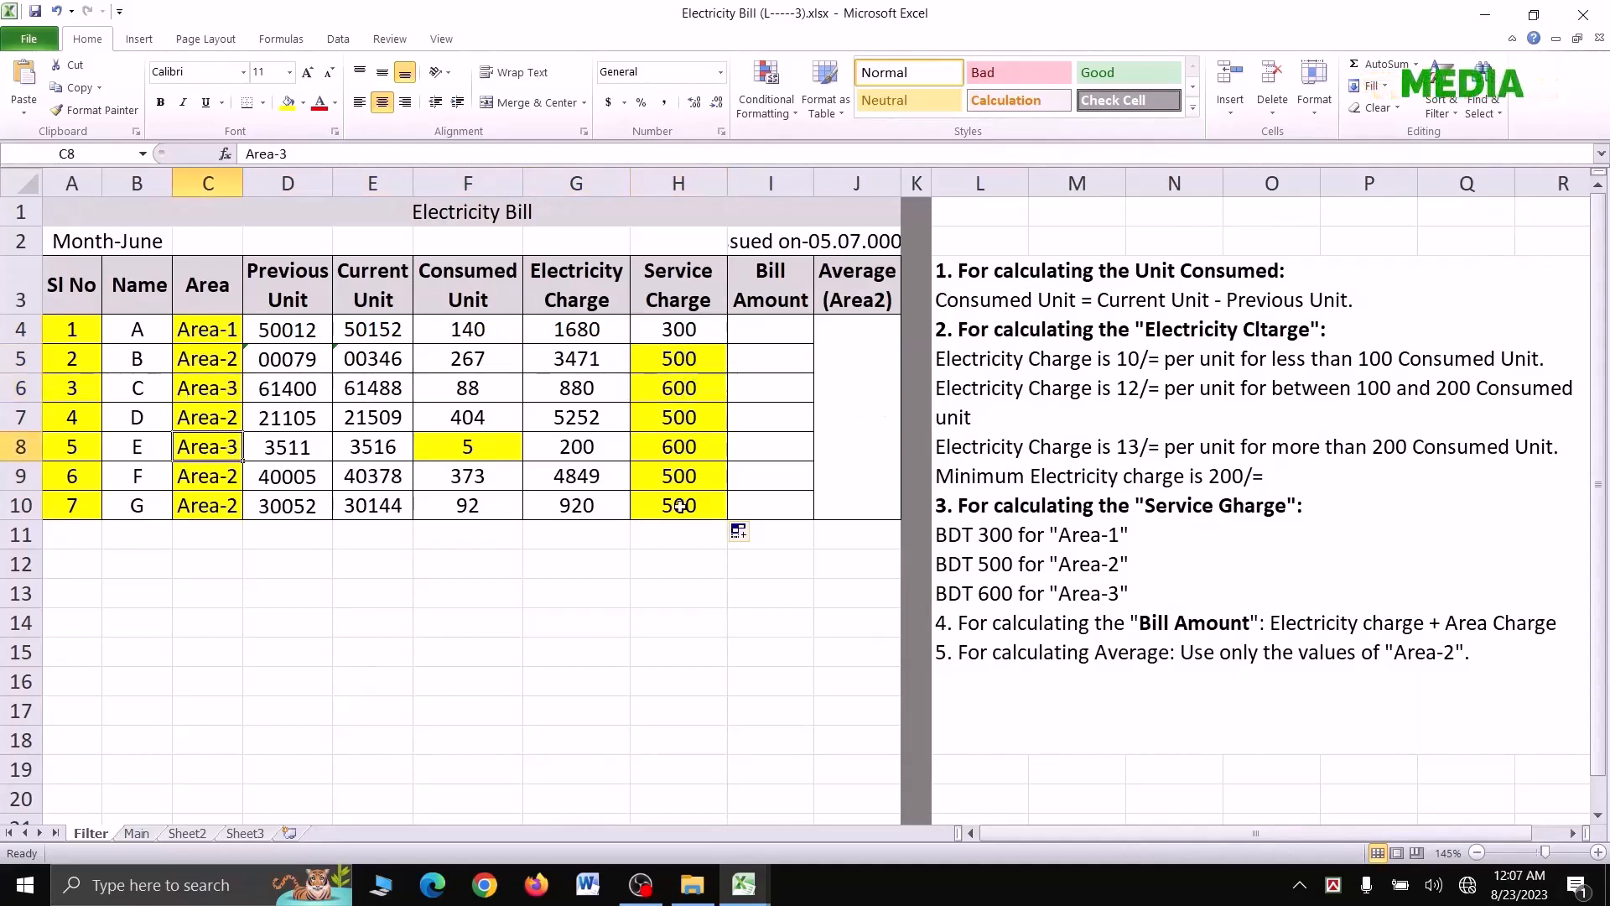
click(688, 452)
click(223, 424)
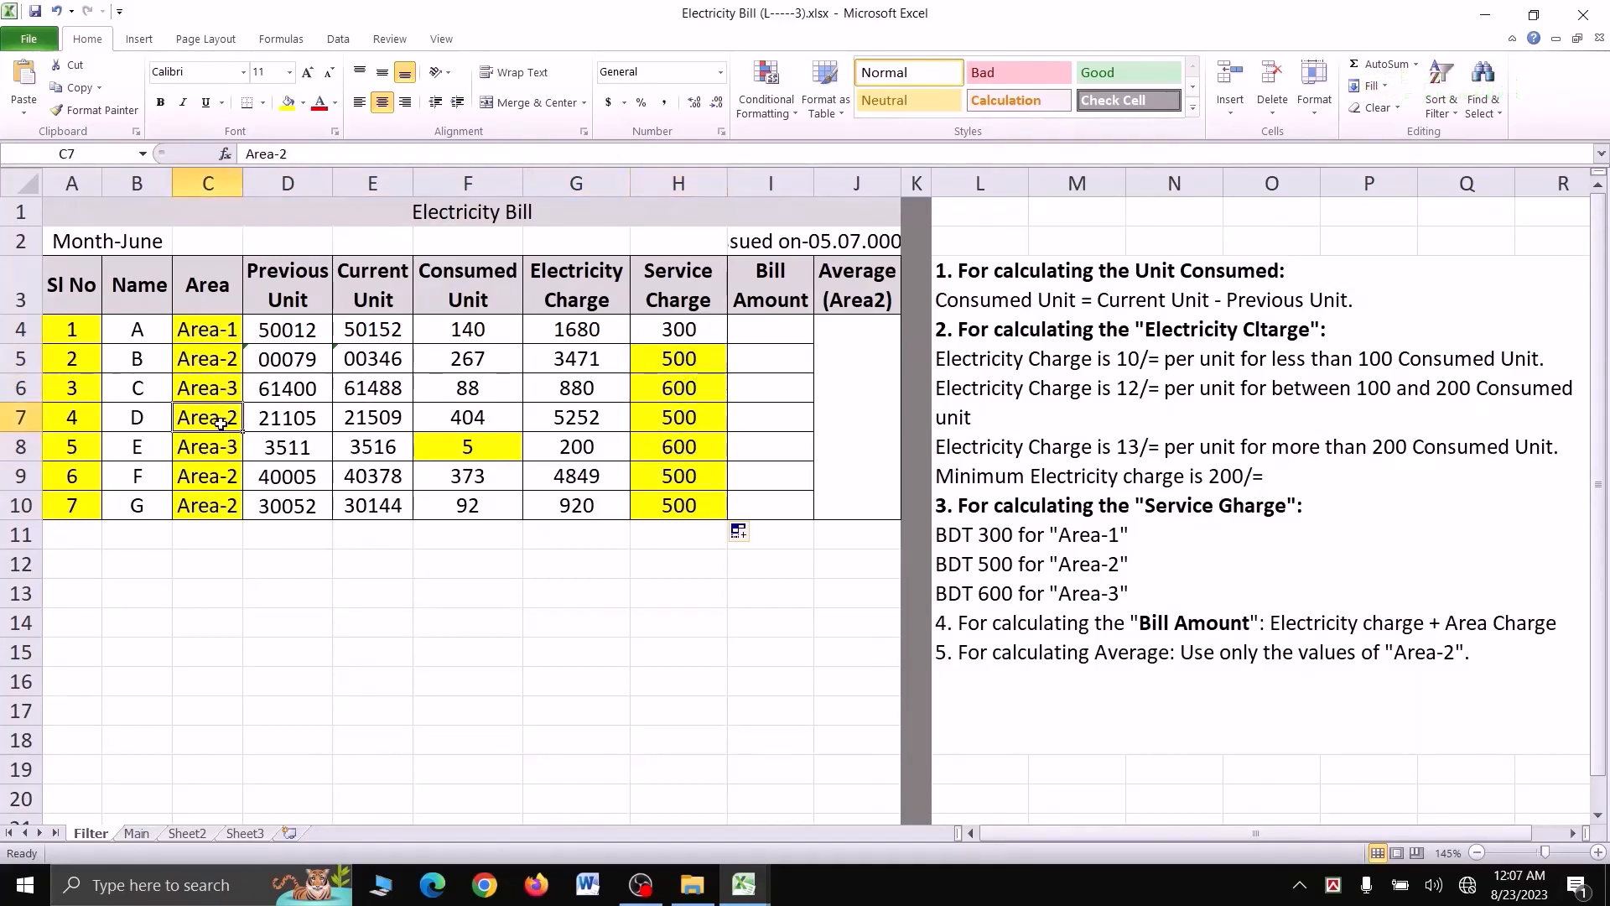
click(658, 423)
click(675, 478)
click(671, 506)
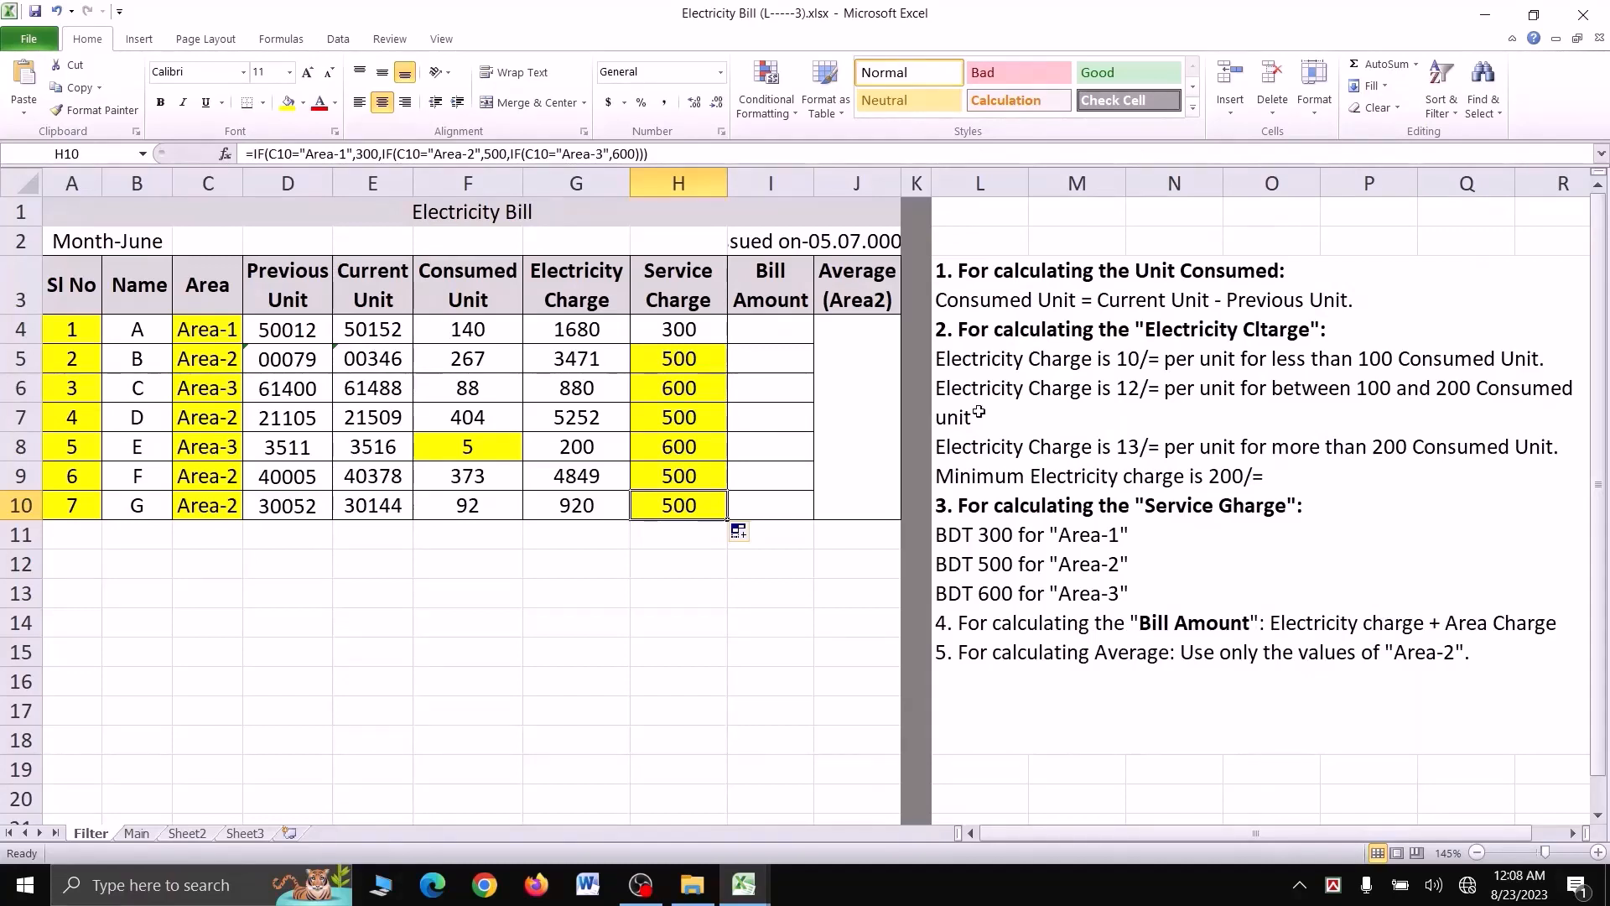
Step: Calculate the first Bill Amount in I4 with =G4+H4 and fill the formula down to I10
click(776, 332)
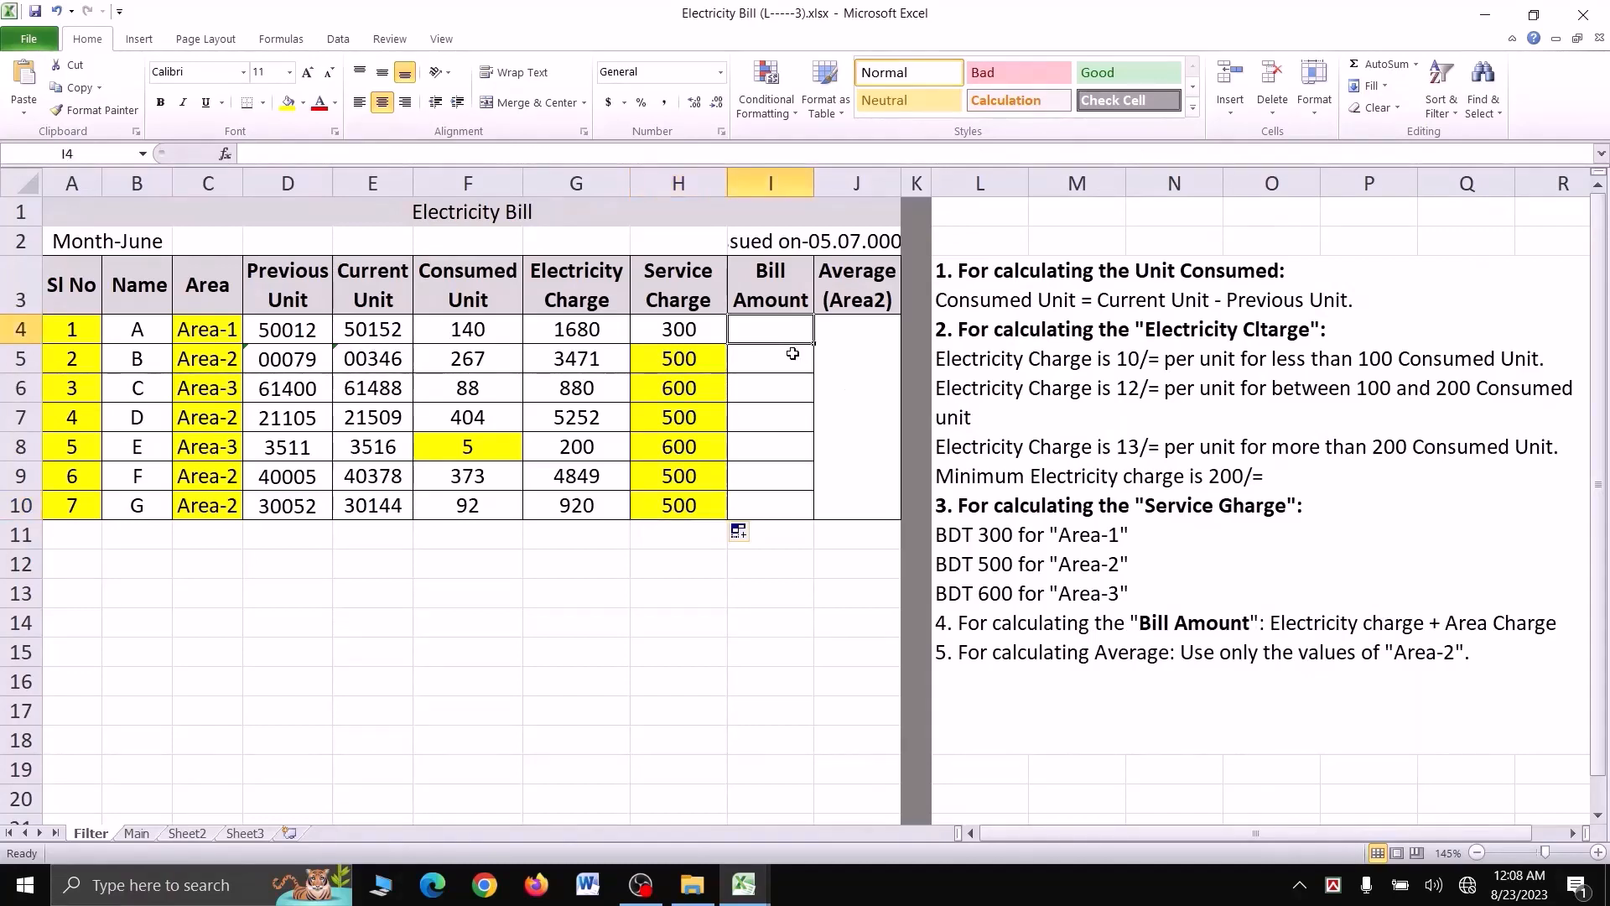
text(=)
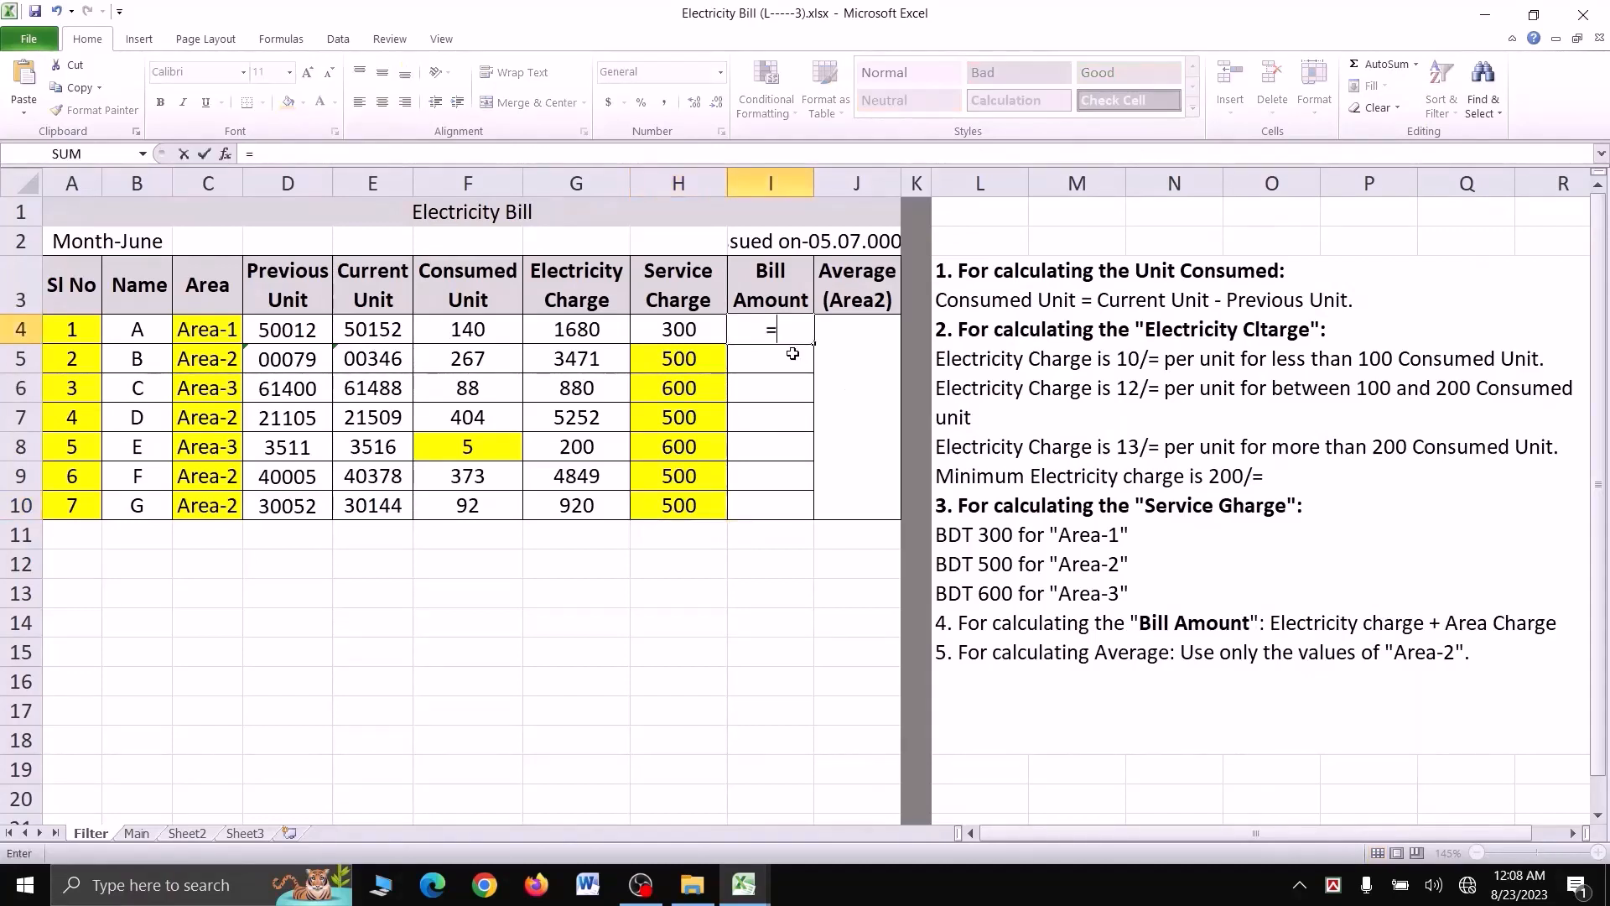
click(594, 332)
text(+)
click(685, 332)
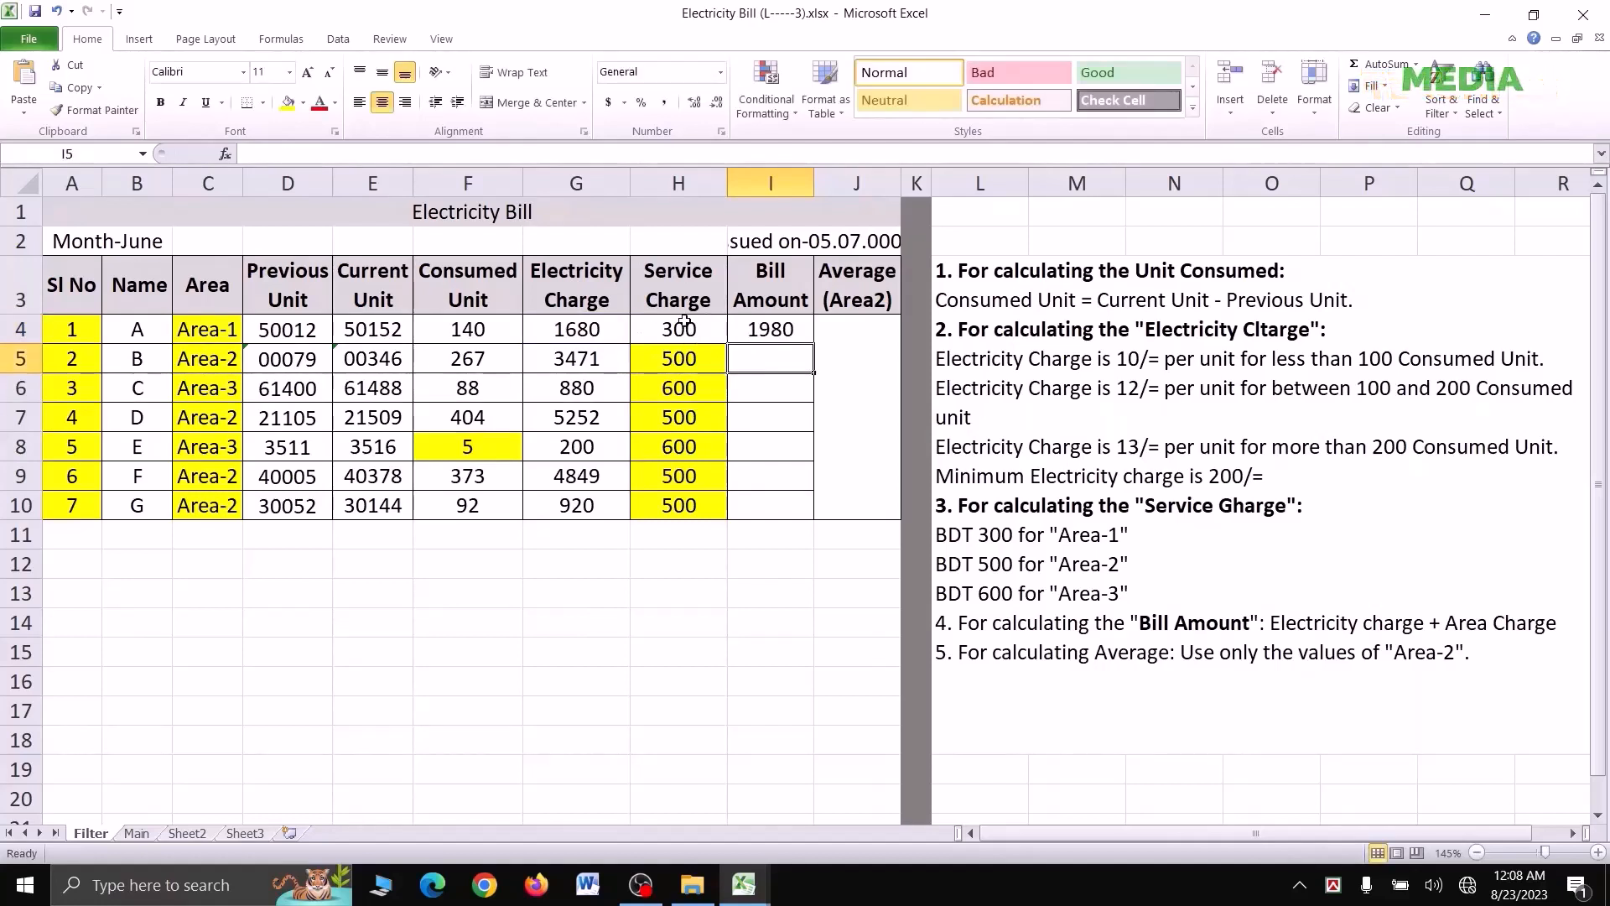
click(795, 331)
drag(814, 345, 812, 513)
Step: Begin an AVERAGEIF formula in the merged Average (Area2) cell J4 with range C4:C10 and criterion "Area-2"
click(877, 382)
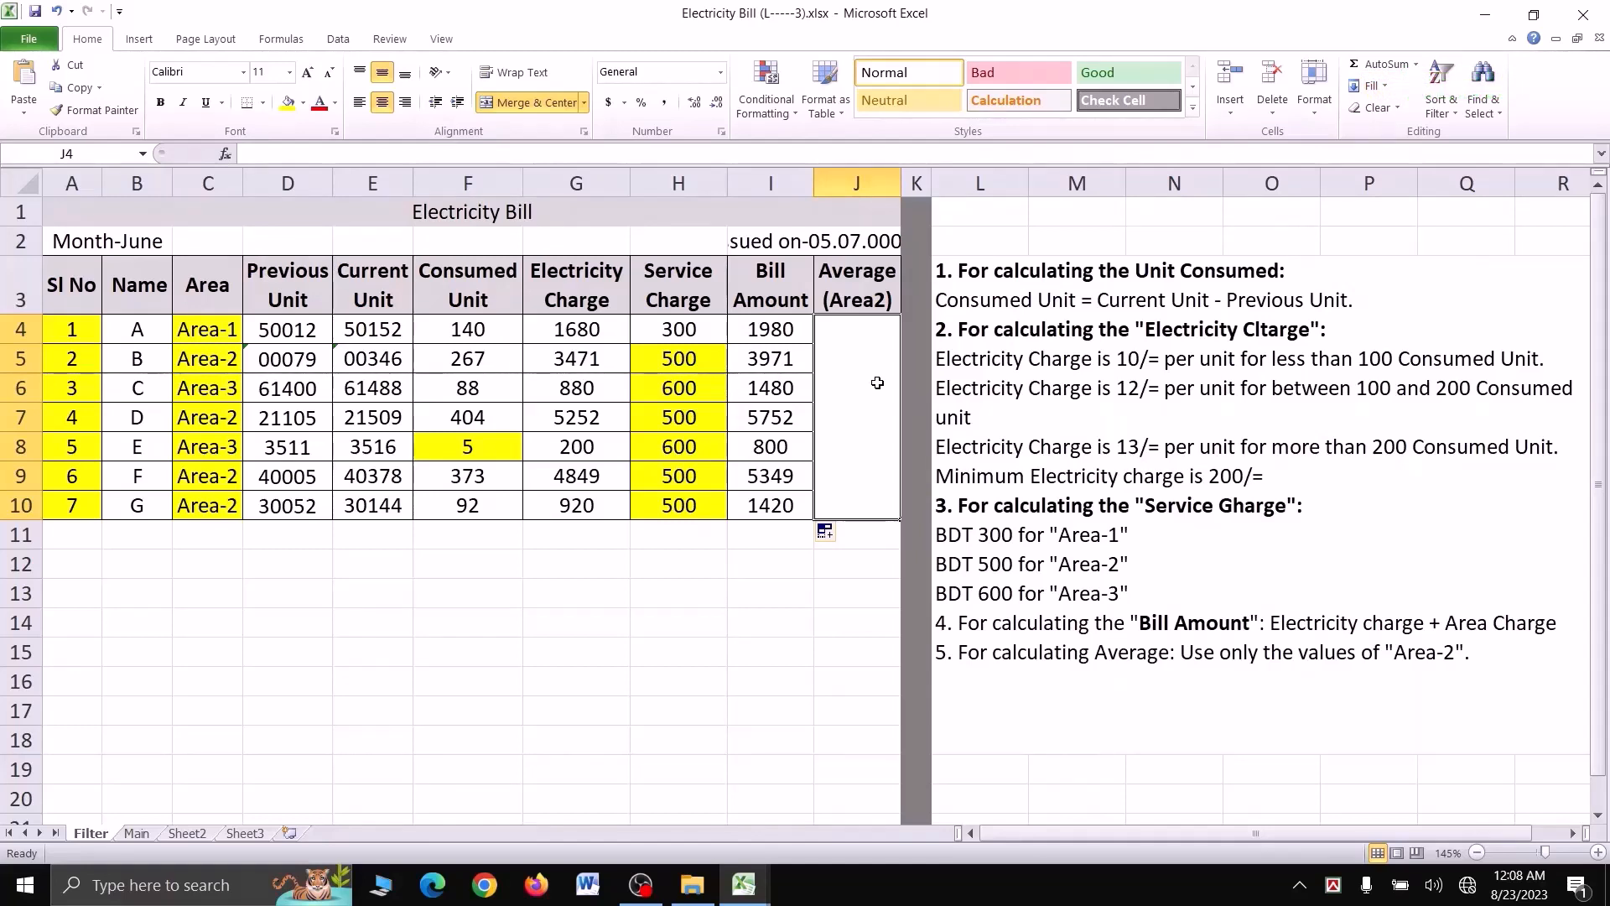
text(=)
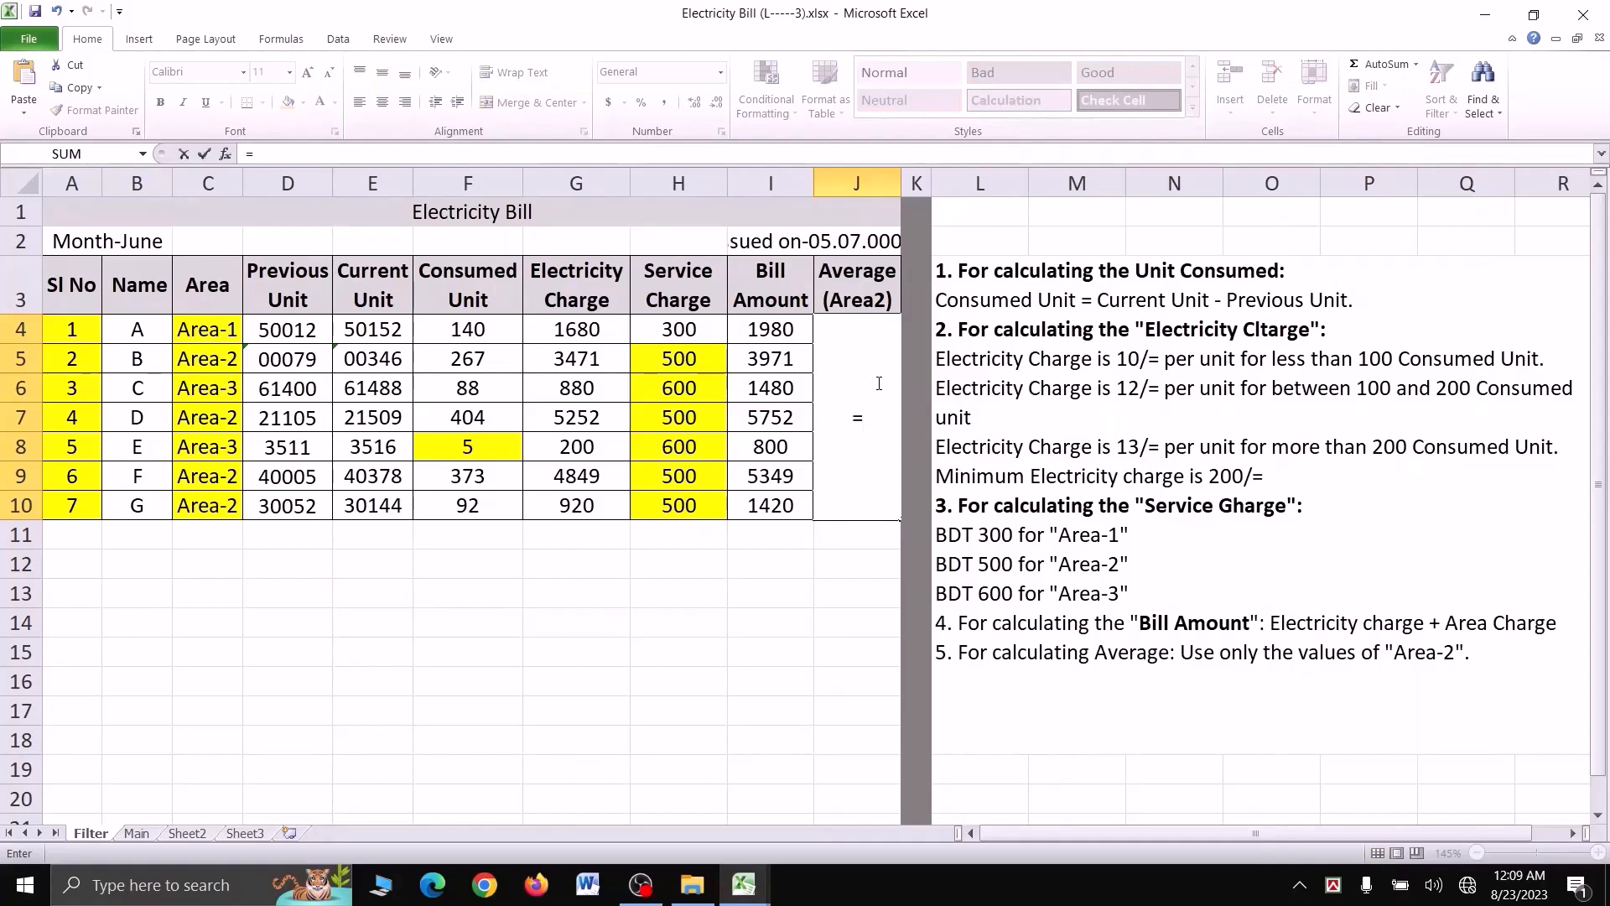
text(averageif)
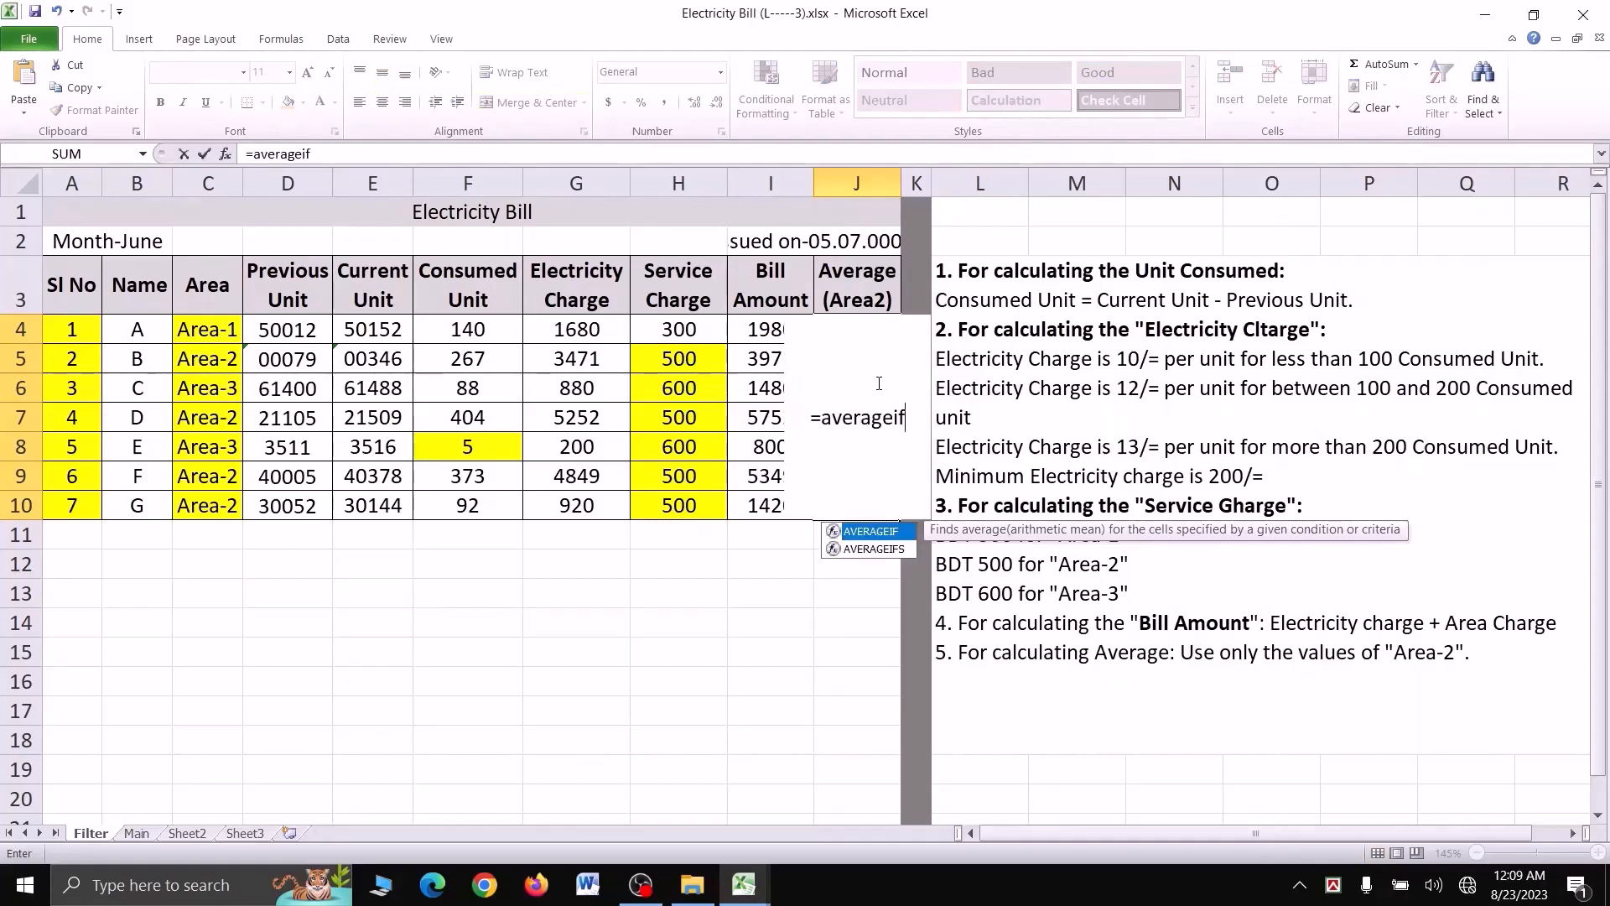
key(Tab)
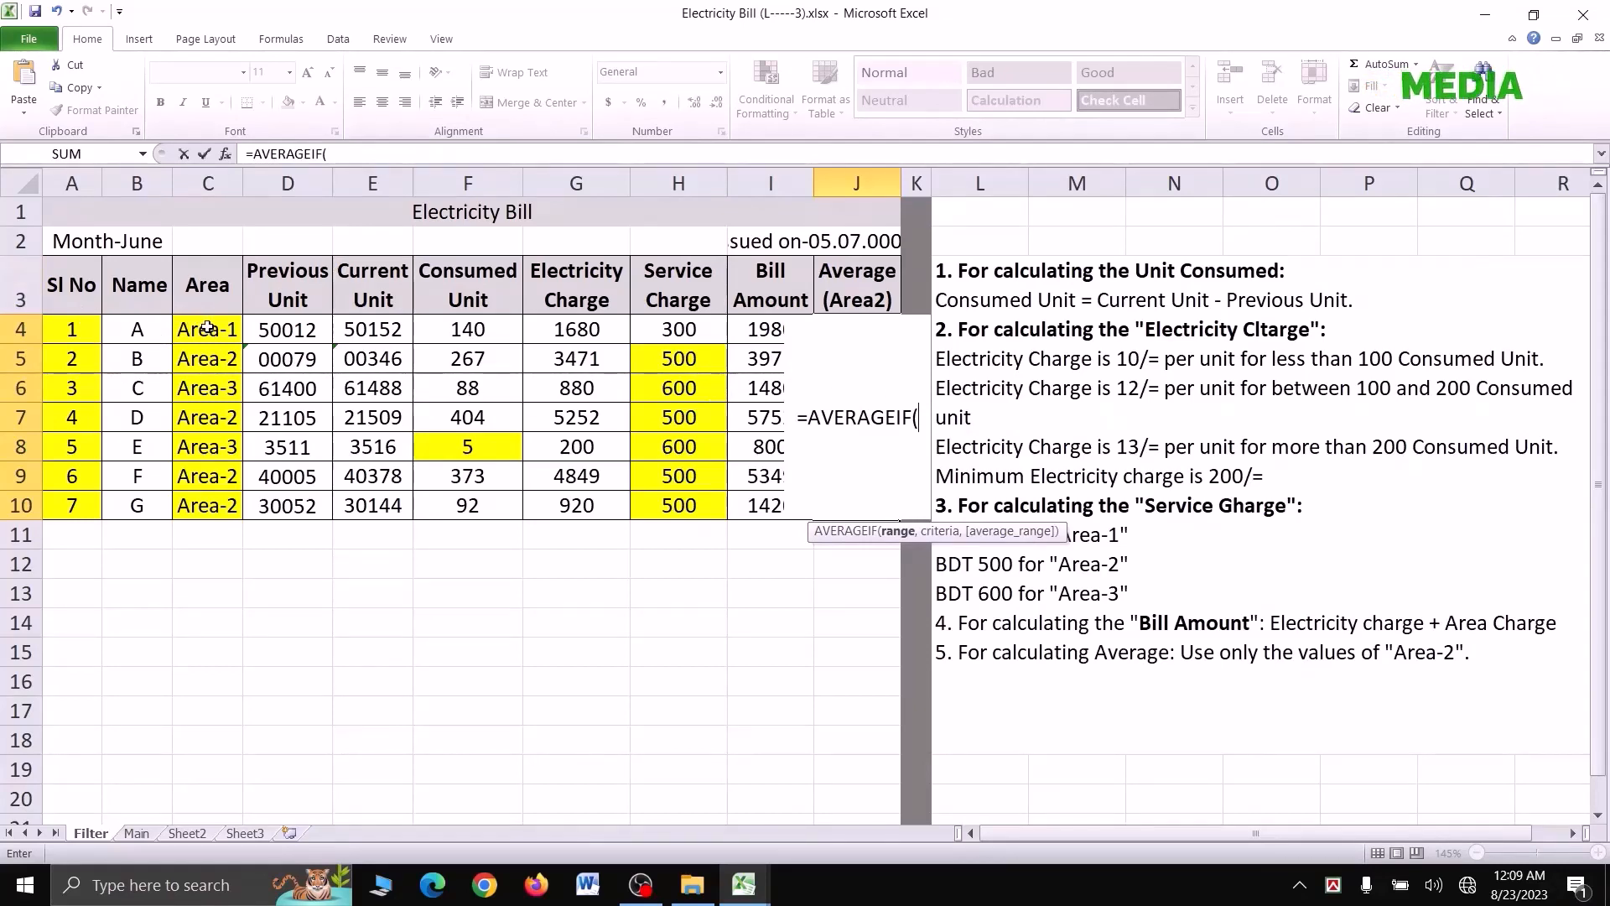
drag(207, 331, 204, 506)
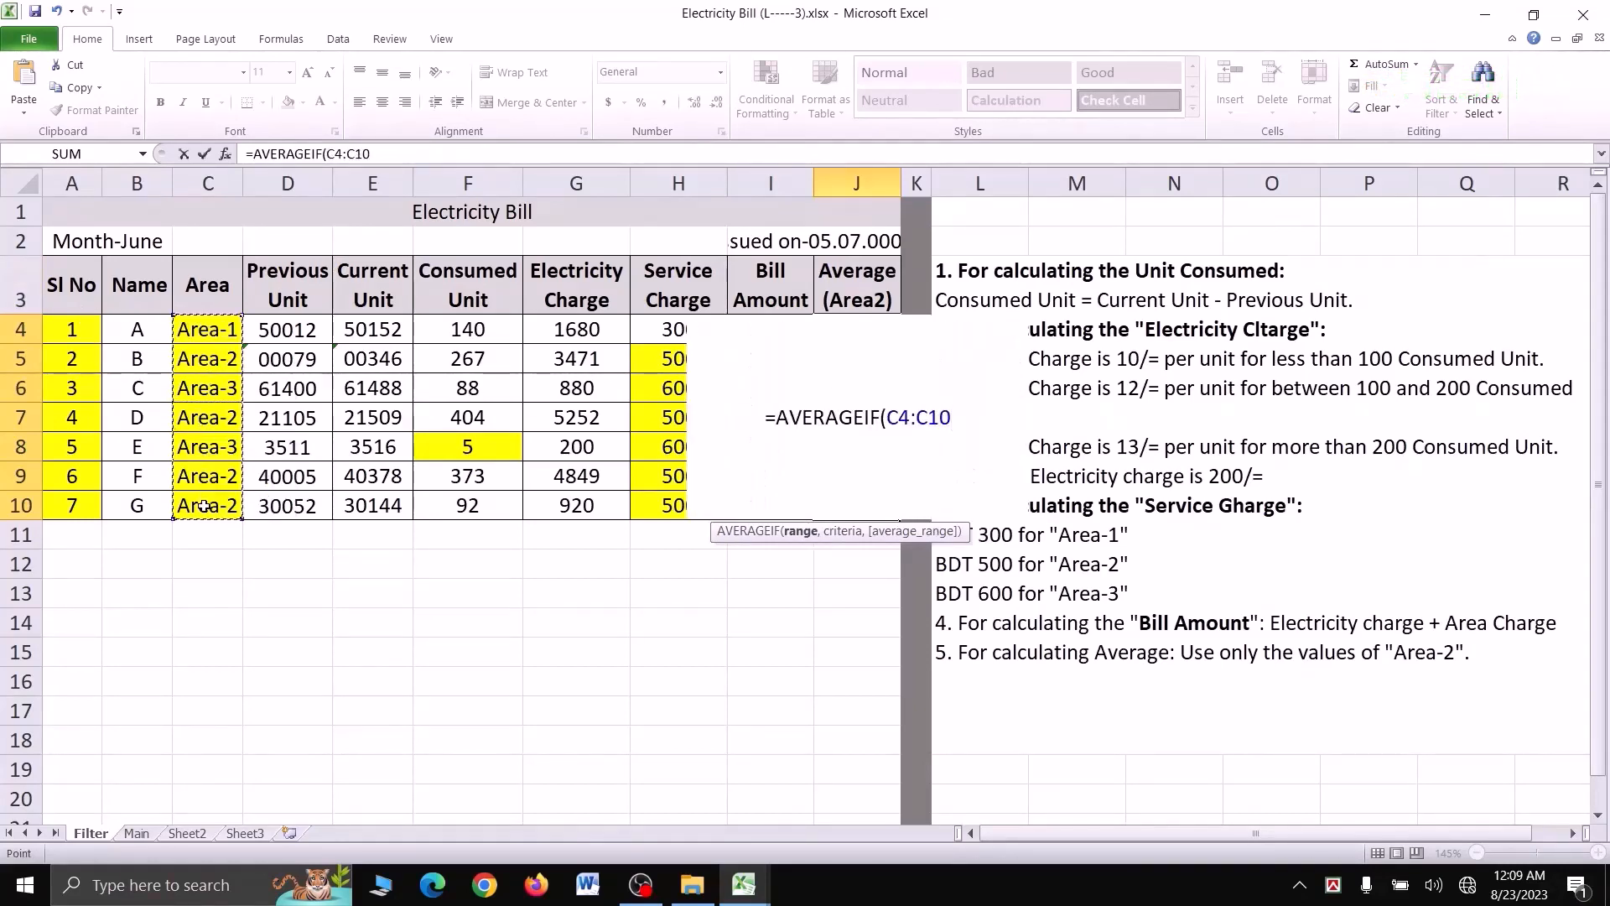
text(,)
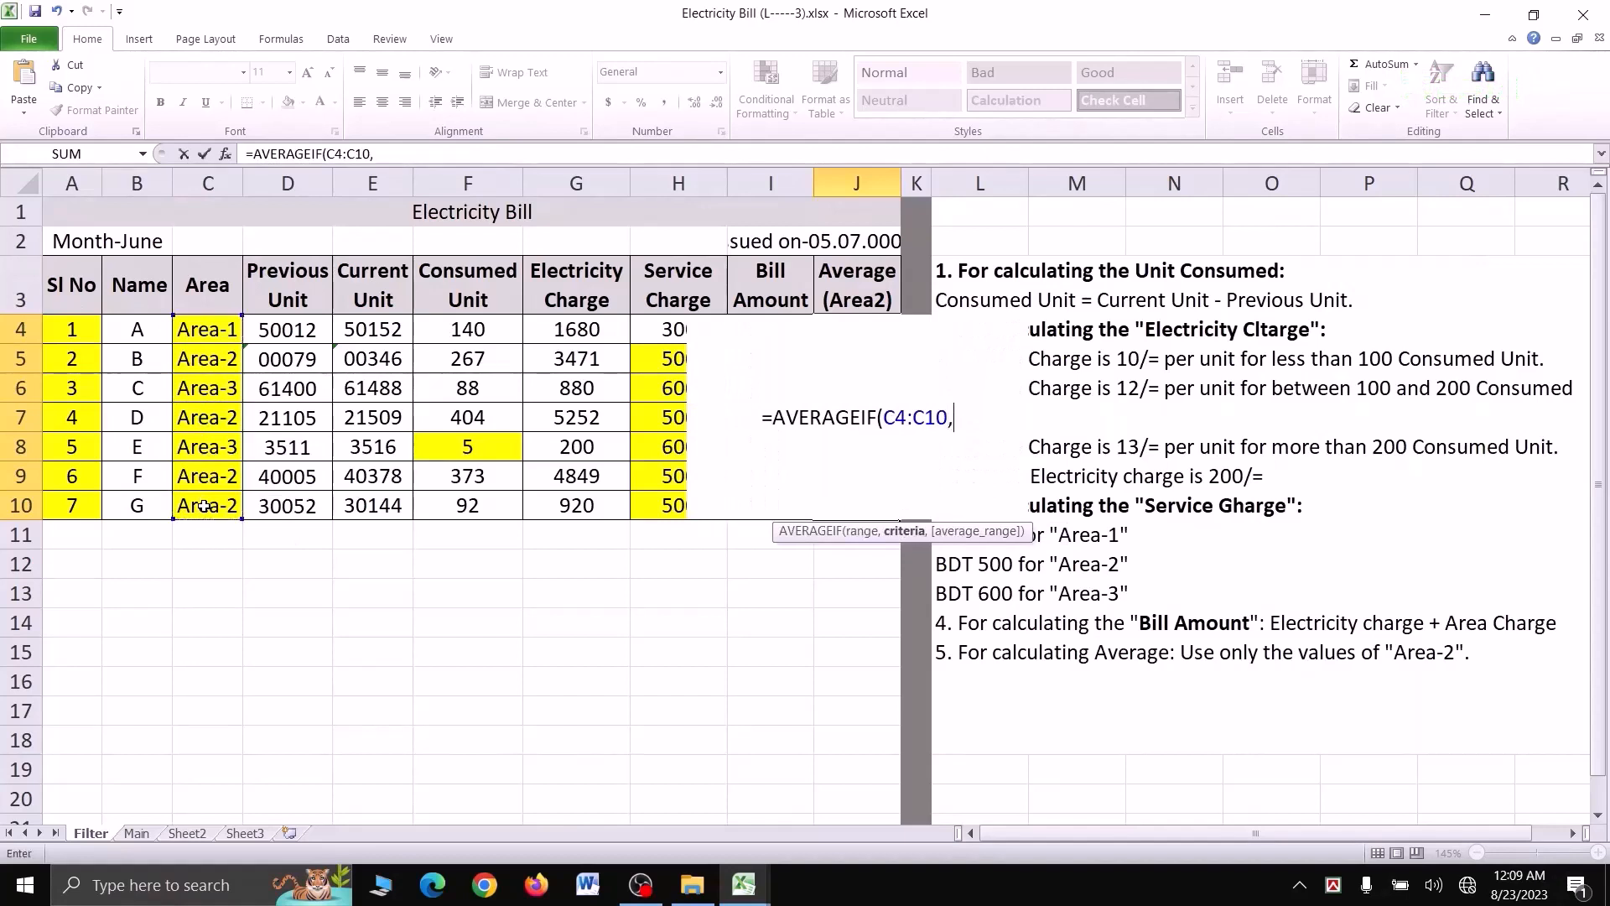
text(")
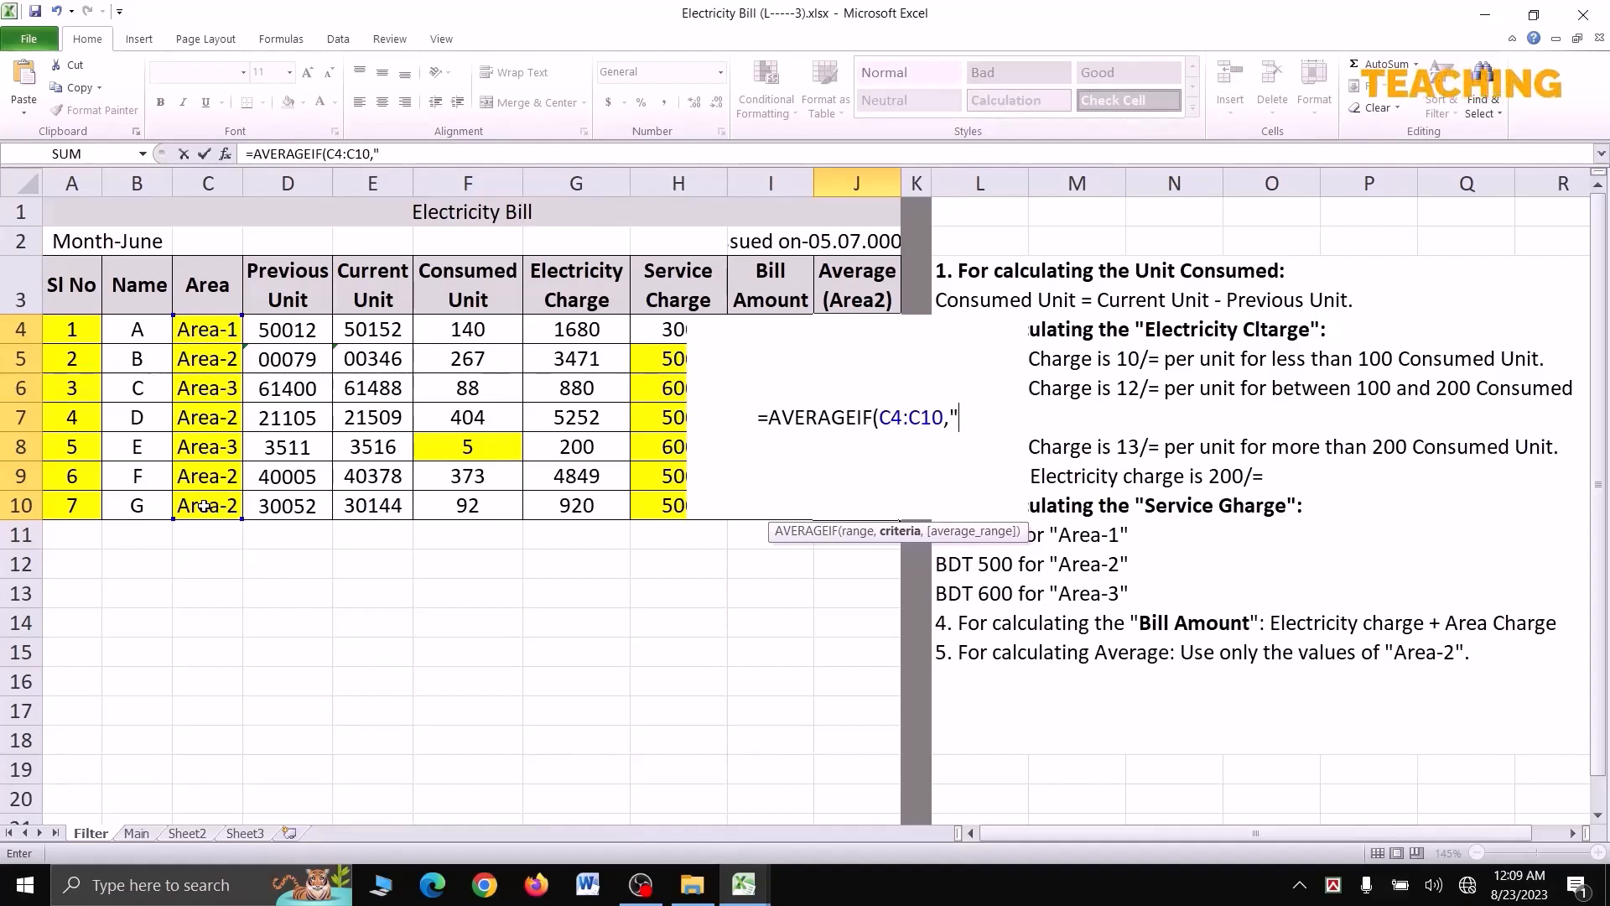
text(Area-)
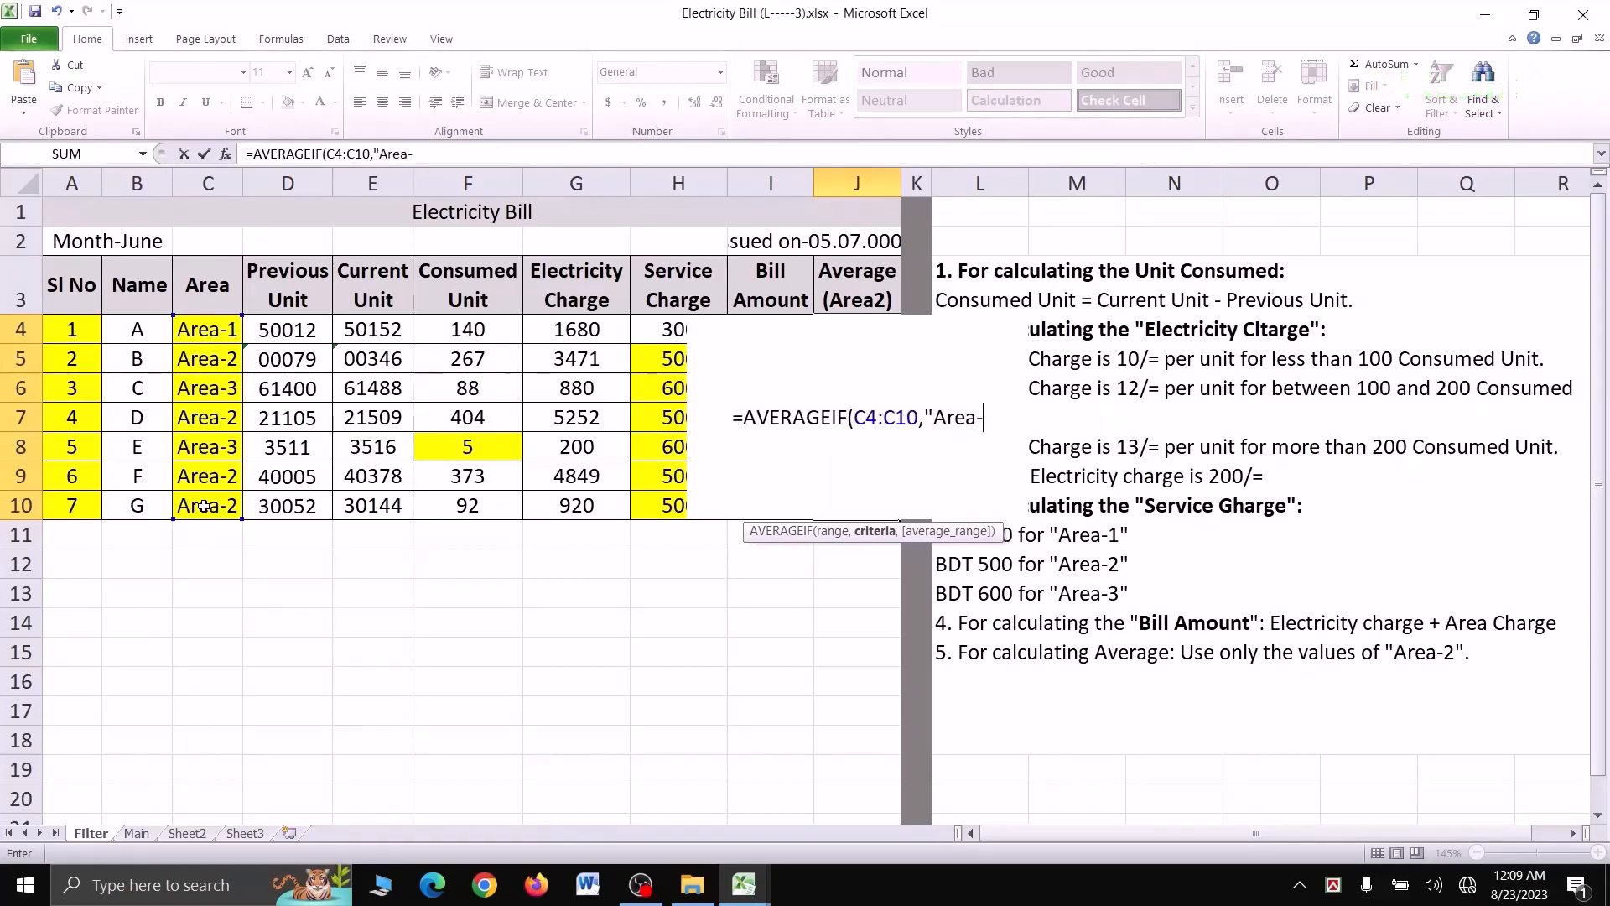
text(2)
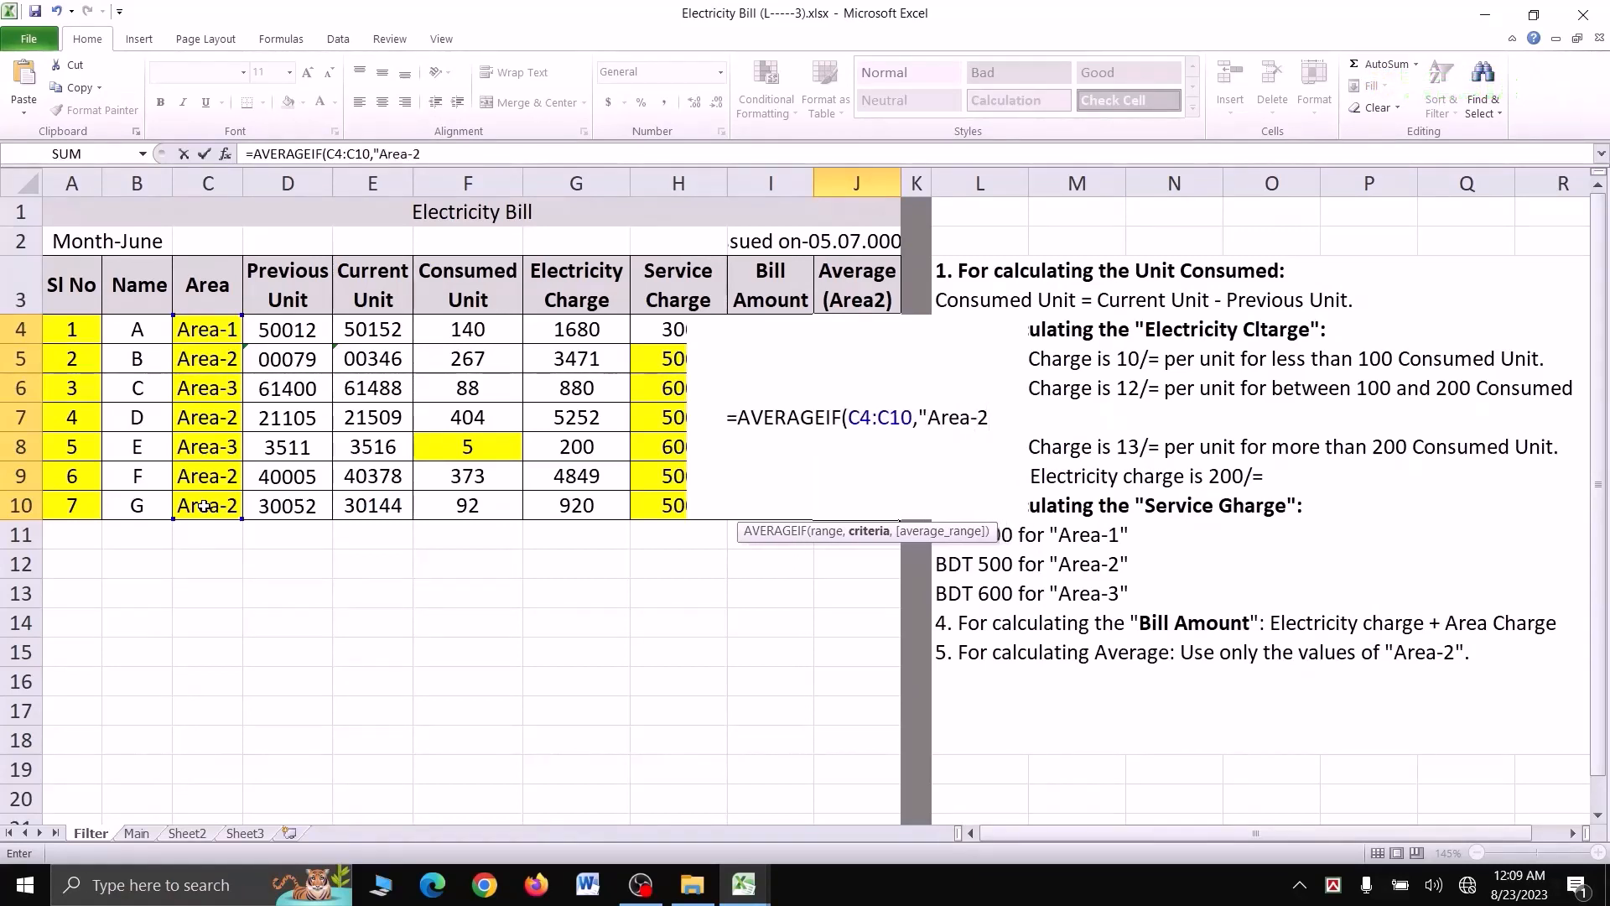
text(")
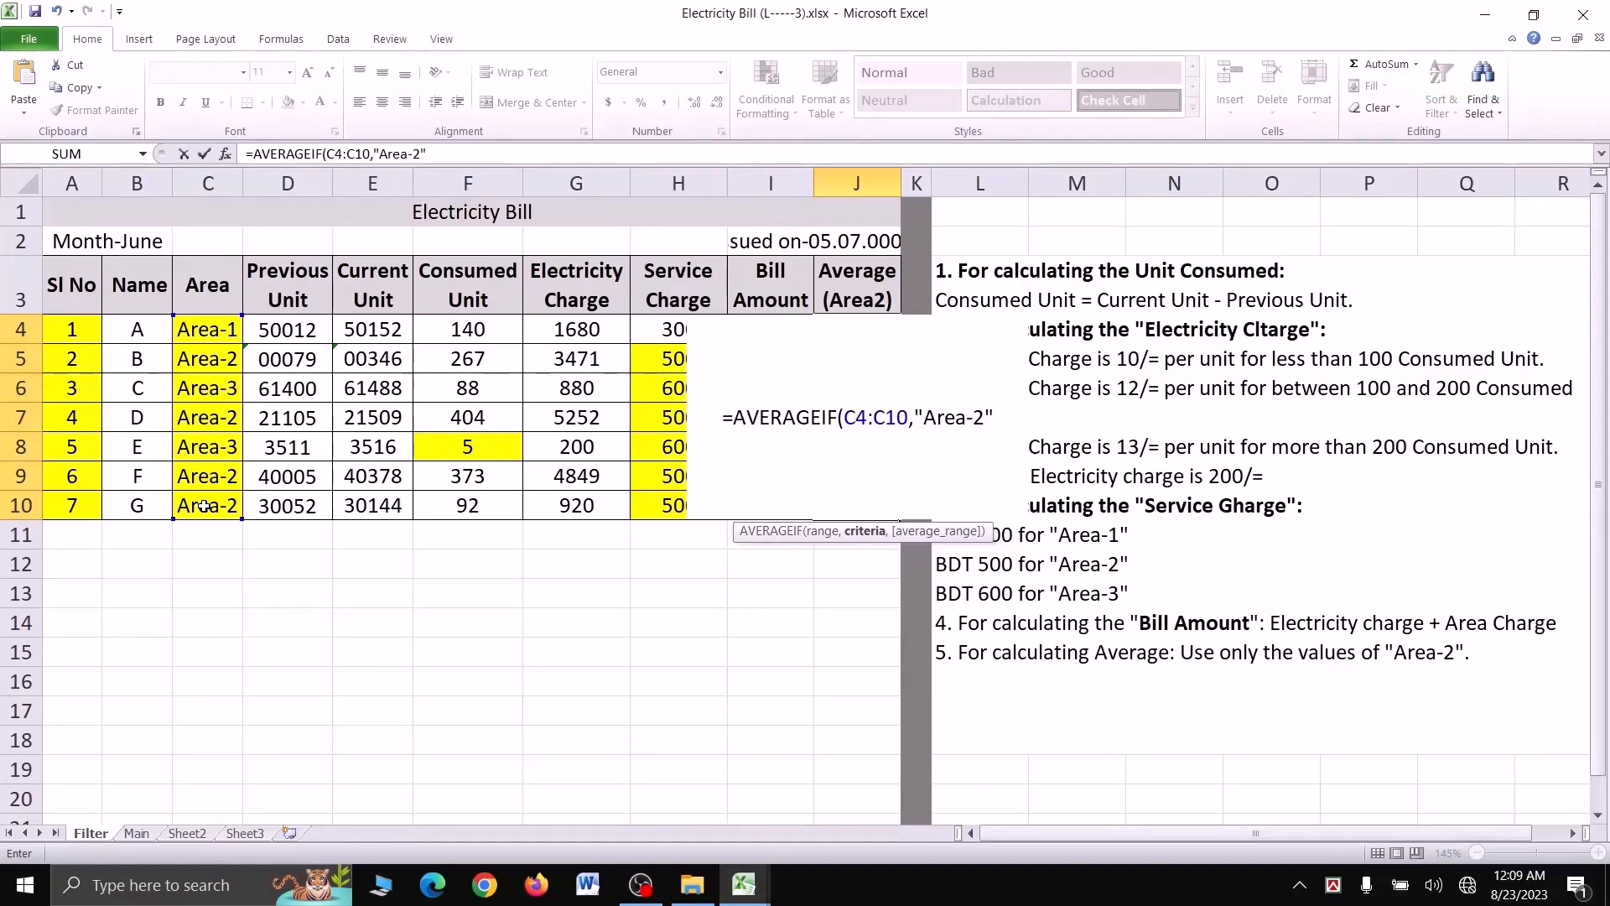
Step: Complete the J4 formula with the Bill Amount cells I4:I10 as the average range and select the finished cell
text(,)
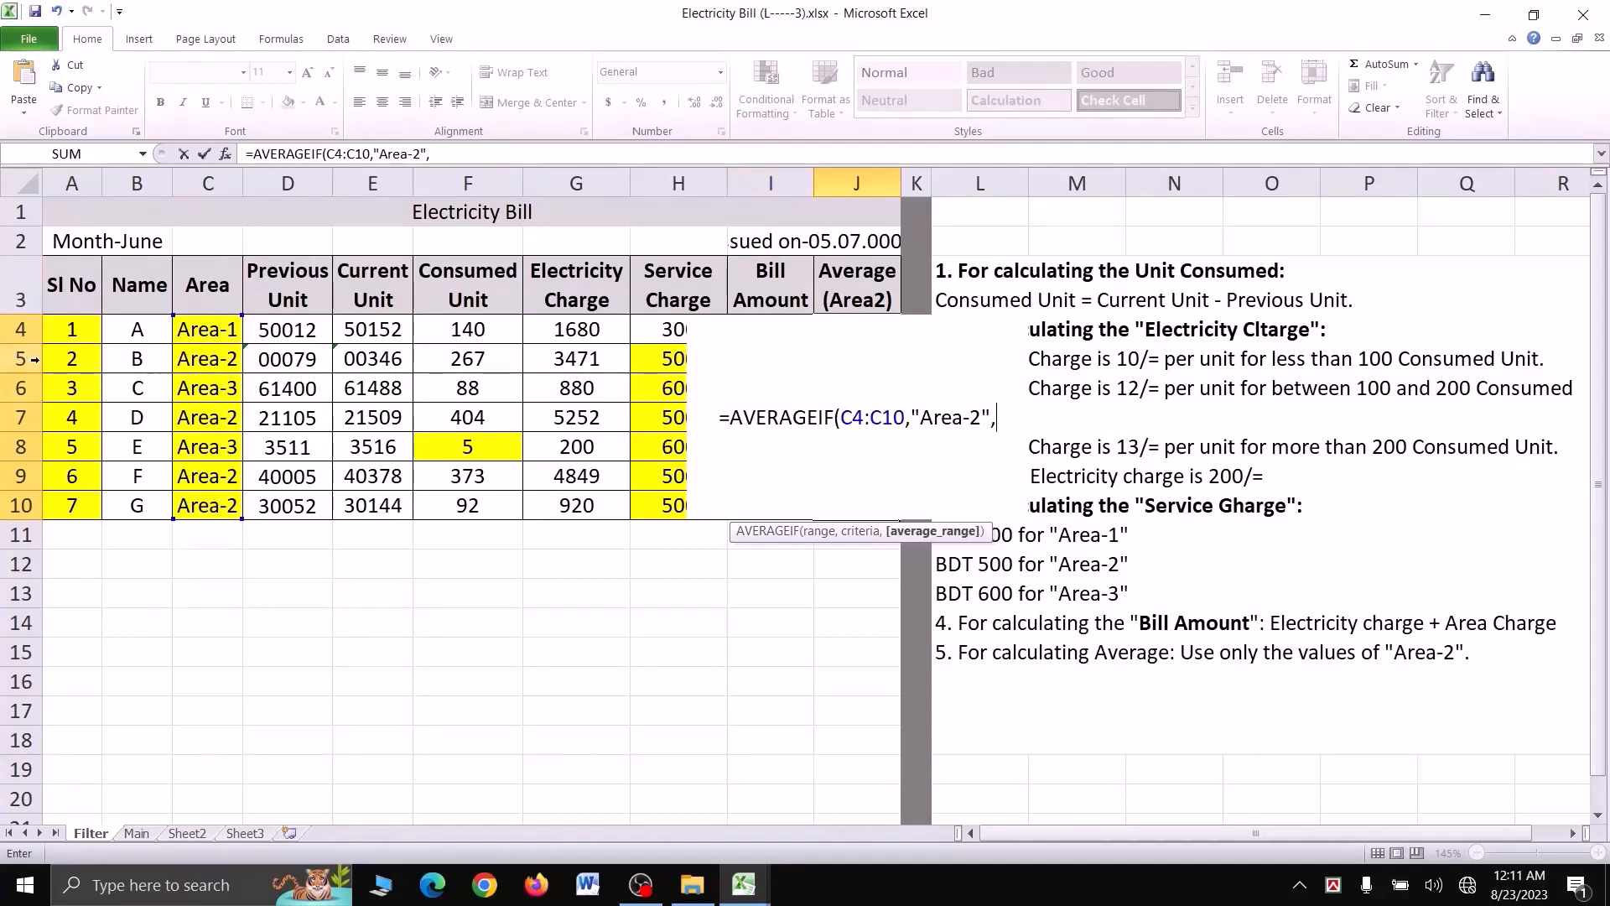
text(i4:)
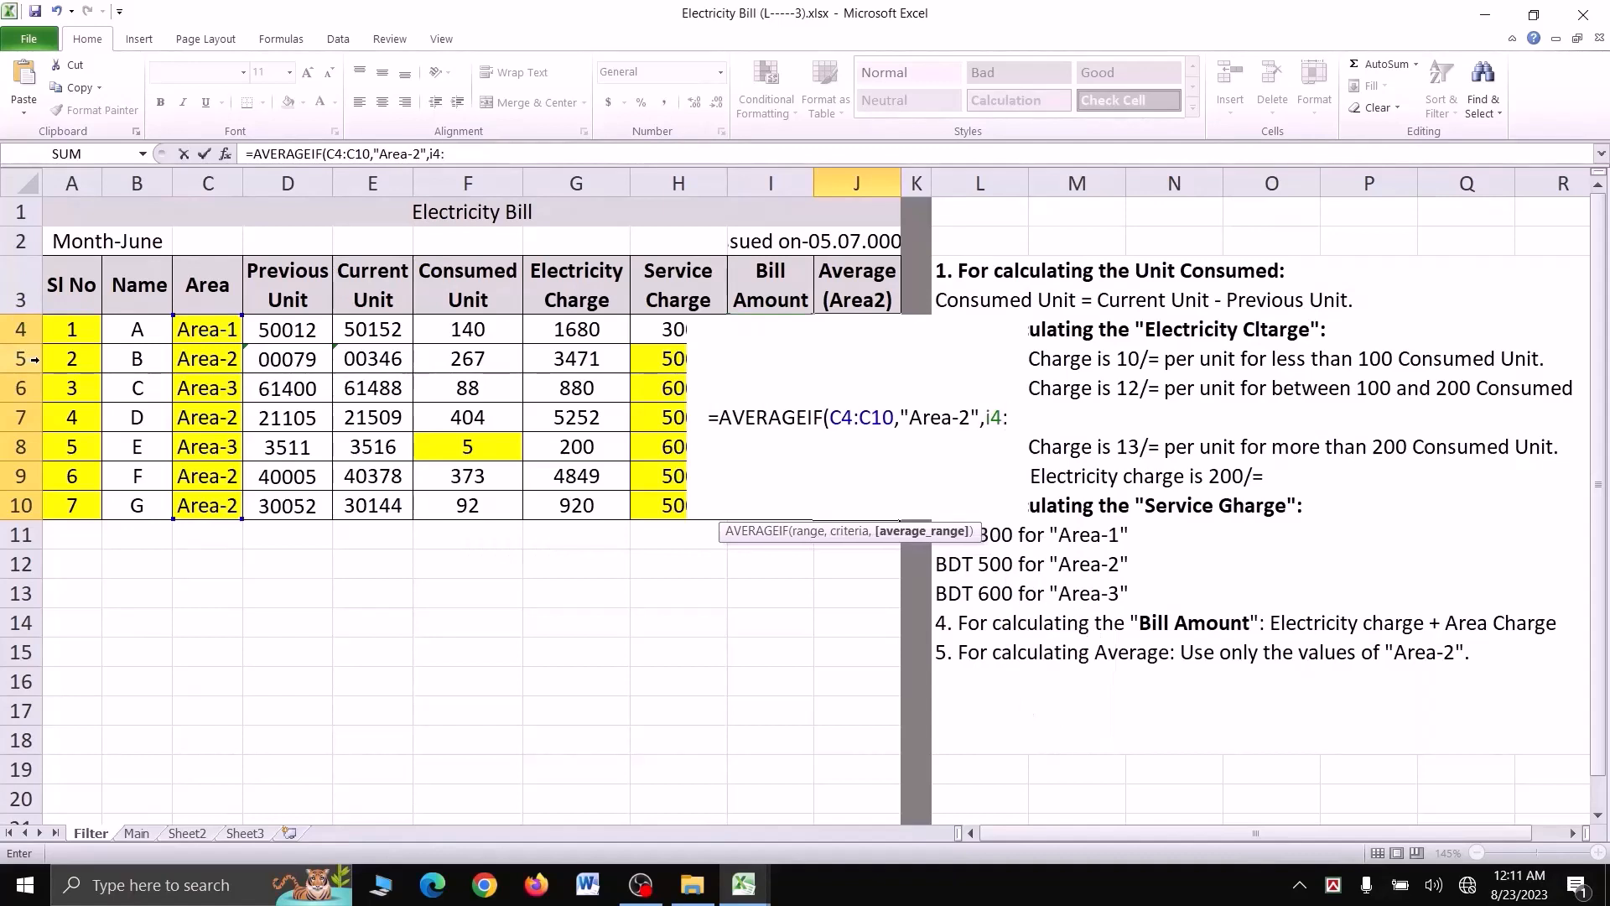
text(i10)
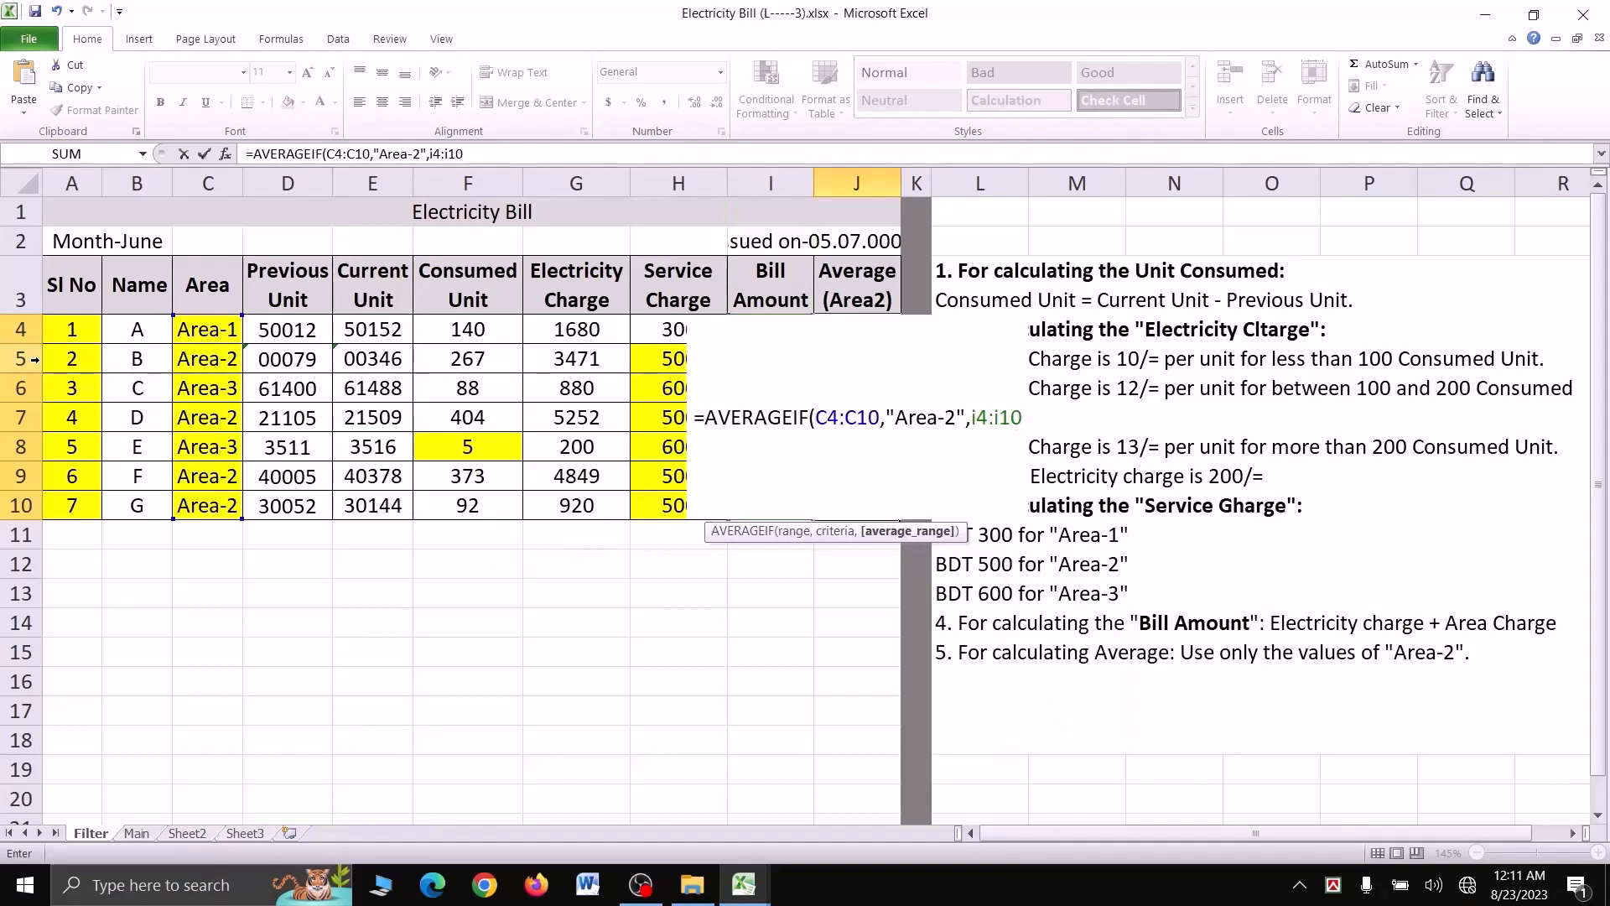
key(Return)
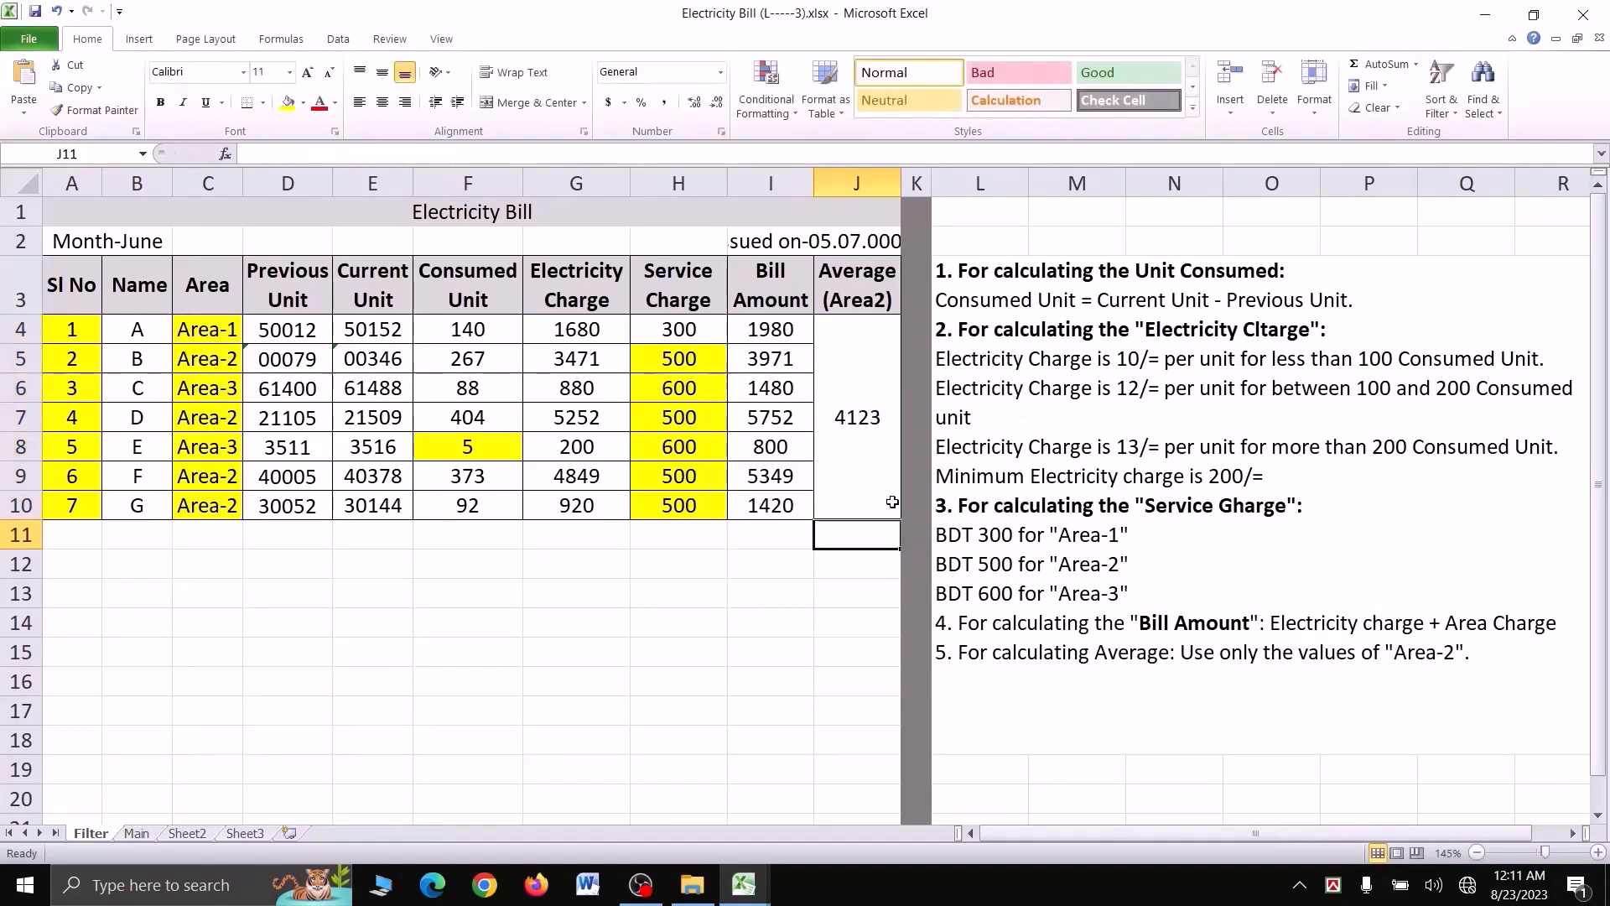
click(872, 366)
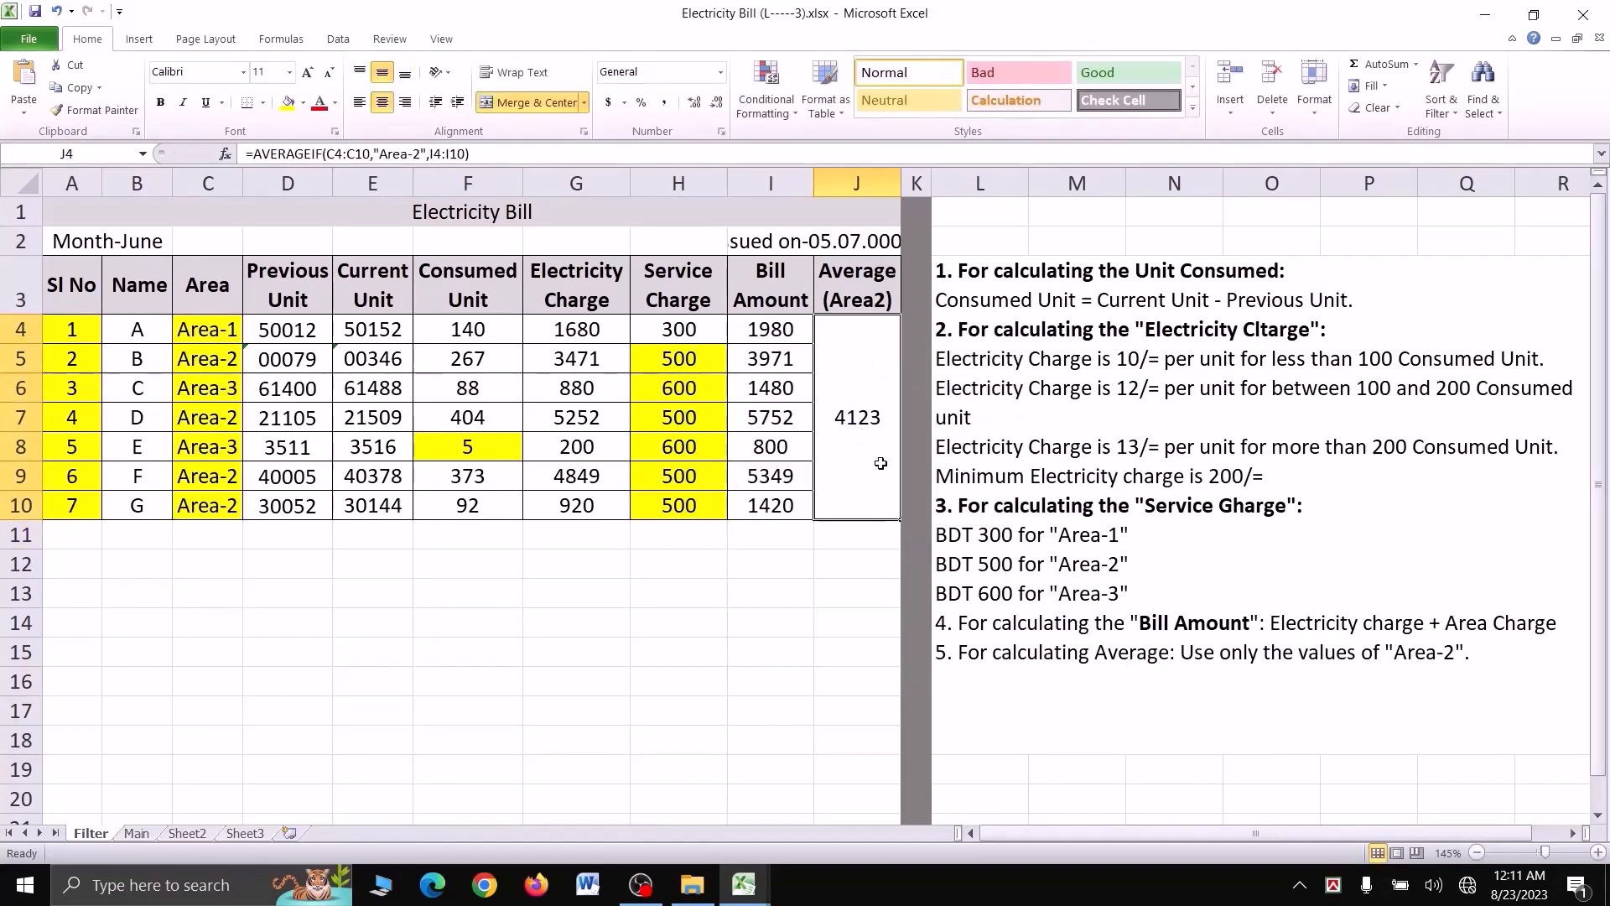